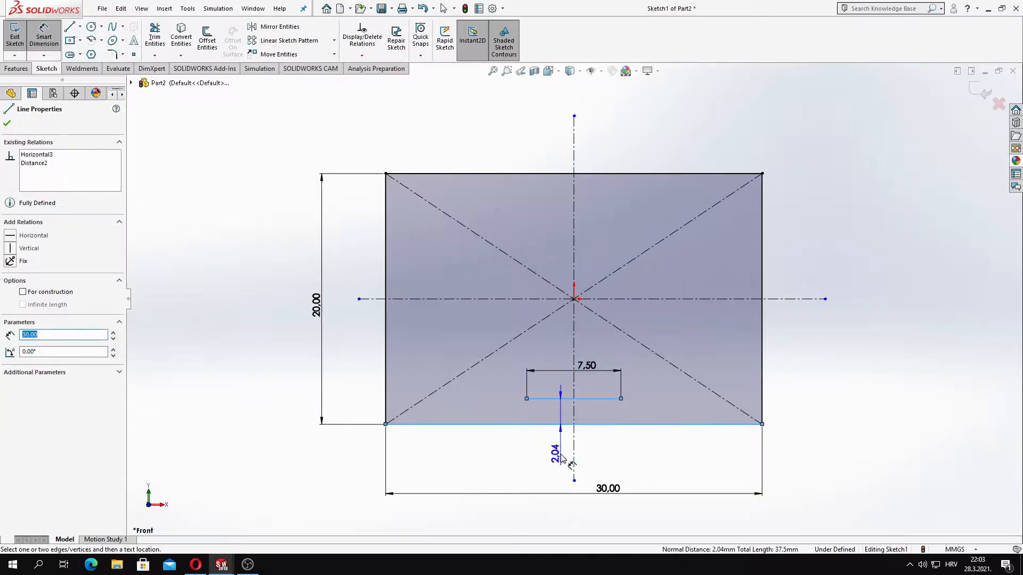
Set the distance between the short horizontal line and the rectangle's lower edge to 2.5 mm.
type(",5")
key("Return")
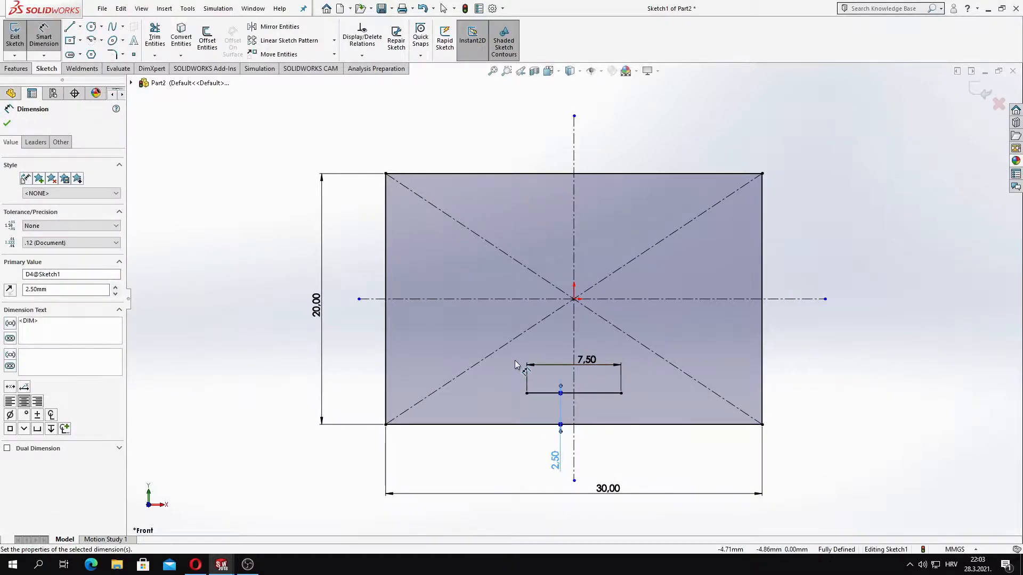
key("Escape")
Sketch a circle inside the rectangle, tangent to its upper edge and left edge.
left_click(91, 26)
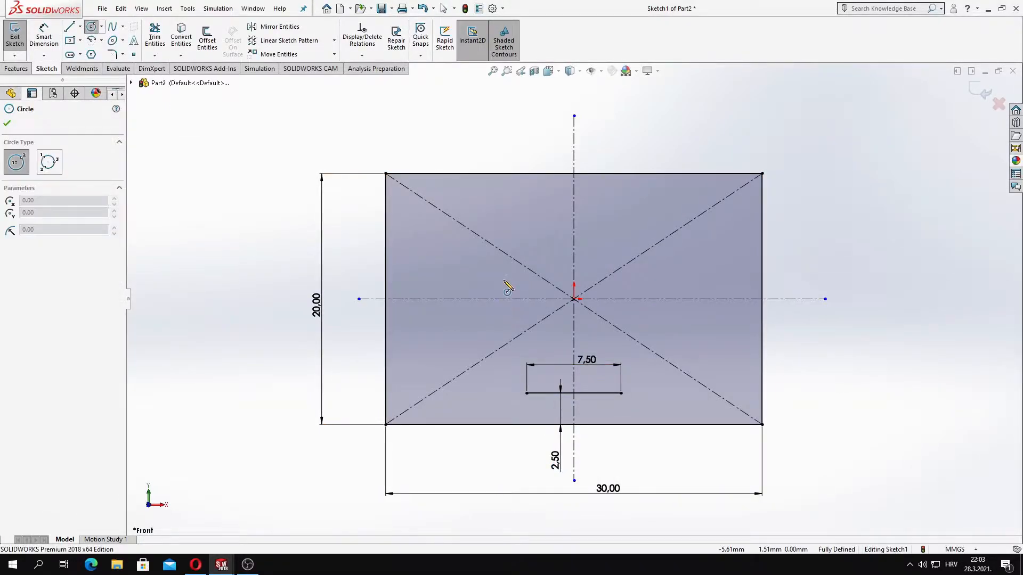
left_click(508, 274)
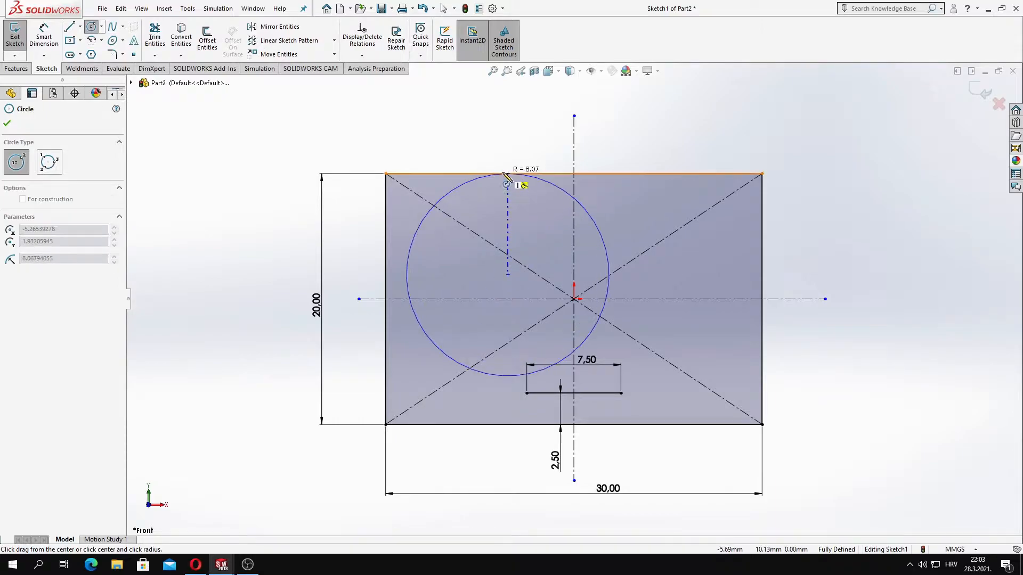
left_click(511, 174)
key("Escape")
left_click_drag(421, 326, 405, 338)
left_click(386, 338, "ctrl")
left_click(22, 297)
left_click(8, 123)
Dimension the new circle's diameter as 25 mm.
left_click(44, 35)
left_click(410, 222)
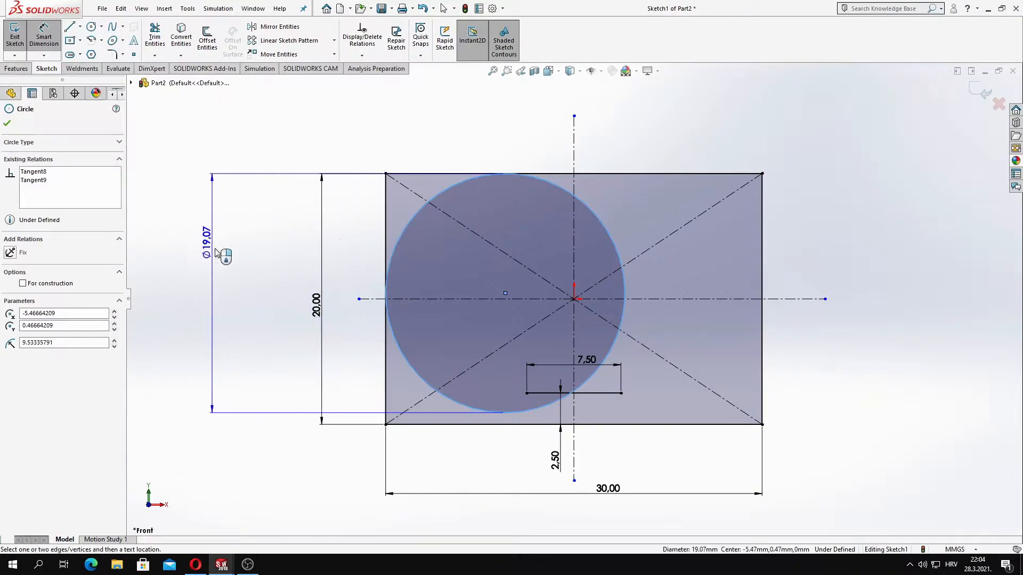
left_click(215, 242)
type("25")
key("Return")
left_click(252, 279)
Set the diameter of the circle tangent to the left edge to 20 mm.
left_click(319, 305)
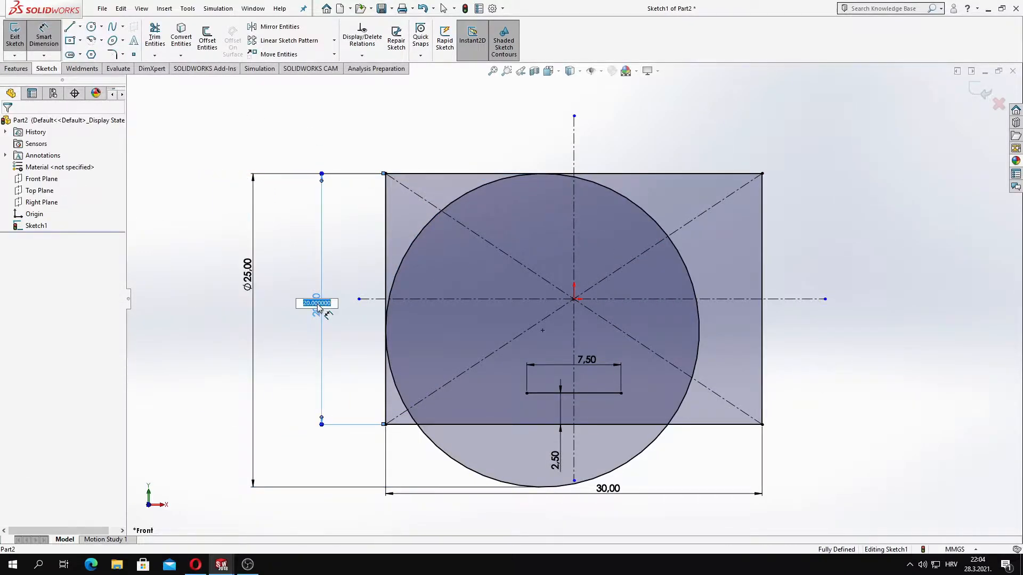
left_click(248, 284)
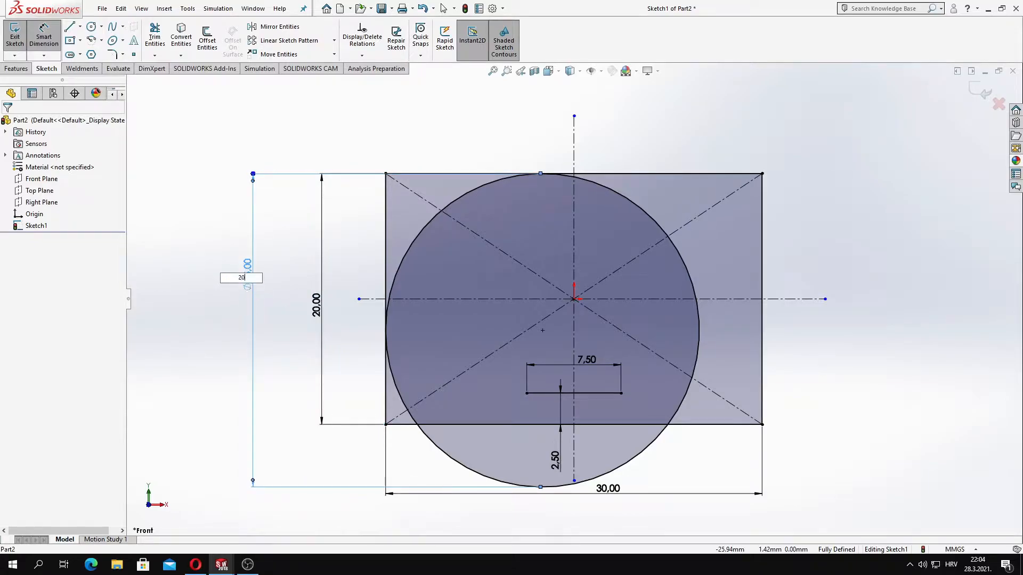
key("Return")
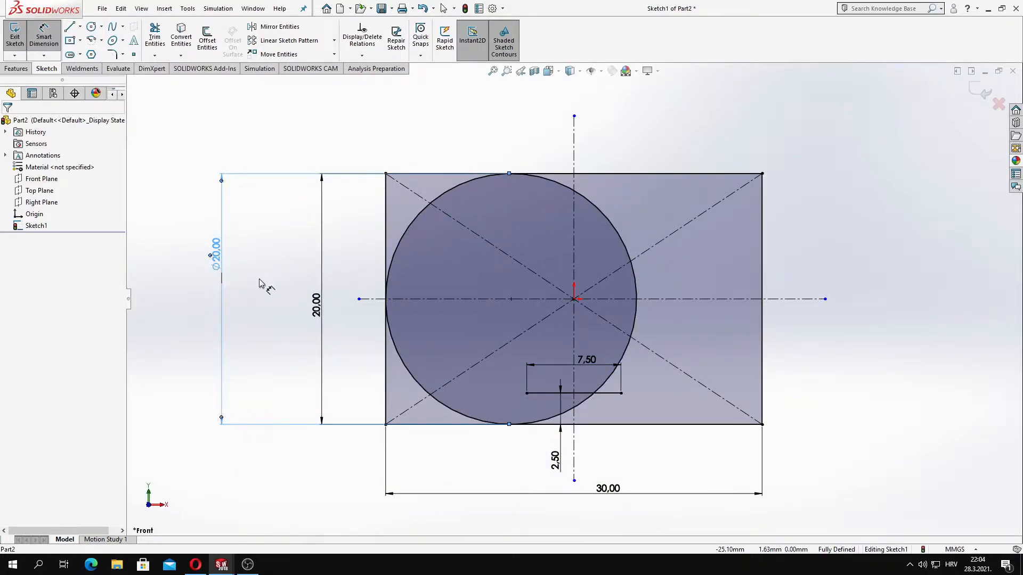
key("Escape")
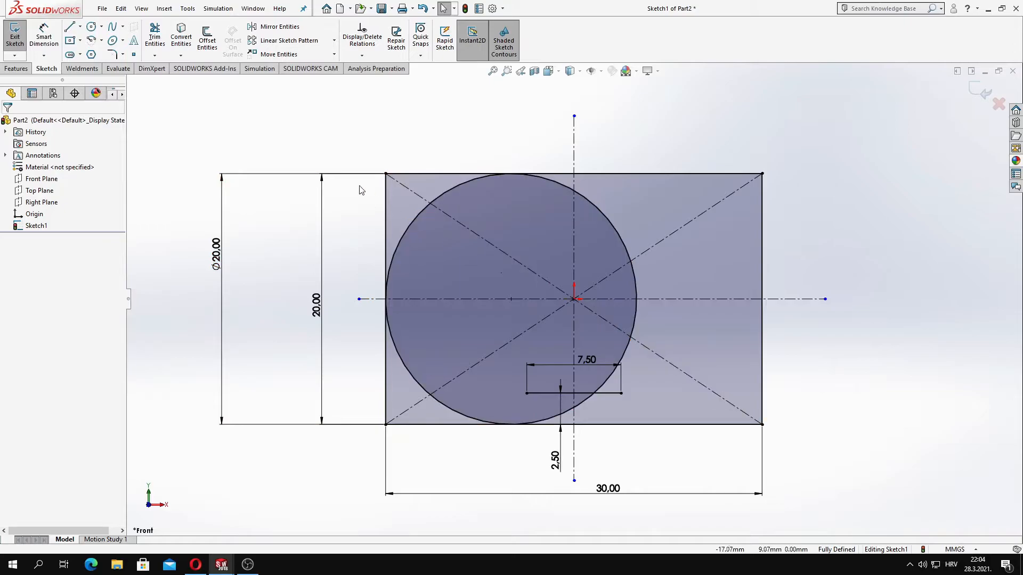
Mirror the 20 mm circle about the vertical centerline.
left_click(476, 181)
left_click(274, 26)
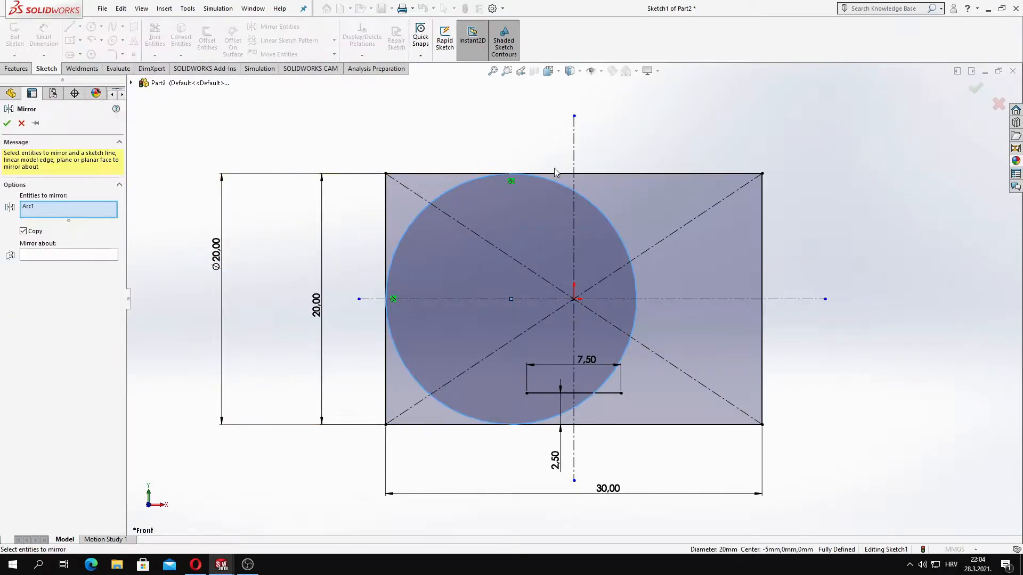
left_click(53, 254)
left_click(574, 148)
key("Return")
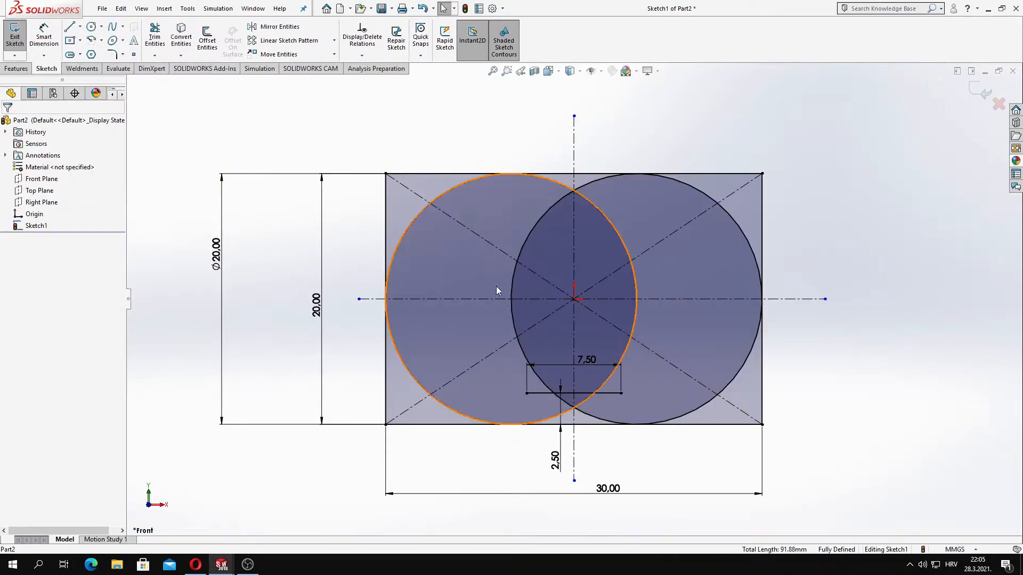
Sketch a small circle about 7 mm in diameter inside the left 20 mm circle, below the horizontal centerline.
scroll(413, 301, "down", 4)
scroll(468, 300, "up", 5)
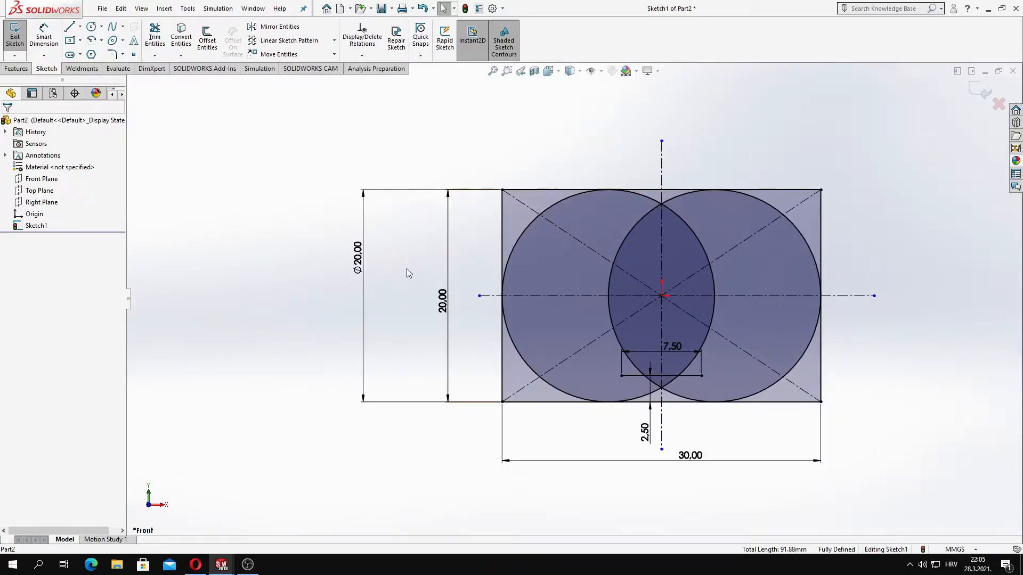
left_click(91, 27)
left_click(548, 296)
key("Escape")
left_click(91, 26)
left_click(570, 326)
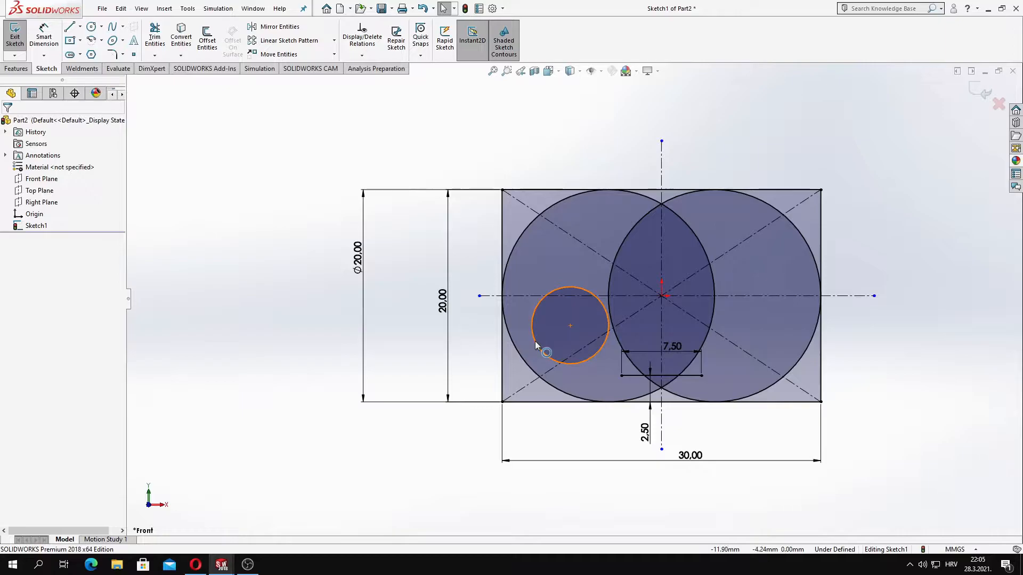
Make the small circle tangent to the left 20 mm circle and to the rectangle's left edge.
left_click(536, 345)
left_click(517, 348, "ctrl")
left_click(24, 311)
key("Escape")
left_click(570, 369, "ctrl")
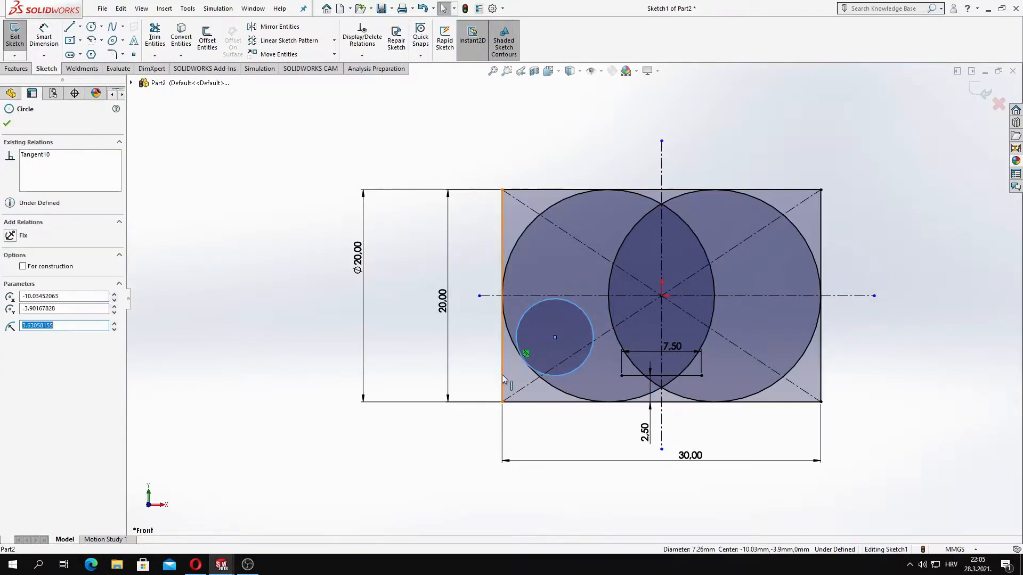
left_click(503, 379, "ctrl")
left_click(31, 296)
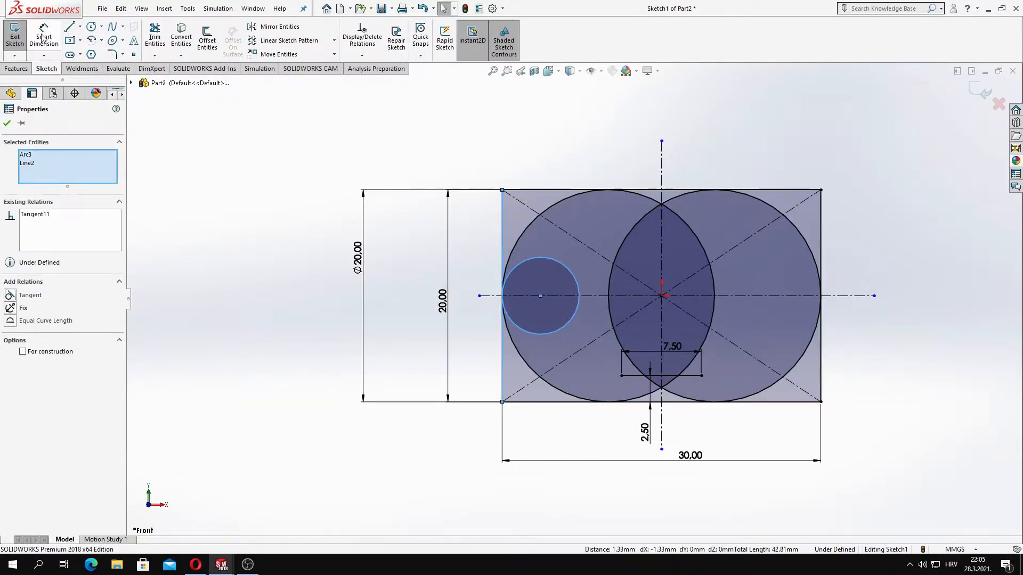
Dimension the diameter of the small left circle as 100 mm.
left_click(43, 37)
left_click(548, 258)
left_click(549, 133)
type("10")
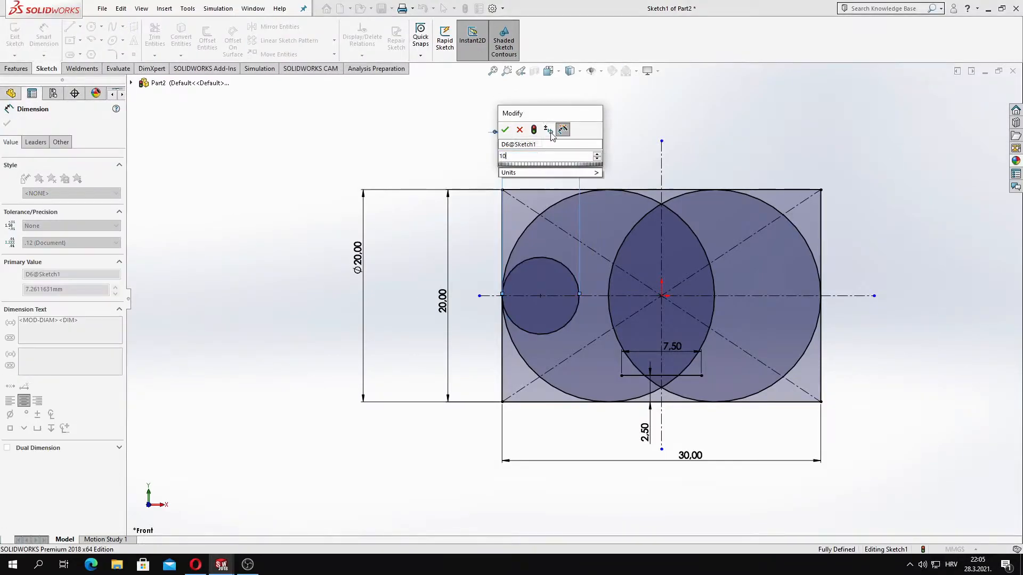
type("0")
key("Return")
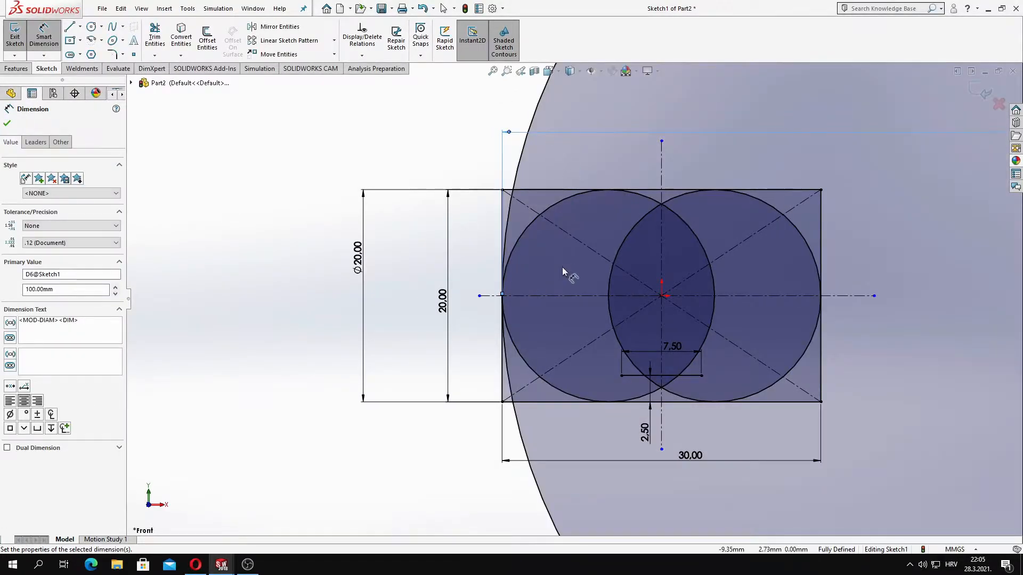
Sketch a small circle inside the lower right part of the mirrored 20 mm circle.
scroll(575, 273, "up", 3)
scroll(549, 290, "down", 4)
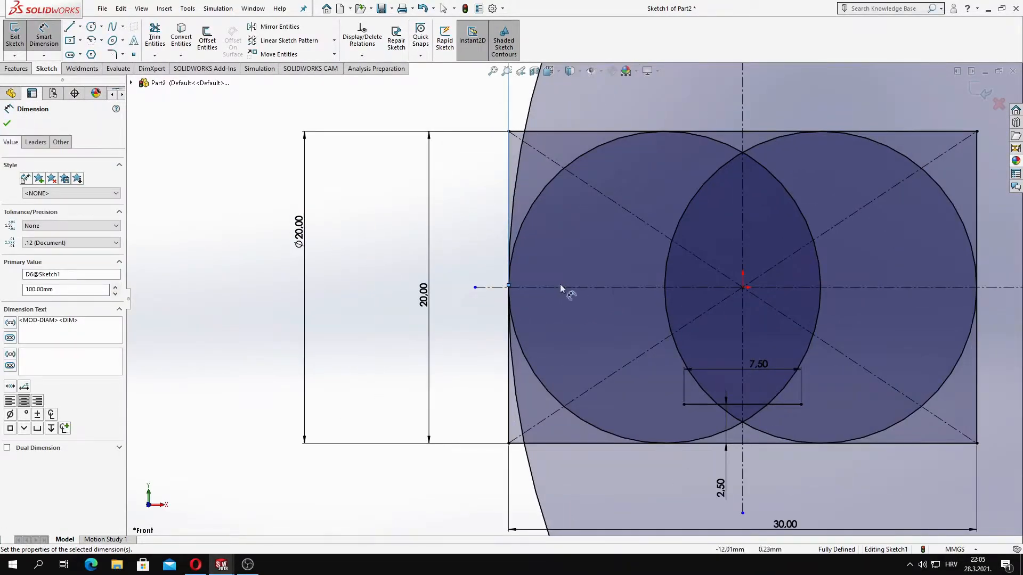
scroll(554, 283, "up", 3)
key("Escape")
left_click(92, 27)
left_click(694, 309)
left_click(715, 315)
key("Escape")
Make the small right circle tangent to the right 20 mm circle and to the rectangle's right edge.
left_click(717, 315)
left_click(724, 329, "ctrl")
left_click(27, 309)
key("Escape")
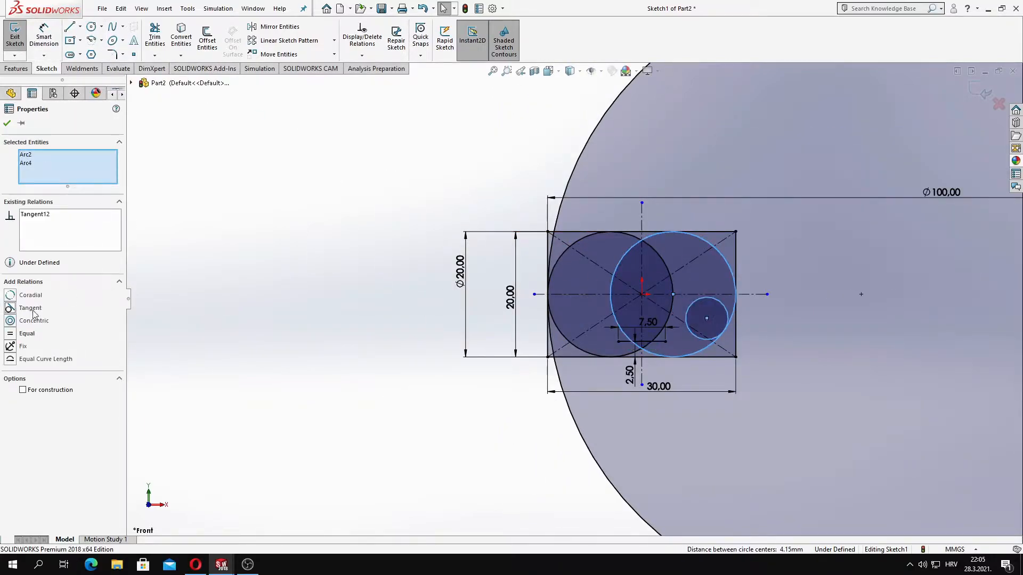
left_click(725, 316)
left_click(736, 330, "ctrl")
left_click(27, 296)
Dimension the diameter of the small right circle as 100 mm.
left_click(293, 283)
left_click(43, 35)
left_click(704, 313)
left_click(366, 334)
type("100")
key("Return")
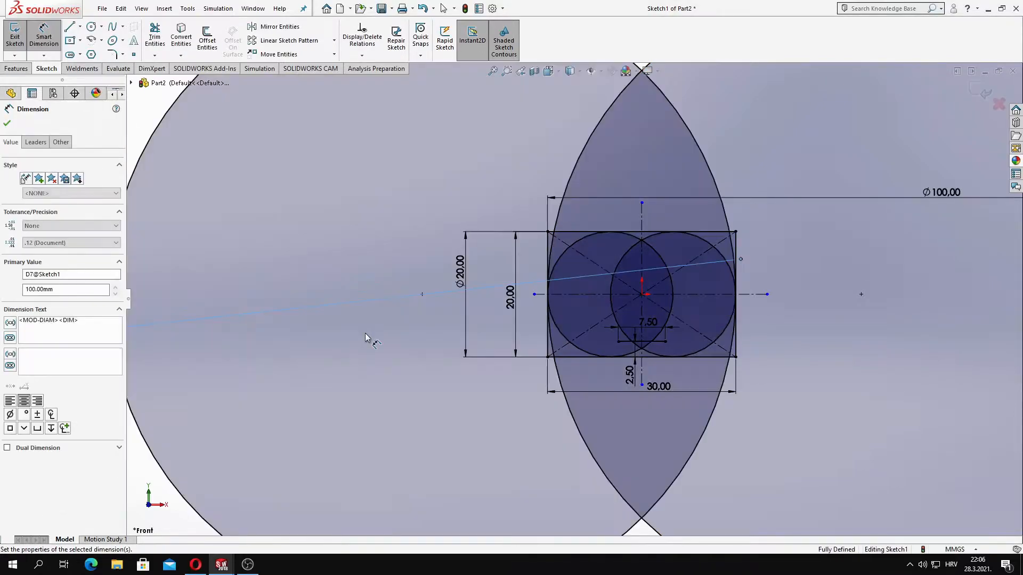
Set the diameters of both 100 mm circles to 90 mm.
scroll(721, 297, "up", 4)
left_click(191, 325)
type("90")
key("Return")
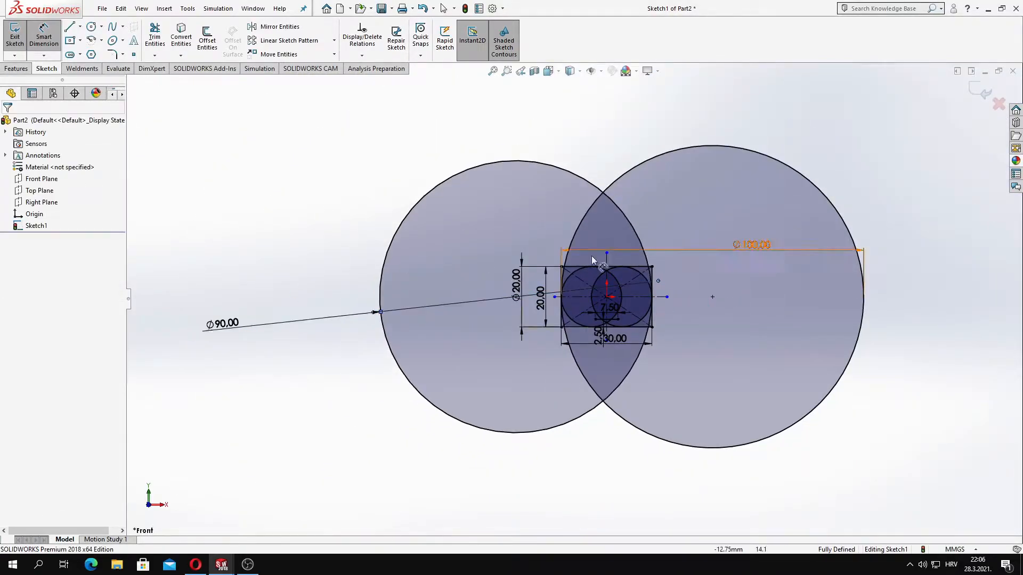
scroll(655, 255, "down", 4)
key("Return")
scroll(776, 277, "up", 2)
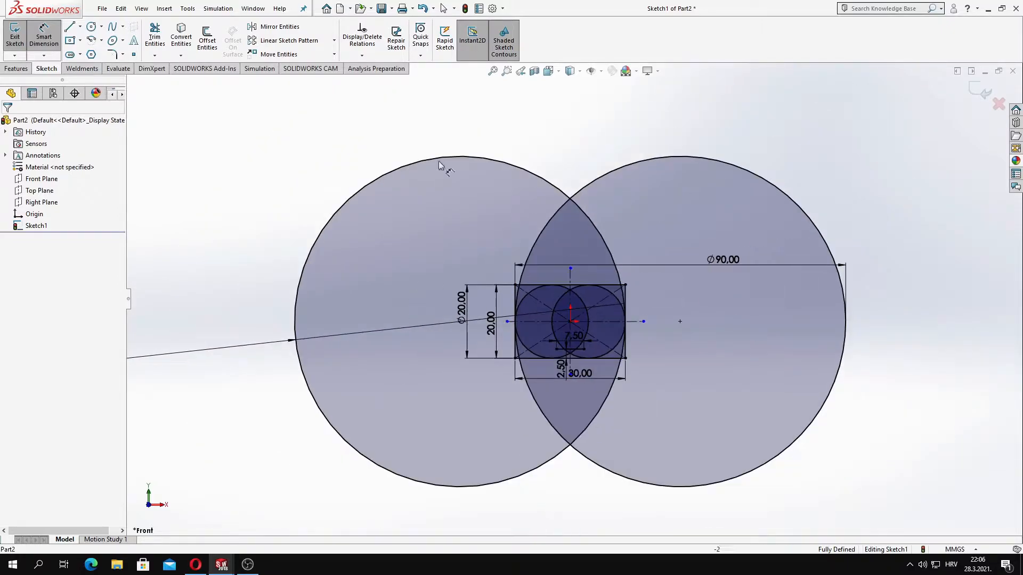
Sketch a circle through the left endpoint of the 7.5 mm line and make it tangent to the rectangle's lower edge.
scroll(527, 272, "down", 5)
scroll(590, 370, "down", 1)
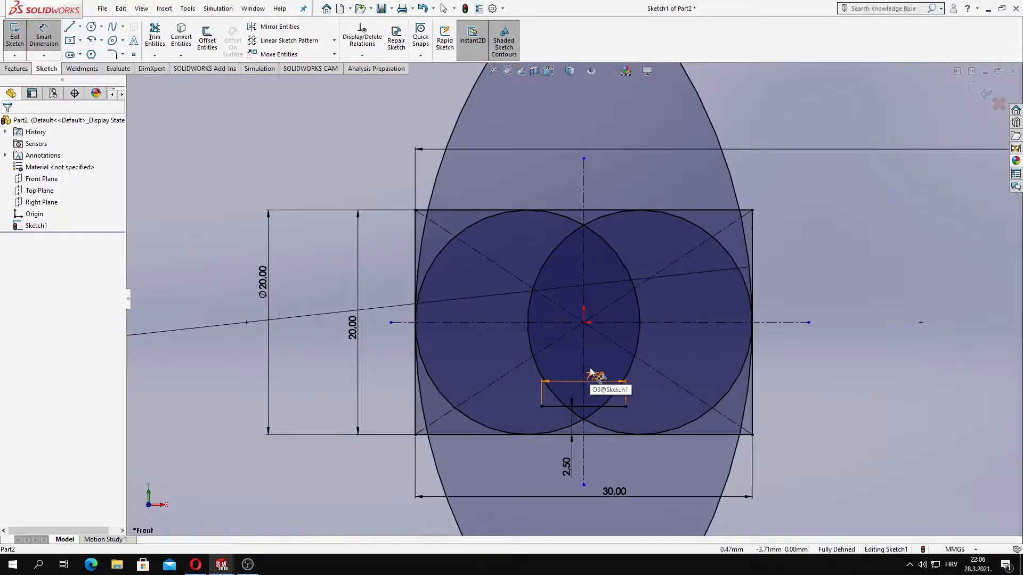
left_click(91, 26)
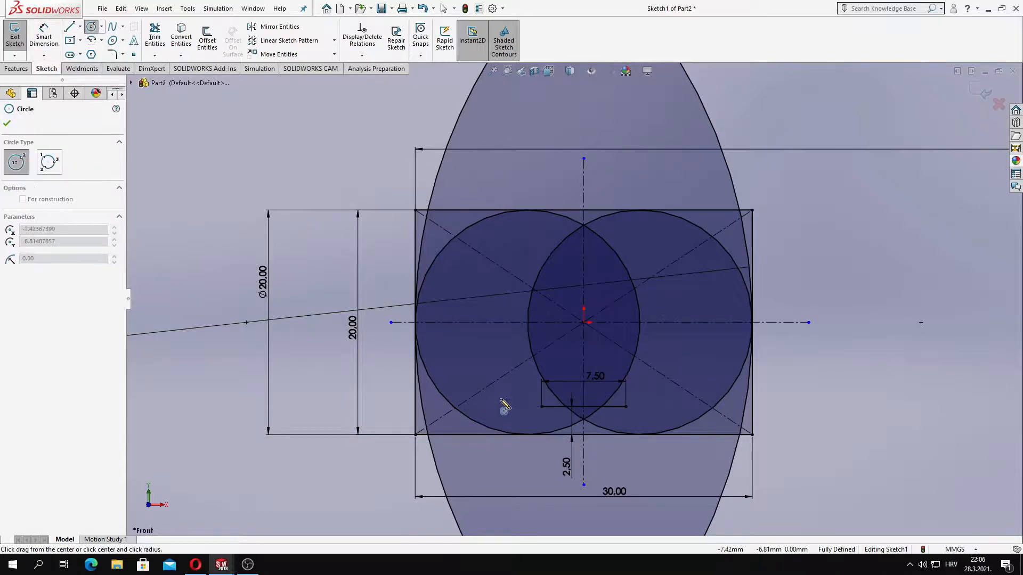
left_click(541, 406)
key("Escape")
left_click(504, 439)
left_click(495, 434, "ctrl")
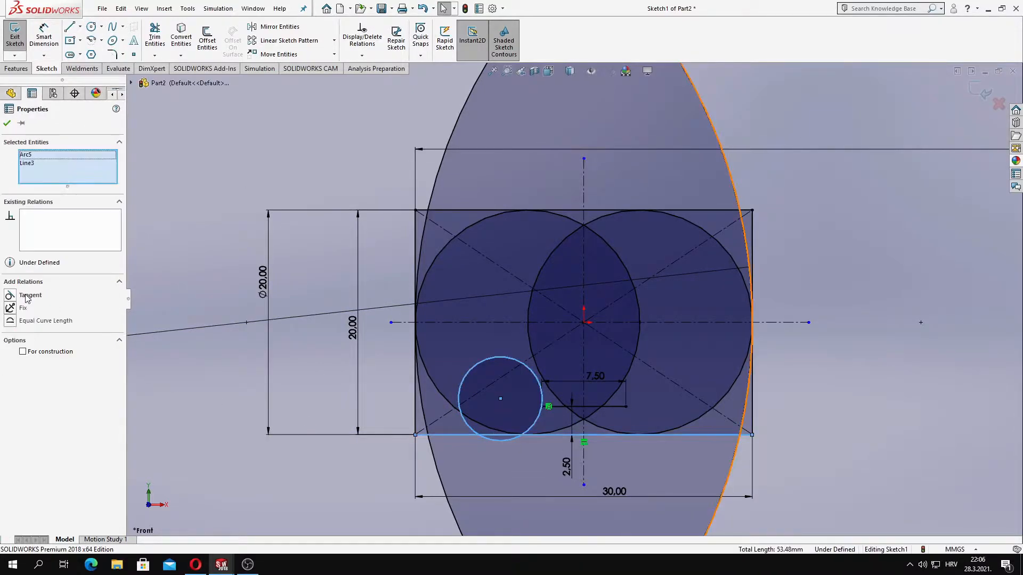
left_click(24, 298)
key("Escape")
Dimension the diameter of the circle at the 7.5 mm line's left end as 5 mm.
scroll(540, 413, "down", 4)
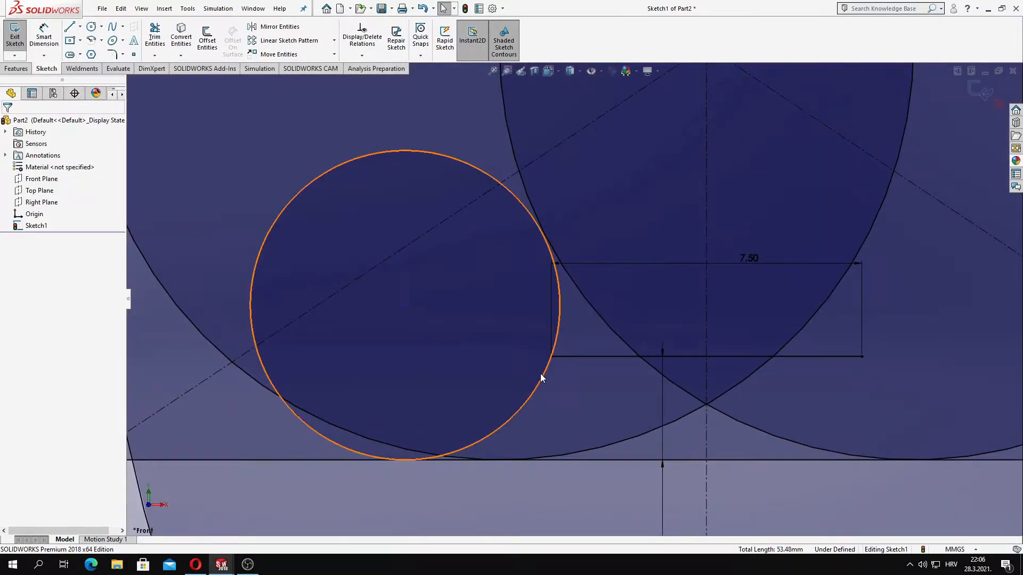
scroll(605, 379, "up", 2)
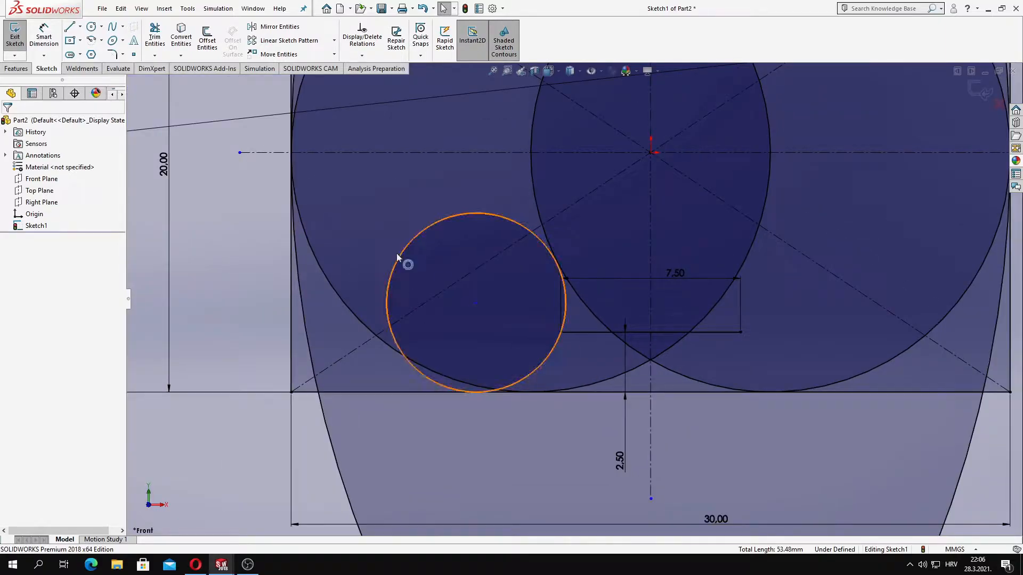
key("d")
left_click(406, 242)
left_click(393, 199)
type("5")
key("Return")
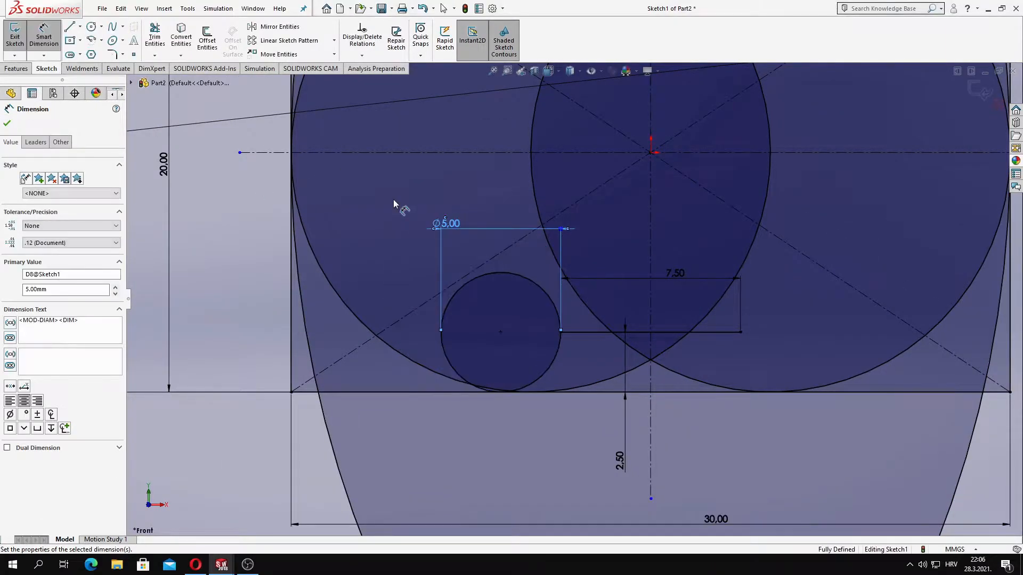
Set the diameter of the 5 mm circle to 15 mm.
double_click(452, 226)
type("15")
key("Return")
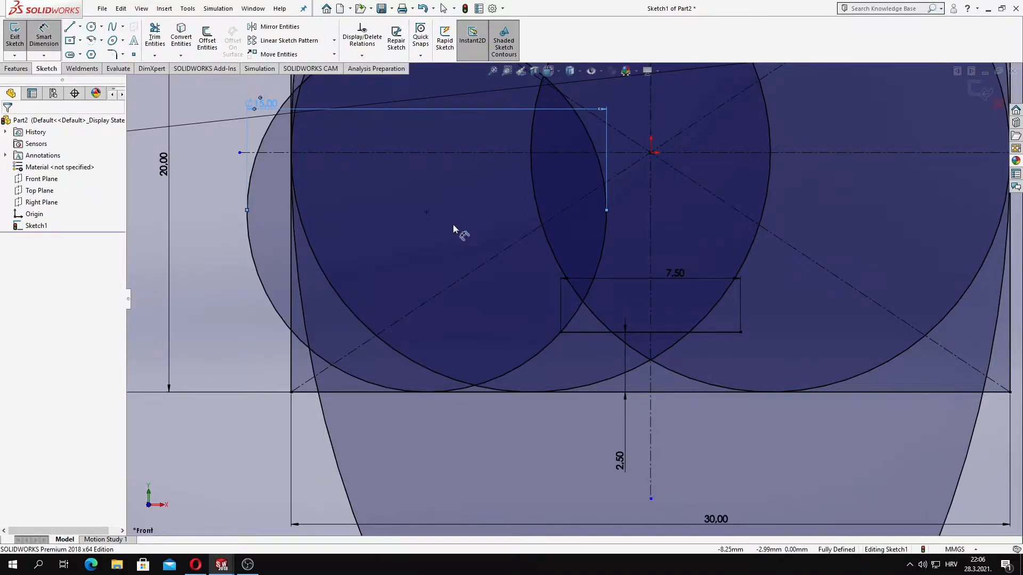
Mirror the 15 mm circle about the vertical centerline.
scroll(452, 224, "up", 5)
left_click(503, 193)
left_click(273, 27)
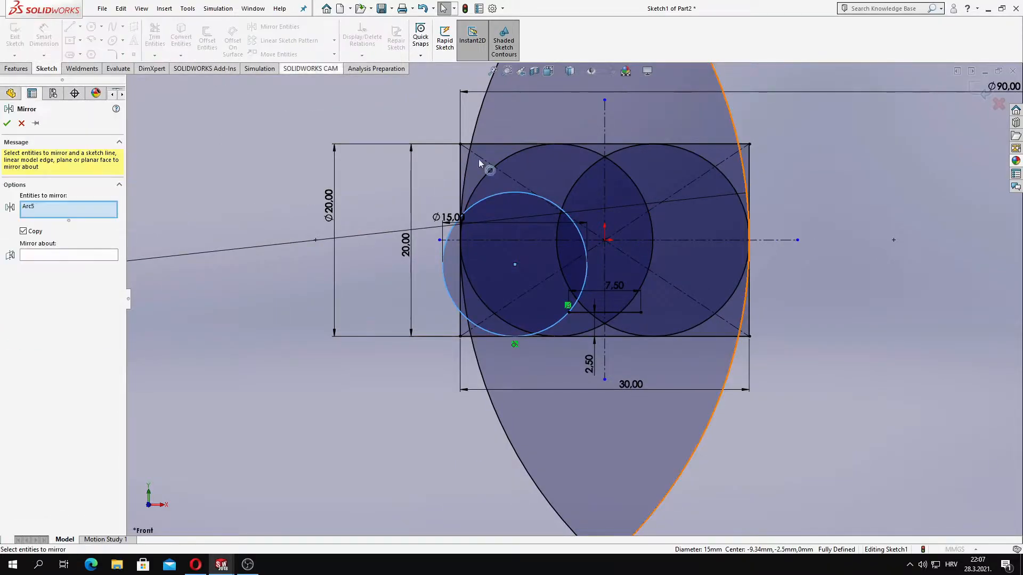
left_click(80, 254)
left_click(604, 114)
left_click(6, 123)
Trim away the parts of the two 90 mm circles that lie outside the rectangle.
scroll(657, 277, "down", 3)
scroll(627, 281, "up", 2)
scroll(596, 278, "down", 1)
scroll(595, 278, "up", 5)
left_click(155, 36)
scroll(292, 98, "up", 2)
mouse_move(623, 183)
left_mouse_down()
mouse_move(548, 178)
mouse_move(580, 134)
mouse_move(517, 525)
mouse_move(700, 325)
left_mouse_up()
scroll(561, 313, "down", 2)
scroll(543, 443, "down", 4)
scroll(699, 328, "up", 3)
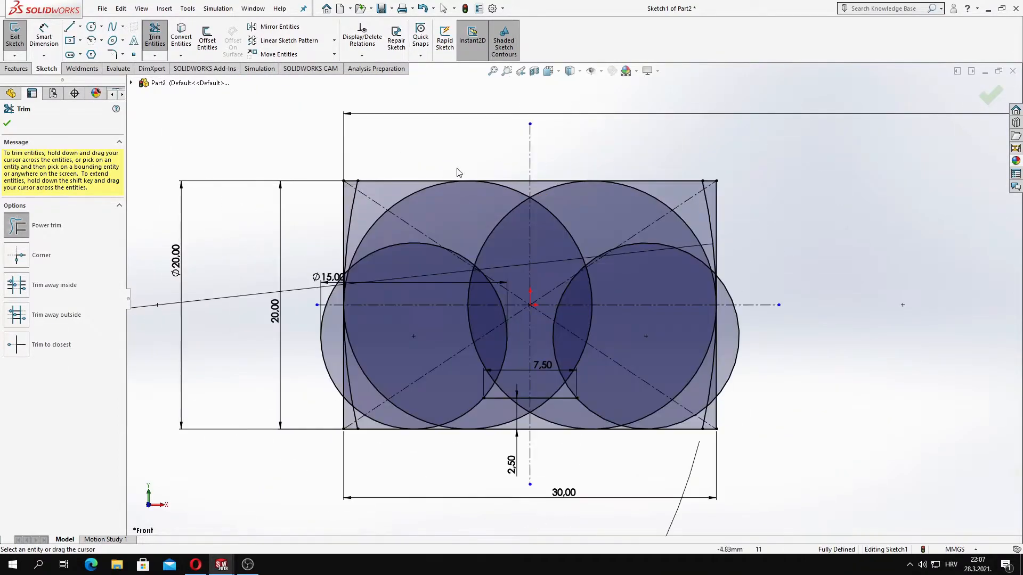
Trim the 90 mm arc near the rectangle's upper right corner.
scroll(359, 203, "down", 3)
scroll(392, 247, "down", 2)
scroll(410, 266, "up", 3)
scroll(916, 265, "down", 4)
left_click_drag(756, 254, 741, 252)
Trim the overlapping inner arcs of the two 20 mm circles back to their tangent points on the upper edge.
scroll(586, 299, "up", 6)
left_click_drag(525, 328, 440, 337)
scroll(473, 297, "down", 3)
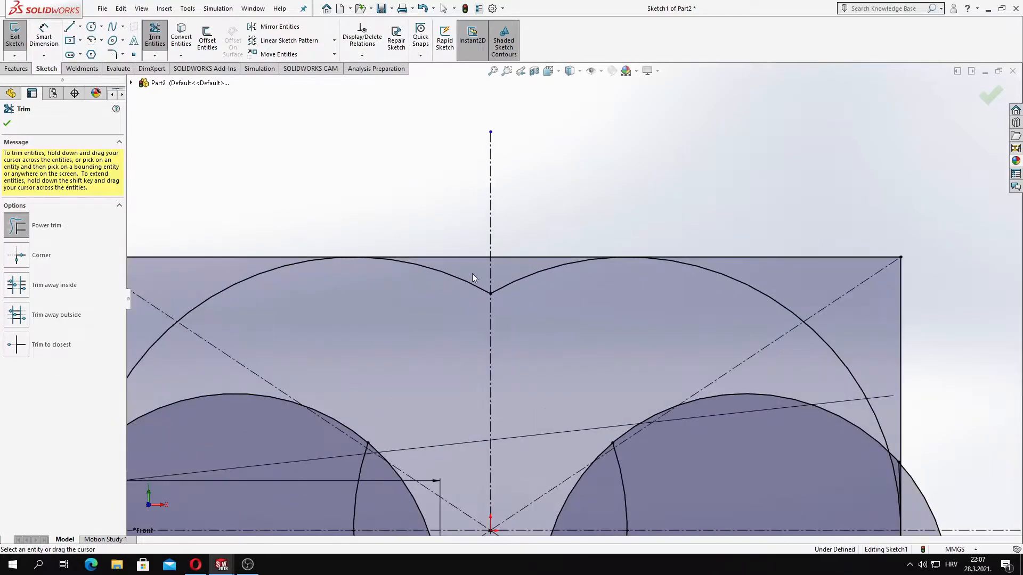
left_click_drag(472, 273, 574, 300)
Trim the 90 mm arc near the upper left corner and cut the left 15 mm circle down to its inner arc.
scroll(574, 299, "up", 3)
scroll(401, 485, "down", 4)
mouse_move(411, 313)
left_mouse_down()
mouse_move(480, 359)
mouse_move(555, 371)
left_mouse_up()
scroll(484, 367, "down", 2)
scroll(550, 351, "up", 2)
scroll(551, 349, "up", 2)
scroll(518, 196, "down", 3)
scroll(562, 145, "down", 6)
mouse_move(515, 190)
left_mouse_down()
mouse_move(563, 144)
mouse_move(596, 177)
mouse_move(791, 234)
left_mouse_up()
scroll(568, 167, "up", 3)
scroll(596, 178, "up", 4)
scroll(879, 216, "down", 5)
left_click_drag(879, 216, 822, 320)
Try to trim the 20 mm circle's arc inside the left 15 mm circle, and undo that trim.
scroll(822, 321, "up", 7)
left_click_drag(668, 413, 623, 358)
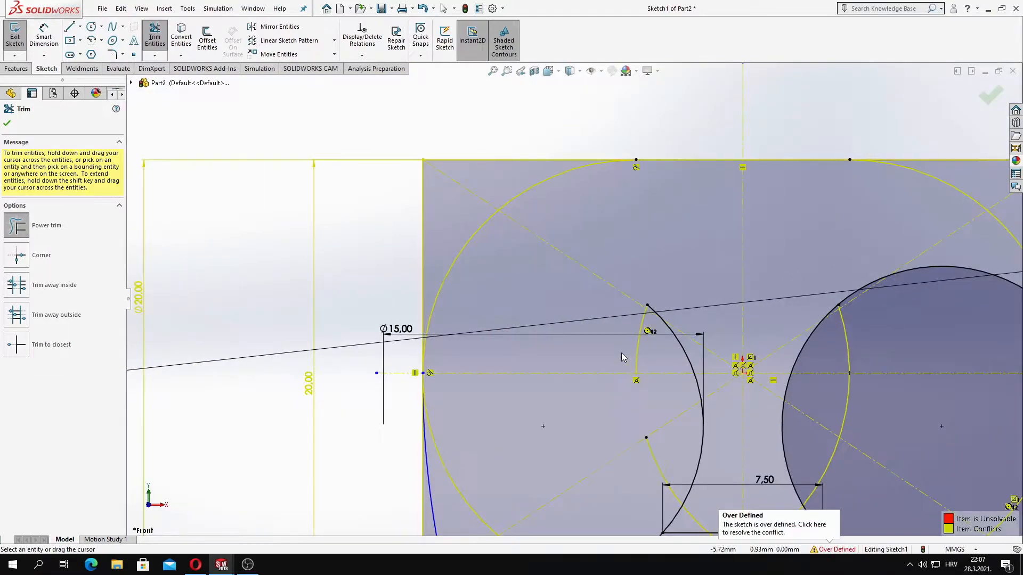
left_click(423, 9)
scroll(578, 314, "up", 5)
Trim away the outer arc of the right 15 mm circle.
left_click(155, 37)
scroll(735, 324, "down", 4)
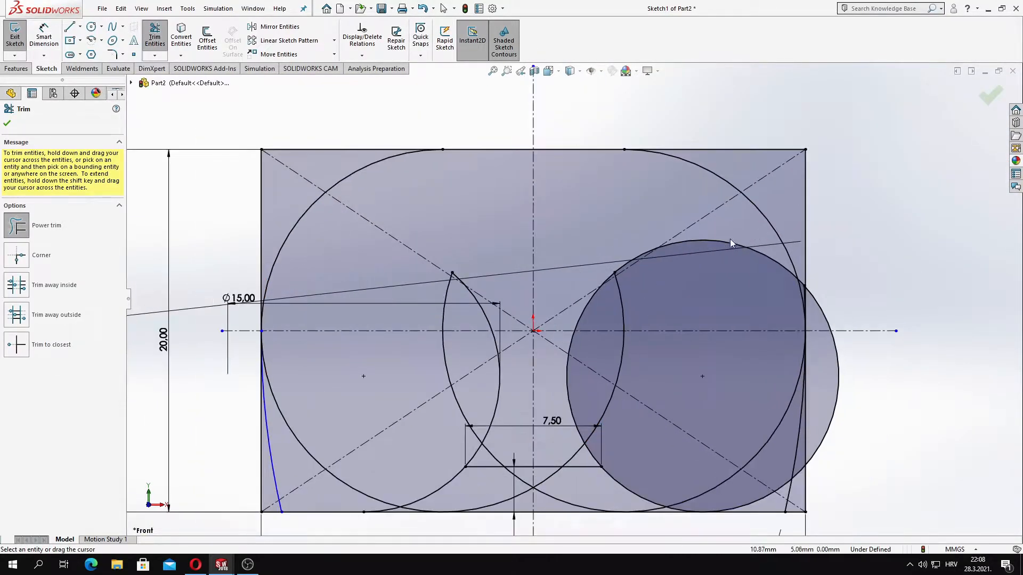
left_click_drag(732, 241, 762, 269)
scroll(828, 289, "down", 9)
scroll(651, 284, "up", 6)
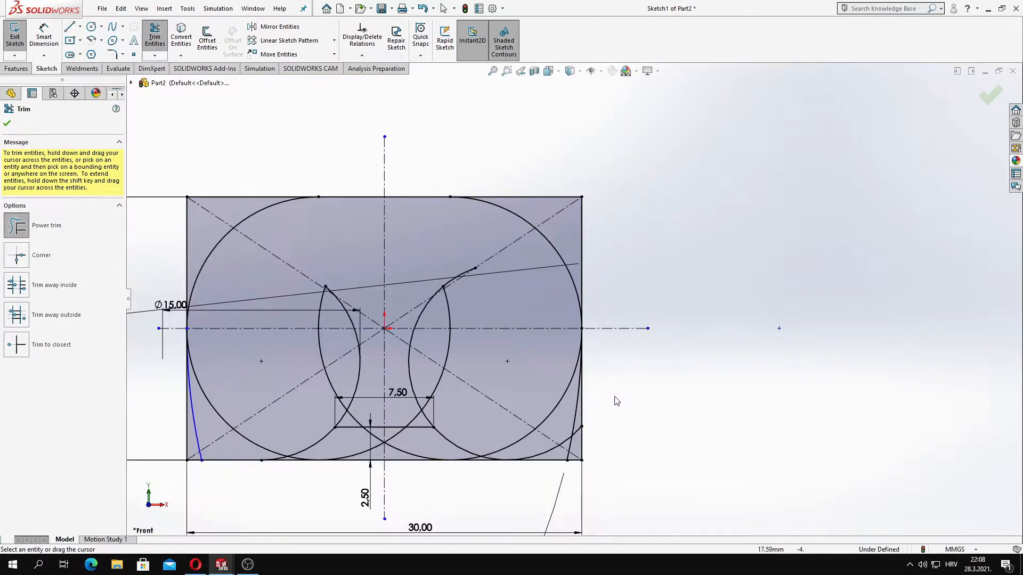
scroll(559, 359, "down", 4)
scroll(509, 360, "up", 2)
scroll(510, 360, "up", 2)
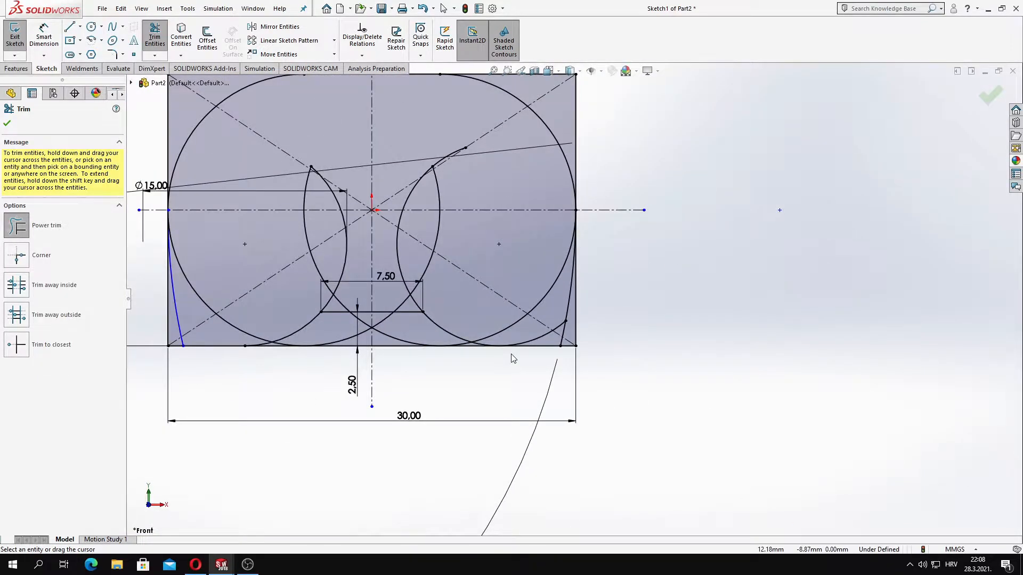
Trim the overlapping 15 mm and 20 mm circle arcs near the rectangle's lower right corner.
scroll(511, 325, "down", 2)
scroll(520, 289, "up", 2)
scroll(479, 320, "down", 5)
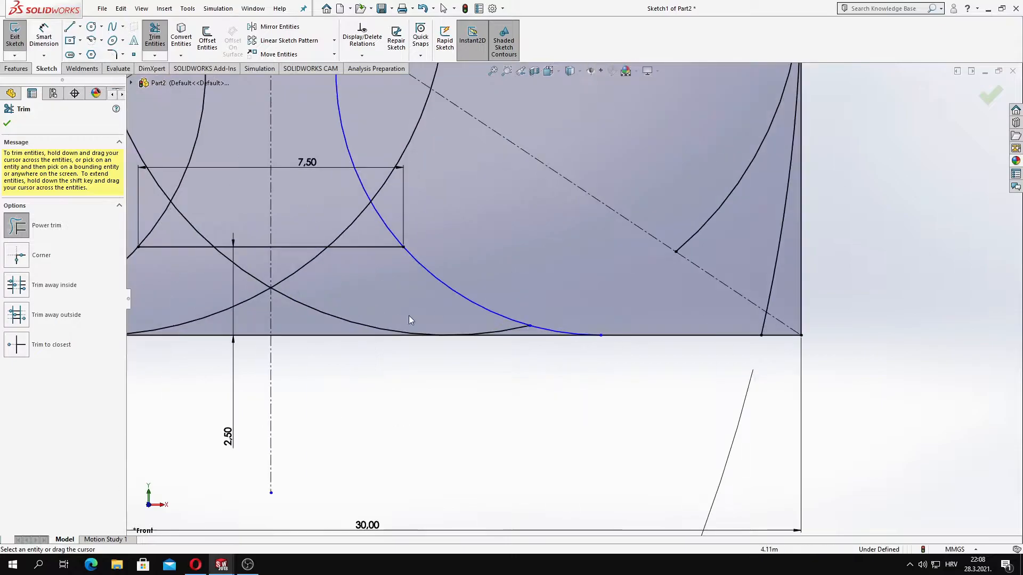
scroll(333, 297, "up", 2)
scroll(224, 266, "up", 3)
scroll(769, 232, "up", 1)
Trim the crossing lower 20 mm arcs around the vertical centreline and the left 15 mm arc just above the 7.5 mm line.
scroll(500, 298, "down", 4)
left_click_drag(349, 229, 307, 226)
scroll(368, 242, "up", 3)
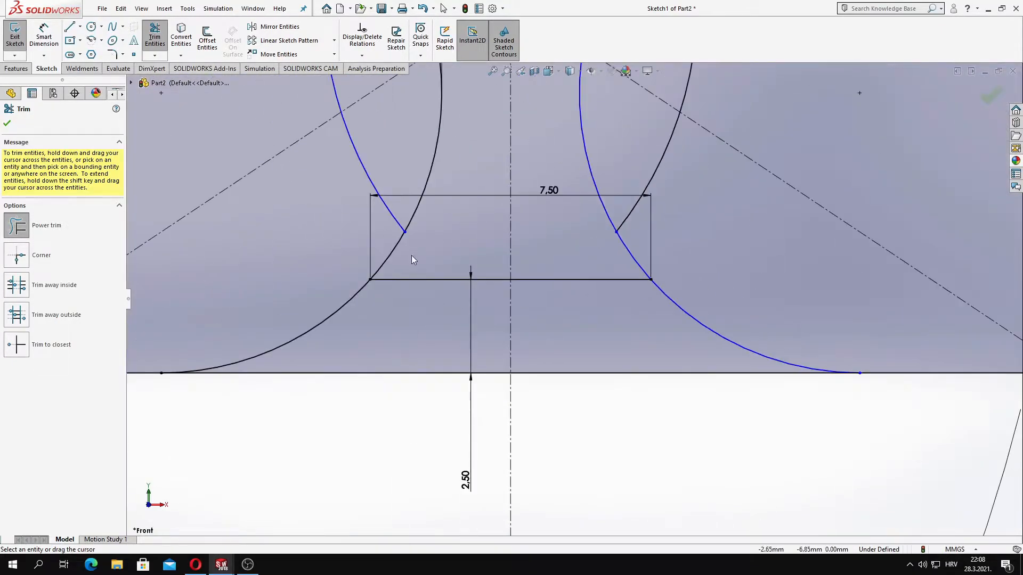
left_click_drag(412, 255, 376, 253)
scroll(384, 254, "up", 3)
Trim the inner circle arcs between the 7.5 mm line and the horizontal centreline, and undo the last trim.
left_click_drag(626, 237, 569, 227)
left_click_drag(509, 211, 435, 197)
scroll(445, 155, "up", 2)
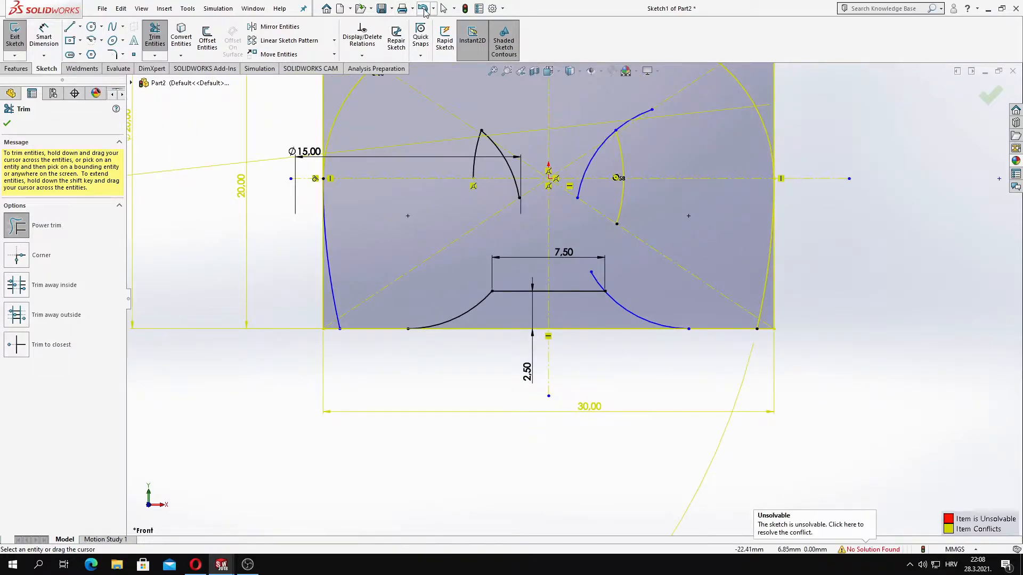
left_click(423, 10)
scroll(491, 169, "down", 2)
left_click(448, 164)
key("Escape")
key("Return")
Trim the remaining inner arcs of the 15 mm and 20 mm circles around the origin.
scroll(656, 178, "down", 3)
left_click_drag(614, 145, 635, 161)
scroll(635, 161, "down", 2)
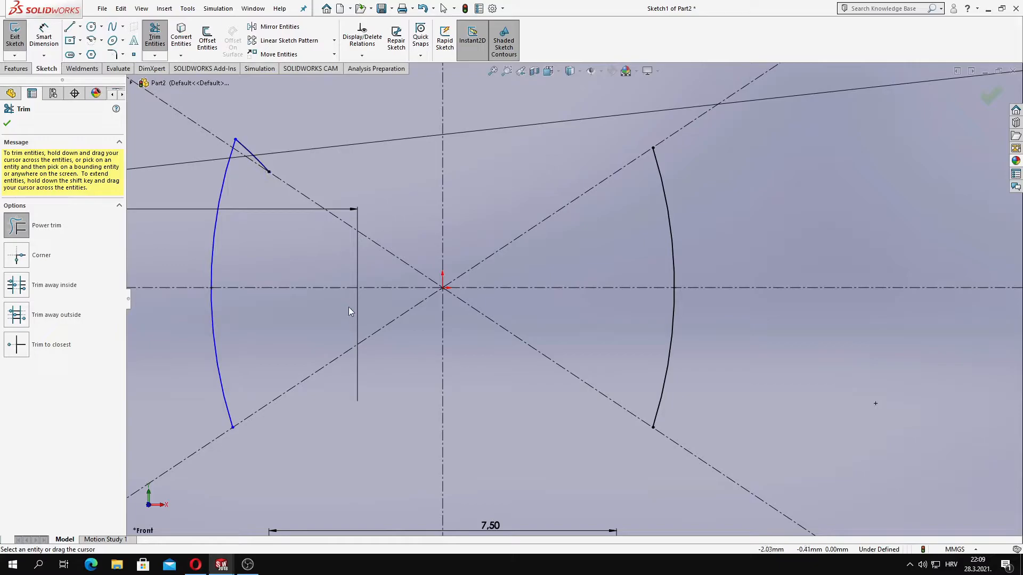
left_click_drag(218, 175, 235, 187)
scroll(331, 247, "down", 2)
scroll(511, 353, "up", 5)
scroll(653, 299, "down", 5)
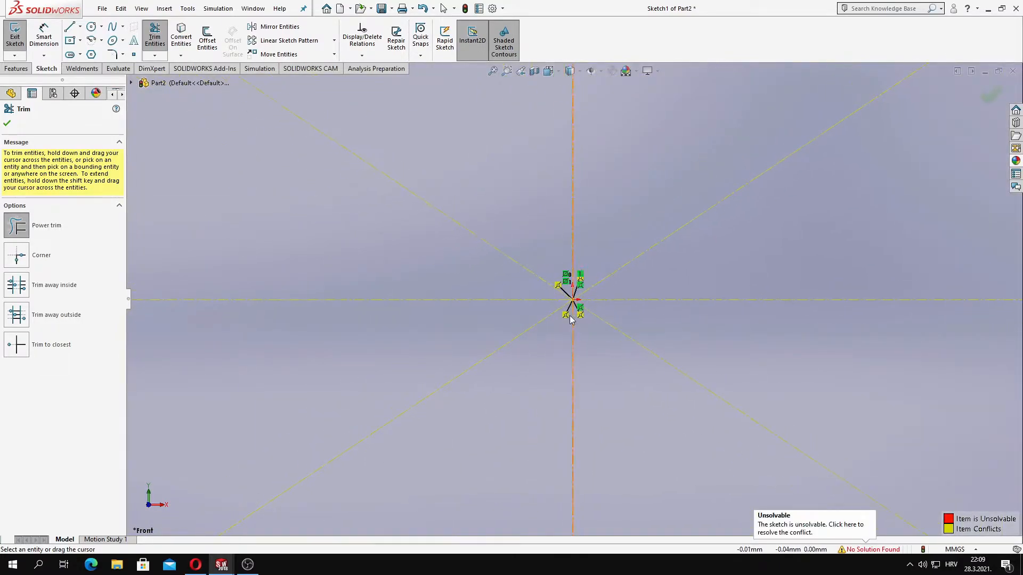
Trim the rectangle's right edge and the leftover edge pieces at its upper and lower right corners.
scroll(570, 315, "up", 12)
scroll(724, 395, "down", 5)
mouse_move(777, 348)
left_mouse_down()
mouse_move(762, 353)
mouse_move(751, 409)
left_mouse_up()
scroll(693, 266, "up", 6)
left_click_drag(642, 144, 578, 102)
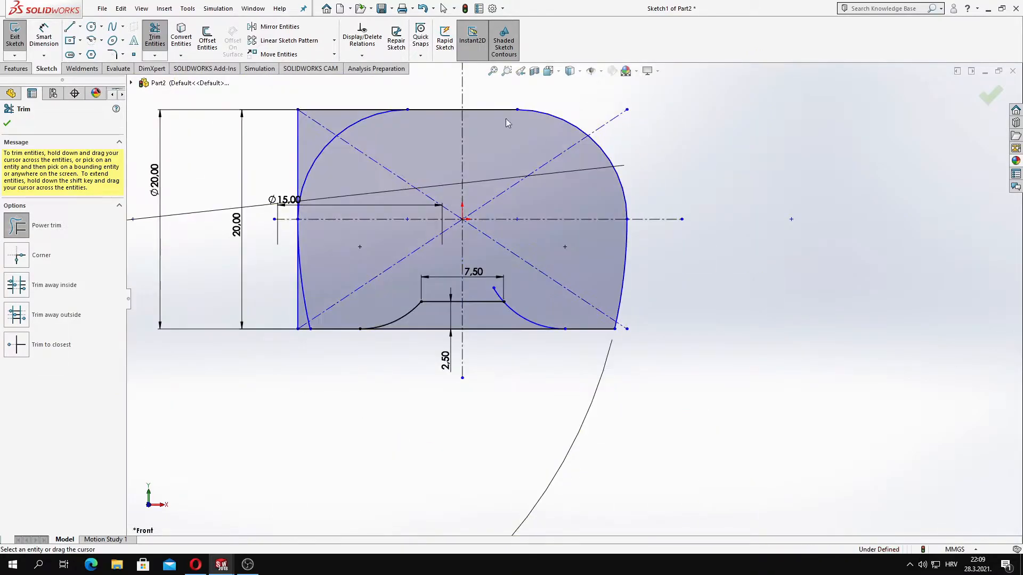
Trim the rectangle's left edge and the leftover edge pieces at its upper and lower left corners.
scroll(337, 297, "down", 10)
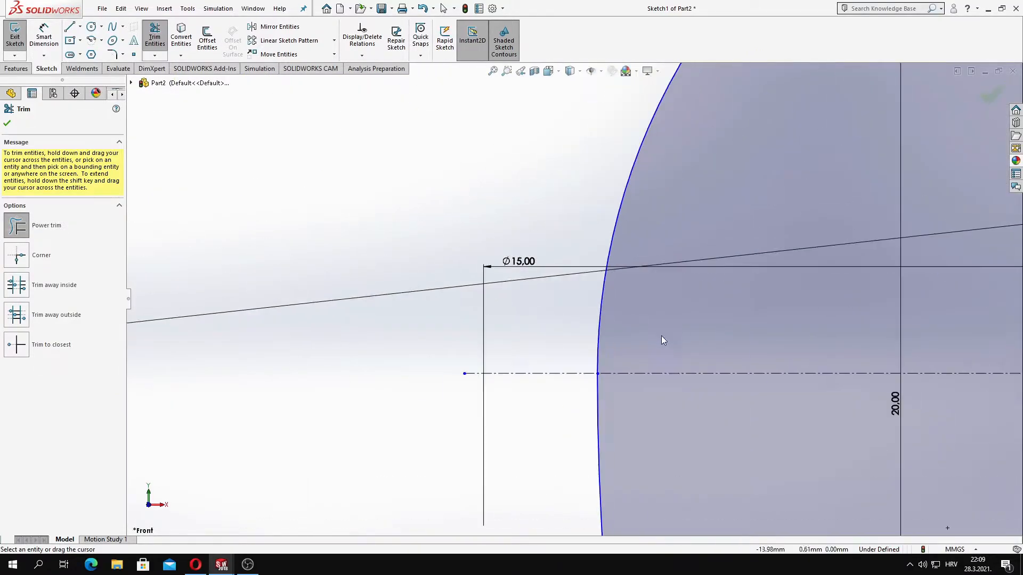
scroll(660, 334, "up", 10)
scroll(693, 293, "down", 5)
scroll(570, 318, "up", 4)
Trim the end of the right 15 mm arc that projects above the 7.5 mm line.
scroll(479, 319, "down", 6)
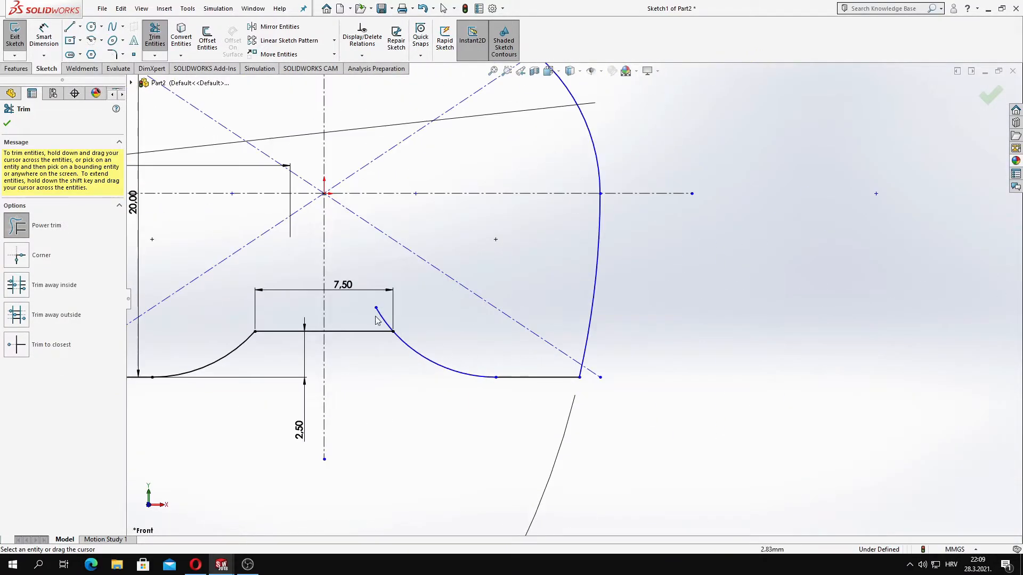
left_click(381, 321)
scroll(405, 298, "up", 8)
scroll(491, 261, "down", 5)
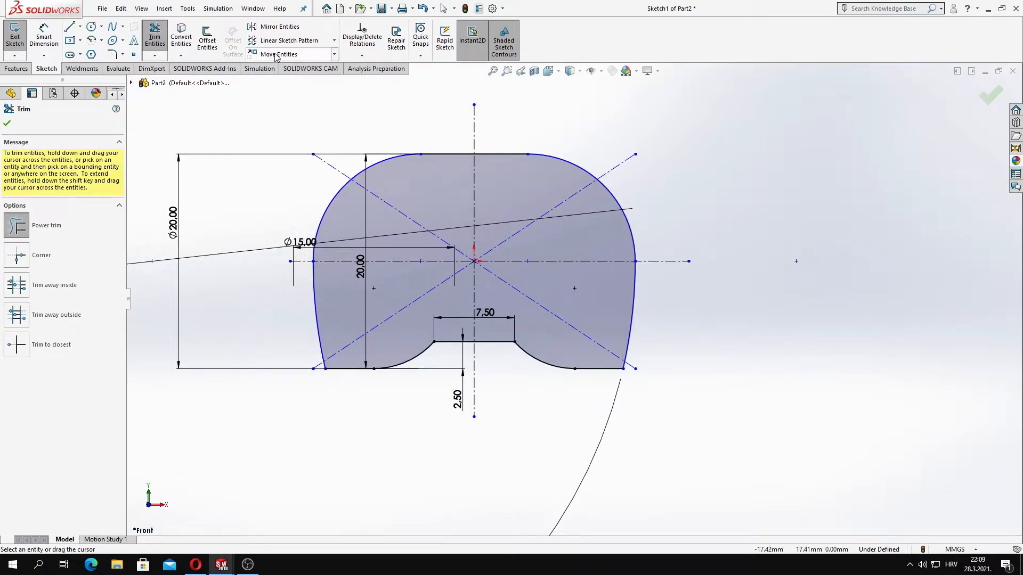
scroll(335, 257, "down", 4)
scroll(645, 410, "up", 4)
Fillet the outline's lower left and lower right corners with a 2 mm radius.
left_click(114, 54)
scroll(594, 437, "down", 5)
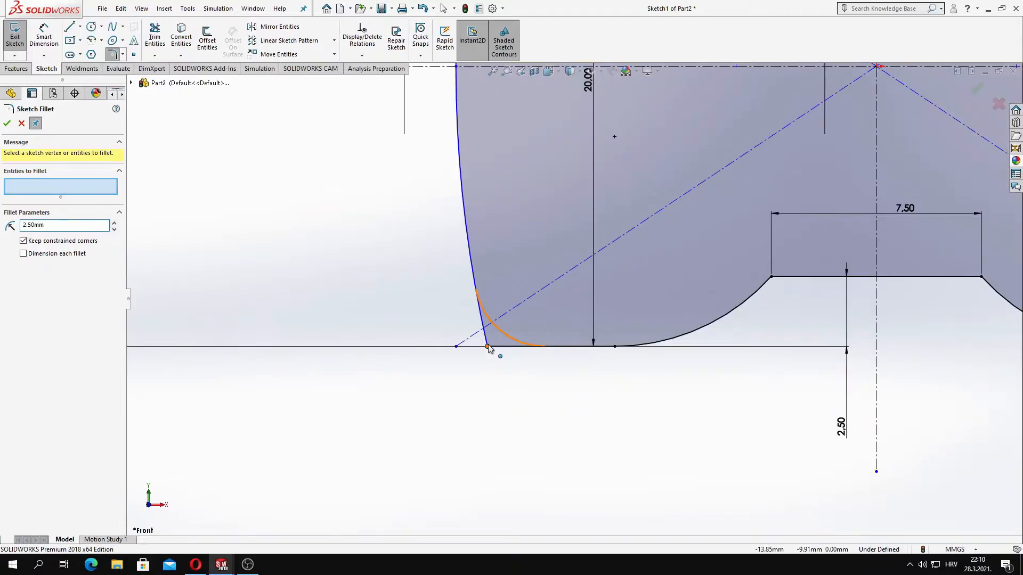
left_click(487, 346)
scroll(573, 299, "up", 5)
left_click(796, 318)
left_click(8, 122)
scroll(650, 266, "down", 4)
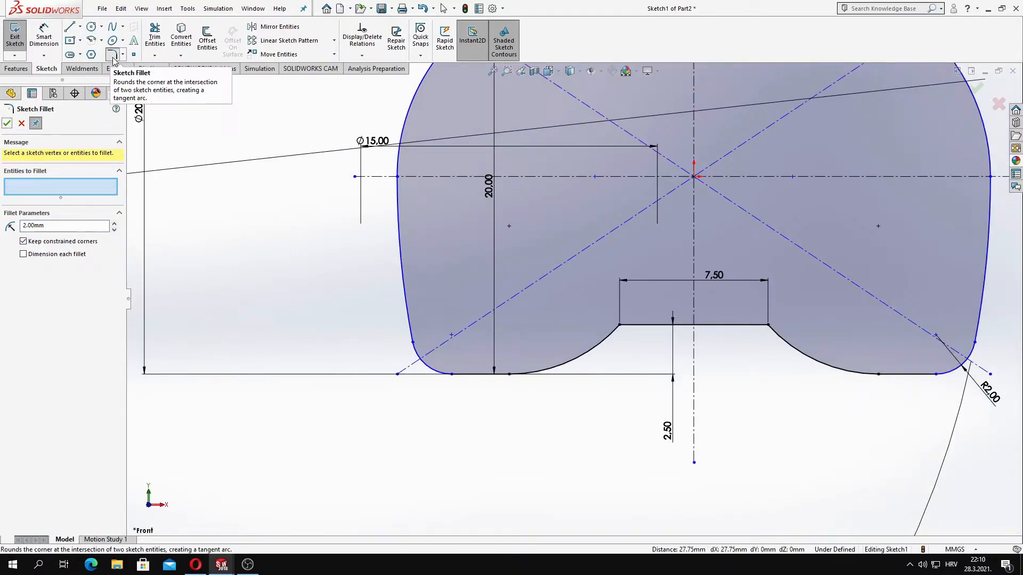
Fillet both ends of the 7.5 mm notch line with a 5 mm radius, accepting the removal of conflicting relations.
left_click(619, 336)
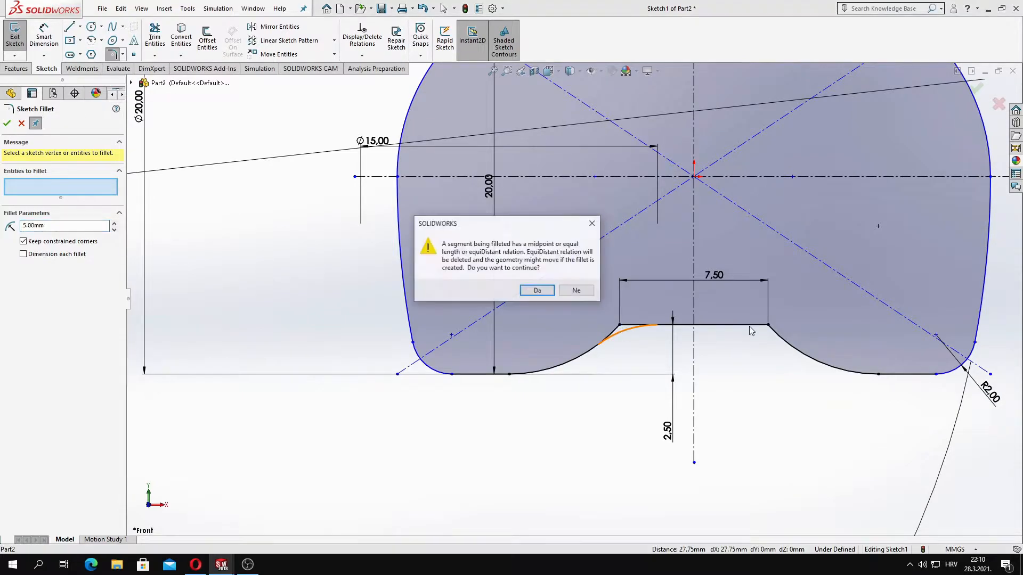
left_click(539, 293)
left_click(767, 325)
left_click(504, 291)
key("Return")
scroll(480, 287, "up", 4)
scroll(697, 263, "down", 4)
scroll(623, 209, "up", 4)
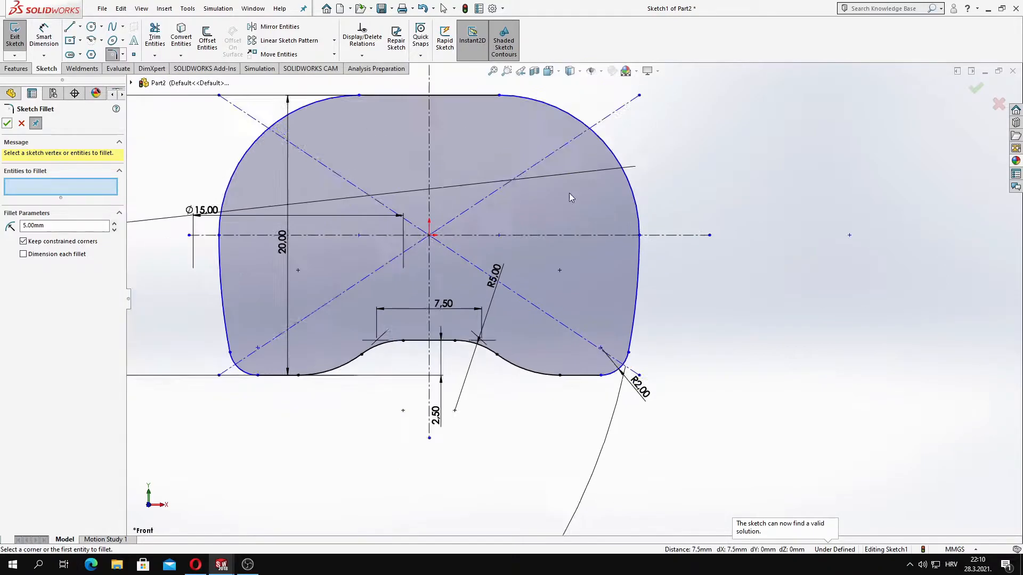
key("Escape")
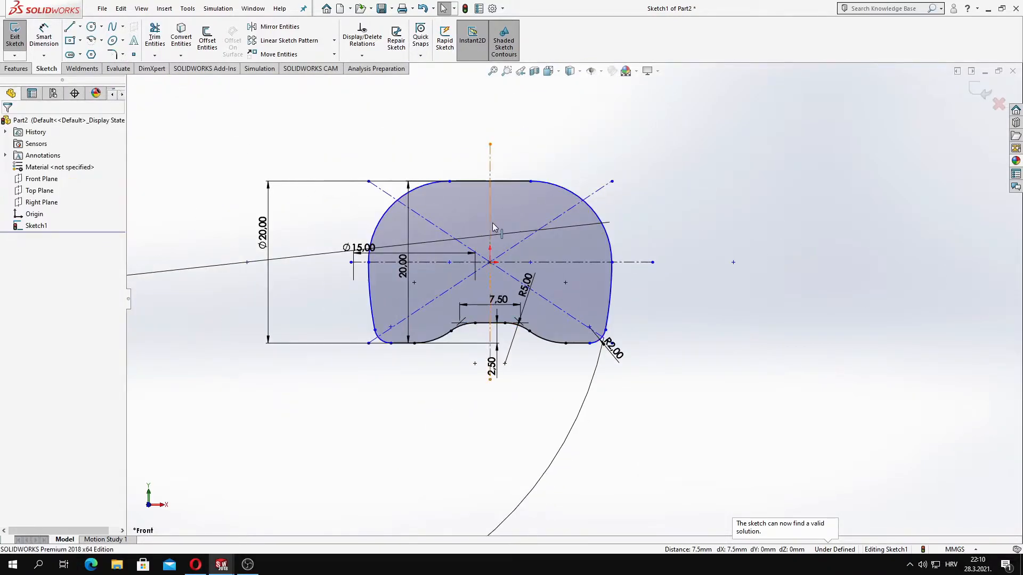
Exit the outline sketch and start a new sketch on the Top plane, viewed face-on.
scroll(485, 229, "down", 5)
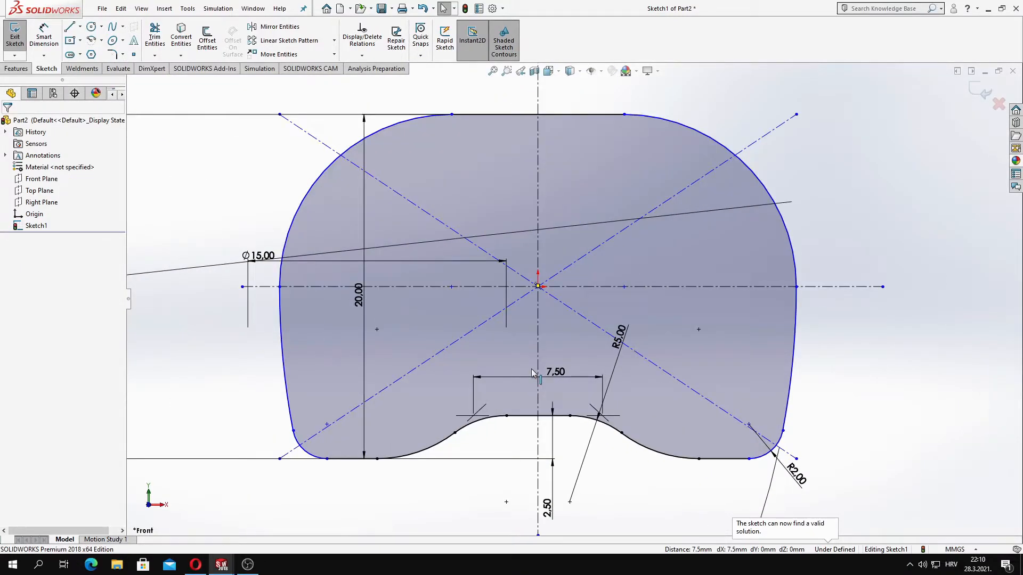
scroll(532, 368, "up", 2)
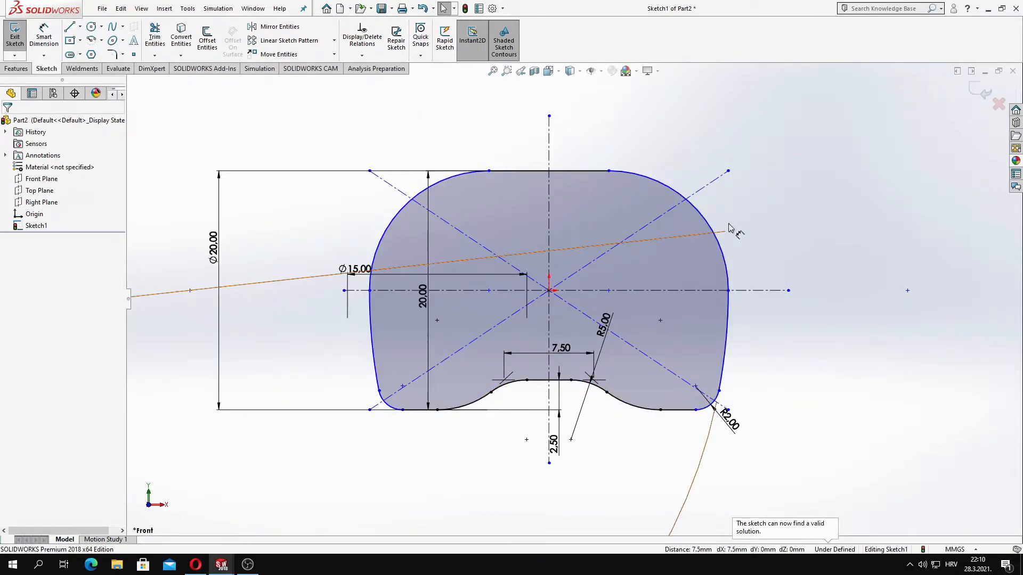
left_click(977, 91)
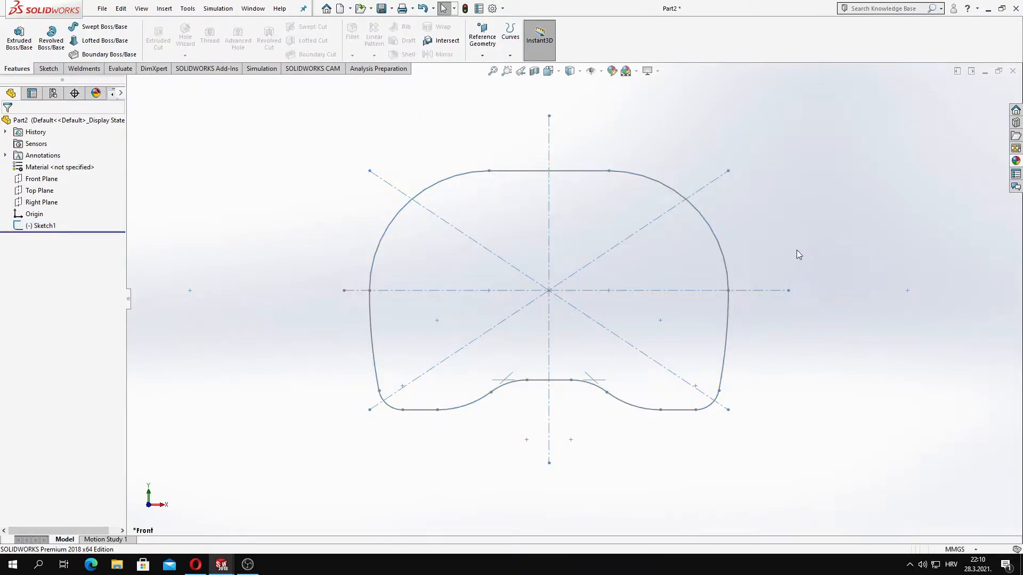
middle_click_drag(317, 212, 319, 291)
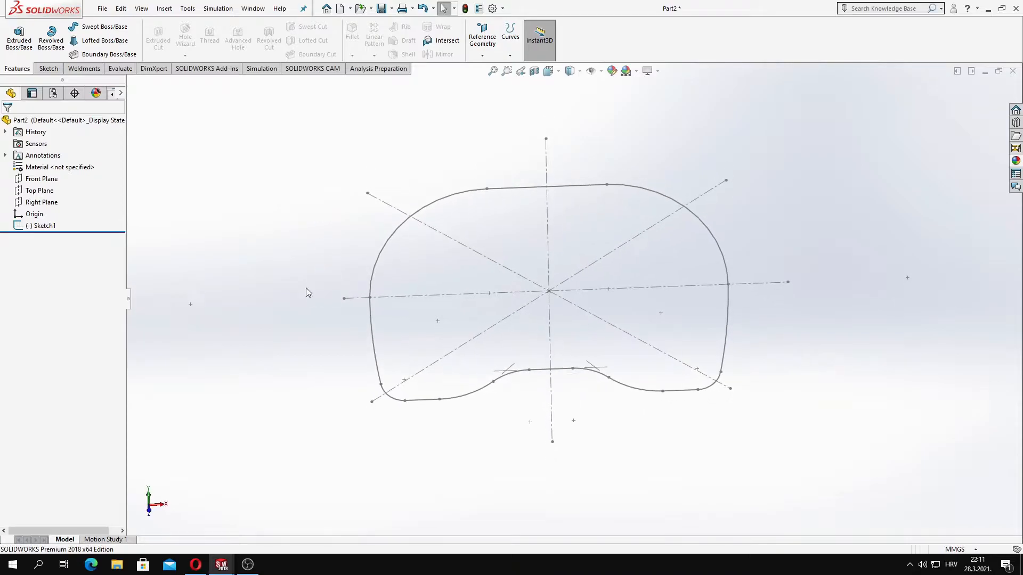
left_click(43, 191)
left_click(52, 175)
middle_click_drag(417, 217, 417, 265)
key("space")
left_click(416, 265)
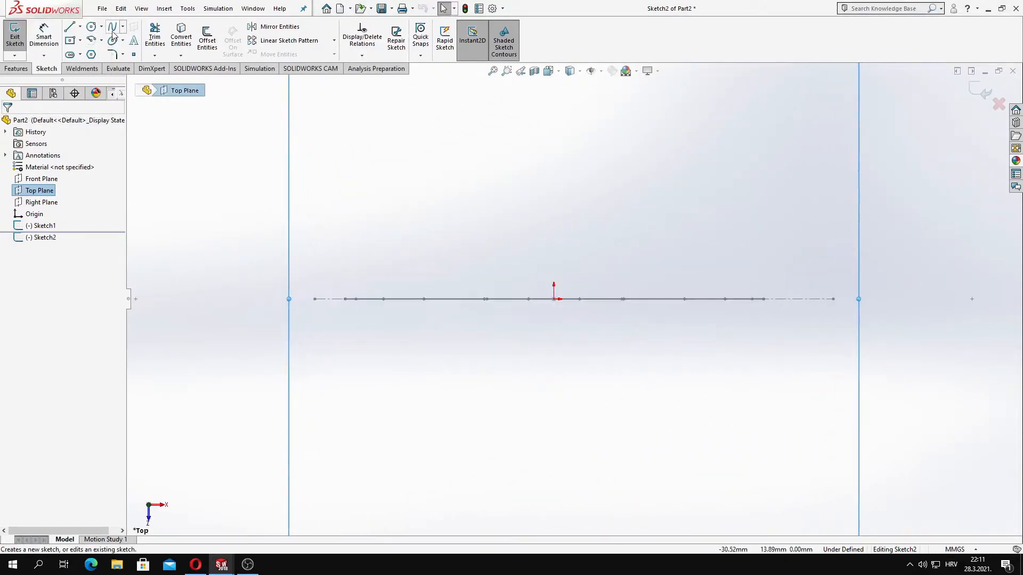
Sketch a centre rectangle about 2 mm high near the left end of the outline.
left_click(71, 41)
left_click(331, 251)
left_click(357, 263)
key("Escape")
scroll(360, 274, "down", 4)
left_click(355, 230)
middle_click_drag(400, 302, 400, 310)
Attach the rectangle's centre to the left side of the outline sketch with a relation to its lower left arc.
scroll(410, 327, "down", 5)
left_click(421, 342)
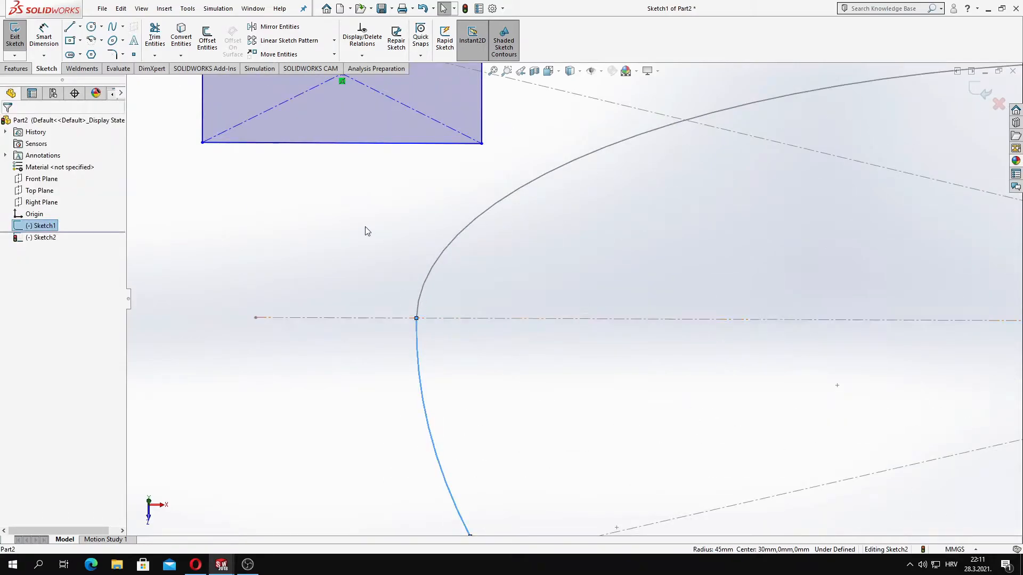
scroll(368, 231, "up", 2)
left_click(413, 143, "ctrl")
left_click(28, 322)
key("Escape")
scroll(509, 309, "down", 2)
Draw a circle from the rectangle's centre, reaching its two horizontal edges.
middle_click_drag(476, 315, 472, 355)
left_click(91, 27)
left_click(445, 314)
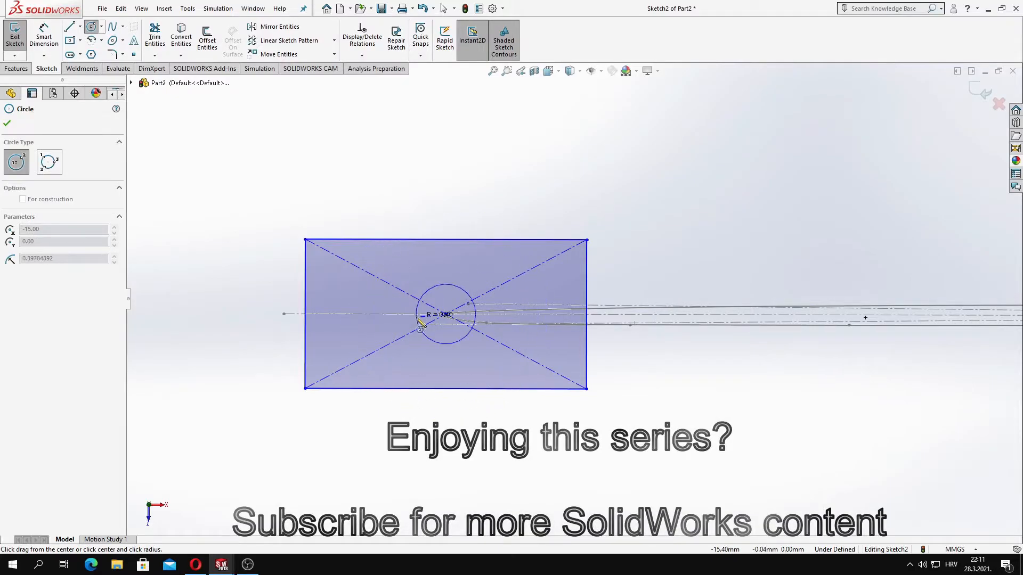
left_click(445, 389)
key("Escape")
Dimension the rectangle's width as 2.5 mm.
left_click(43, 36)
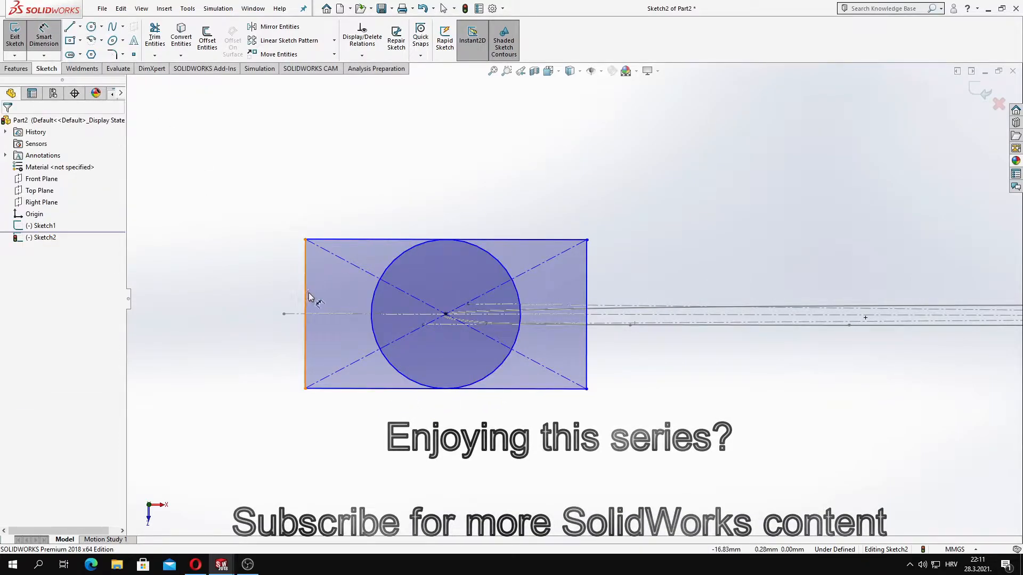
left_click(307, 292)
left_click(586, 290)
left_click(463, 184)
type("2.5")
key("Return")
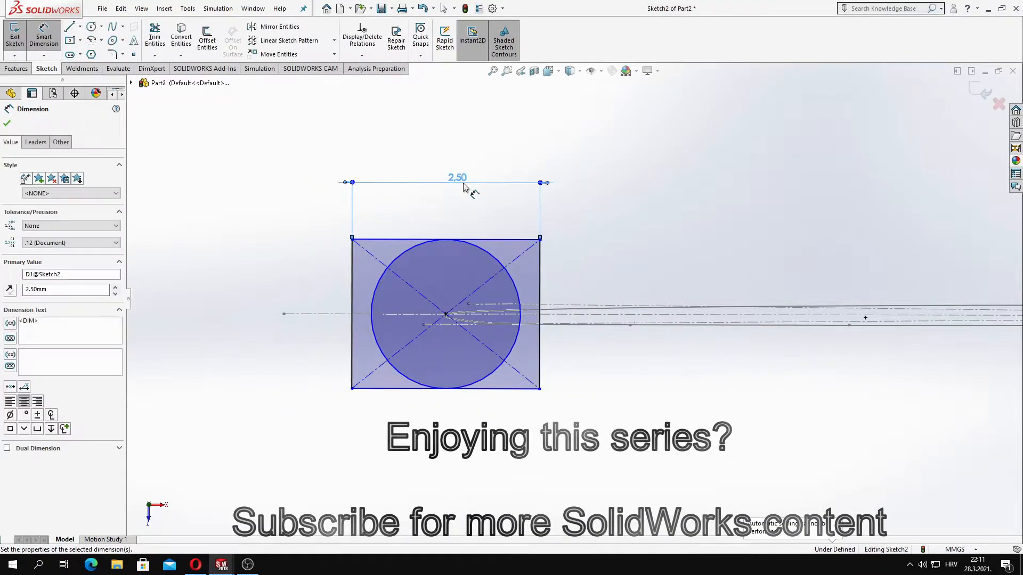
Dimension the rectangle's height as 2 mm.
left_click(486, 240)
left_click(487, 389)
left_click(220, 298)
type("2")
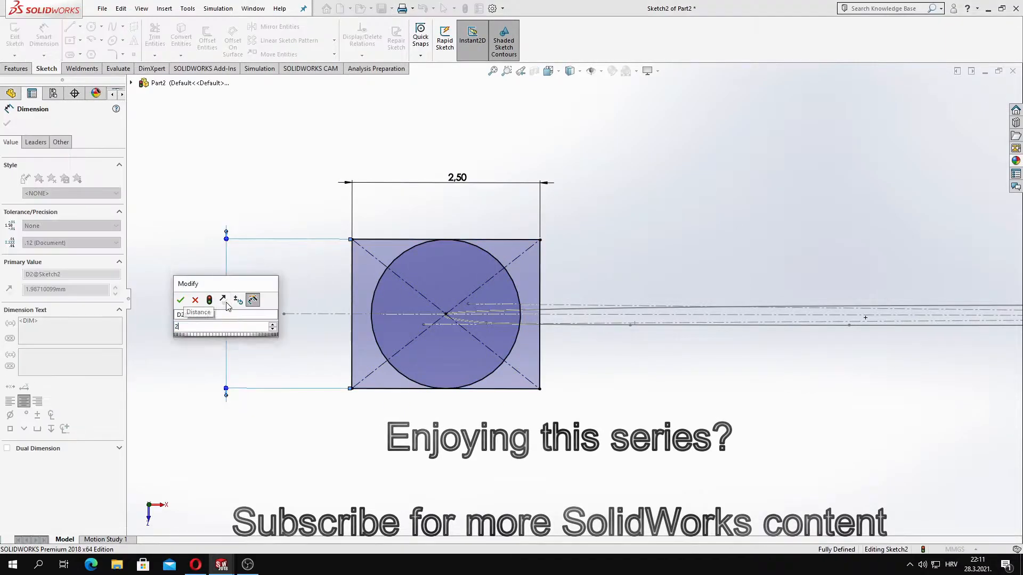
key("Return")
key("Escape")
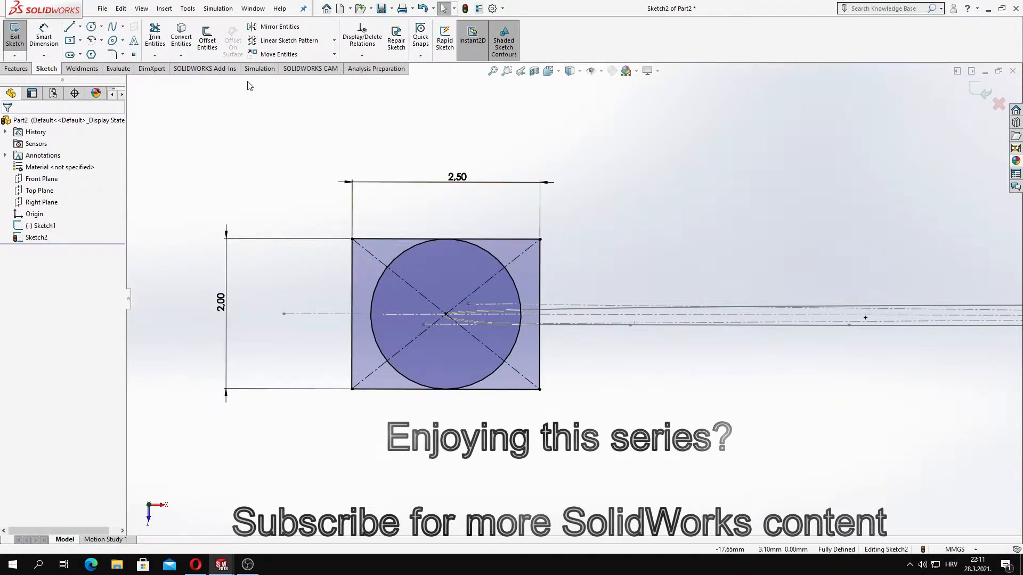
Trim the rectangle and circle to a profile with a half-round left end, and fillet its two right corners 0.5 mm.
left_click(155, 36)
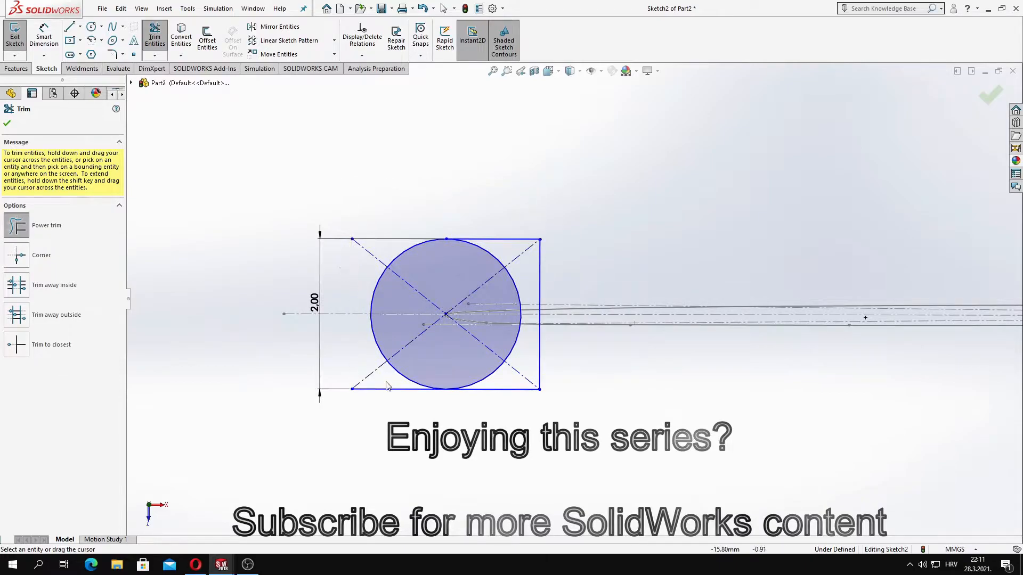
left_click_drag(496, 250, 521, 289)
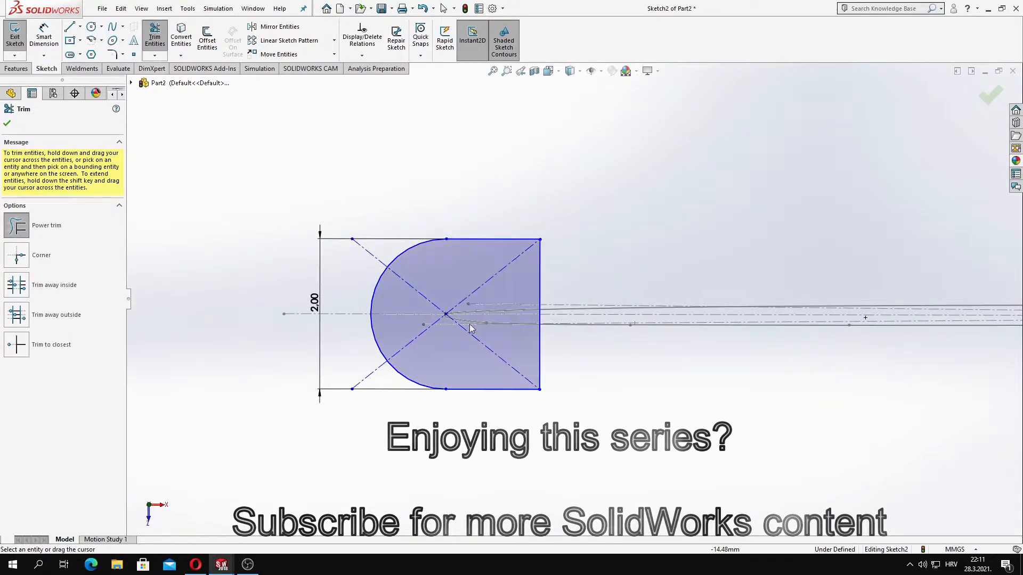
left_click(113, 53)
left_click(540, 240)
left_click(540, 389)
key("Return")
Exit the cross-section sketch on the Top plane.
scroll(536, 288, "down", 2)
scroll(535, 284, "up", 1)
mouse_move(535, 284)
middle_mouse_down()
mouse_move(529, 258)
mouse_move(566, 280)
mouse_move(556, 276)
mouse_move(592, 162)
middle_mouse_up()
scroll(529, 258, "up", 2)
scroll(559, 281, "up", 5)
scroll(592, 162, "up", 2)
left_click(980, 91)
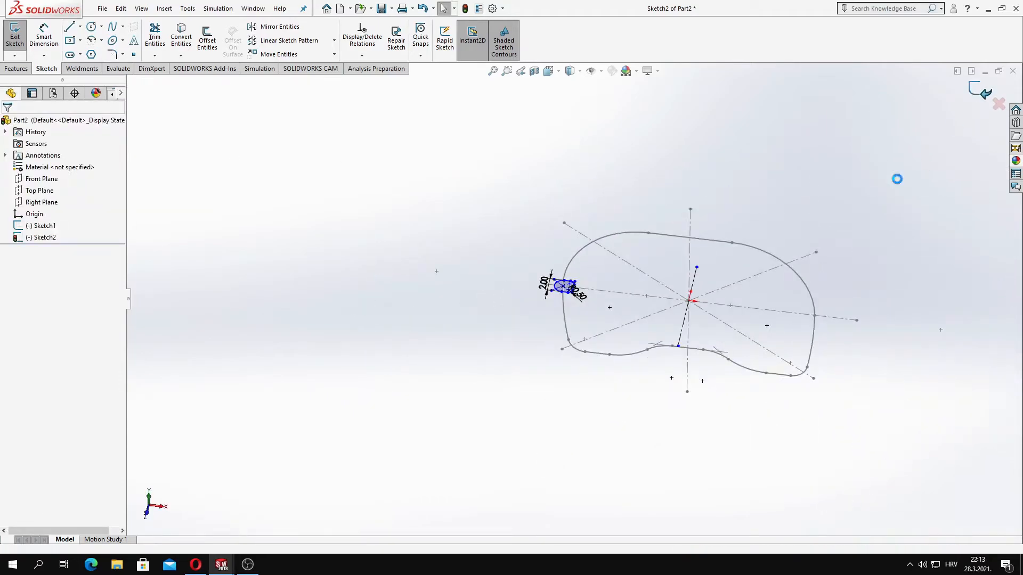
Sweep the half-round cross-section sketch along the closed outline sketch as a solid frame.
left_click(450, 230)
right_click(73, 182)
left_click(96, 198)
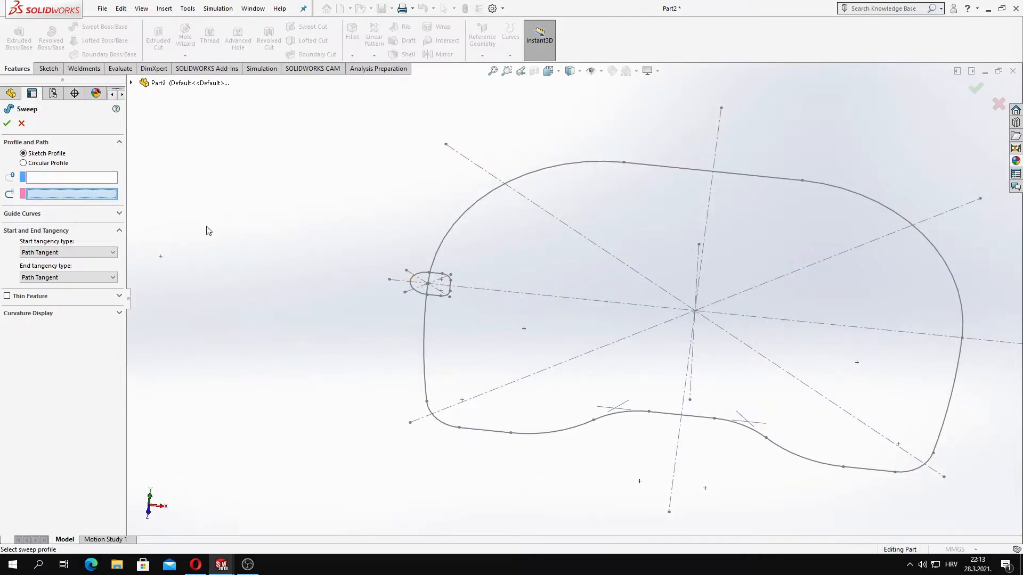
left_click(465, 216)
left_click(432, 294)
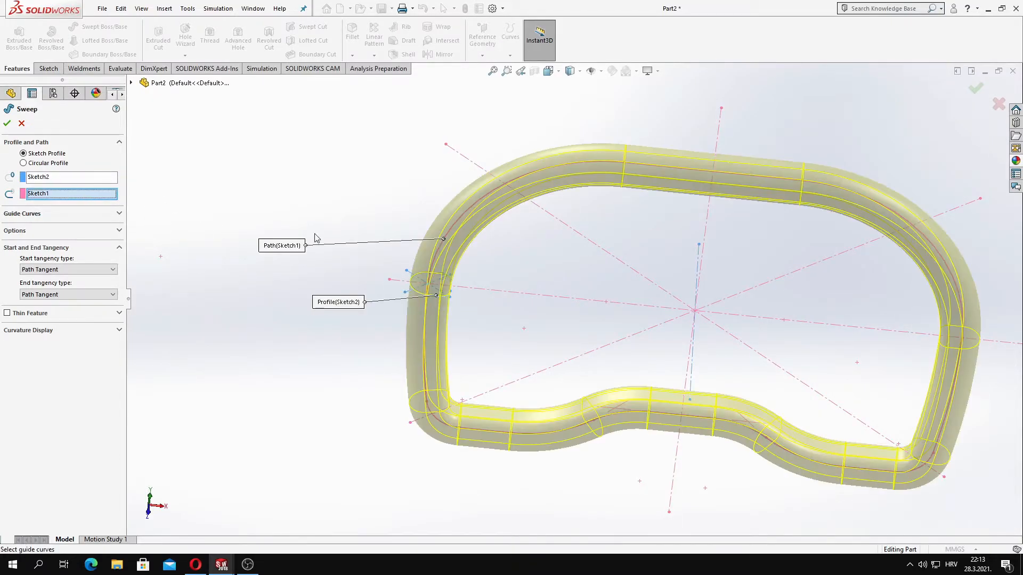
middle_click_drag(260, 228, 241, 230)
left_click(42, 231)
left_click(42, 288)
mouse_move(488, 317)
middle_mouse_down()
mouse_move(492, 273)
mouse_move(530, 308)
mouse_move(560, 310)
mouse_move(567, 335)
middle_mouse_up()
left_click(560, 310)
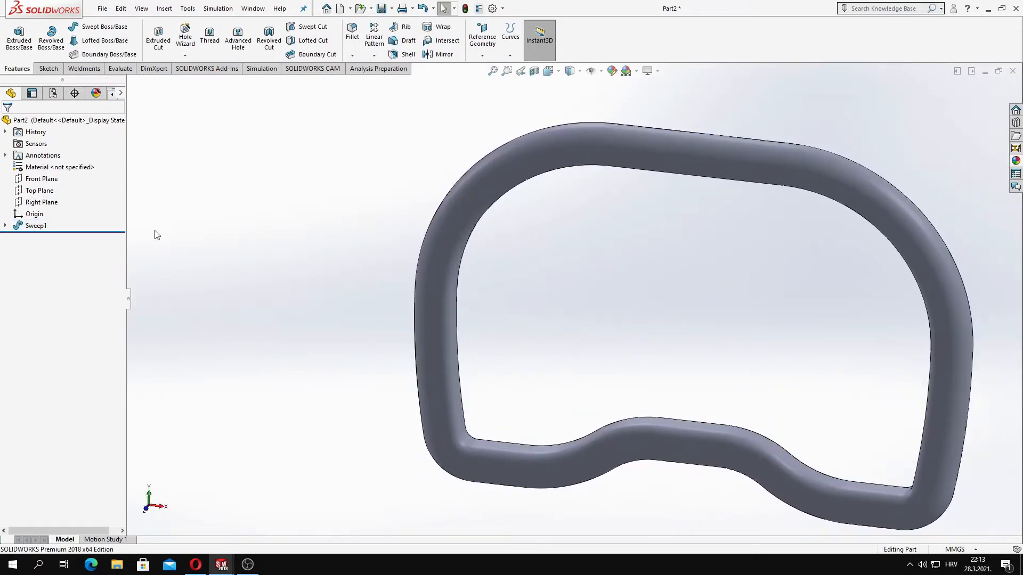
middle_click_drag(487, 214, 479, 246)
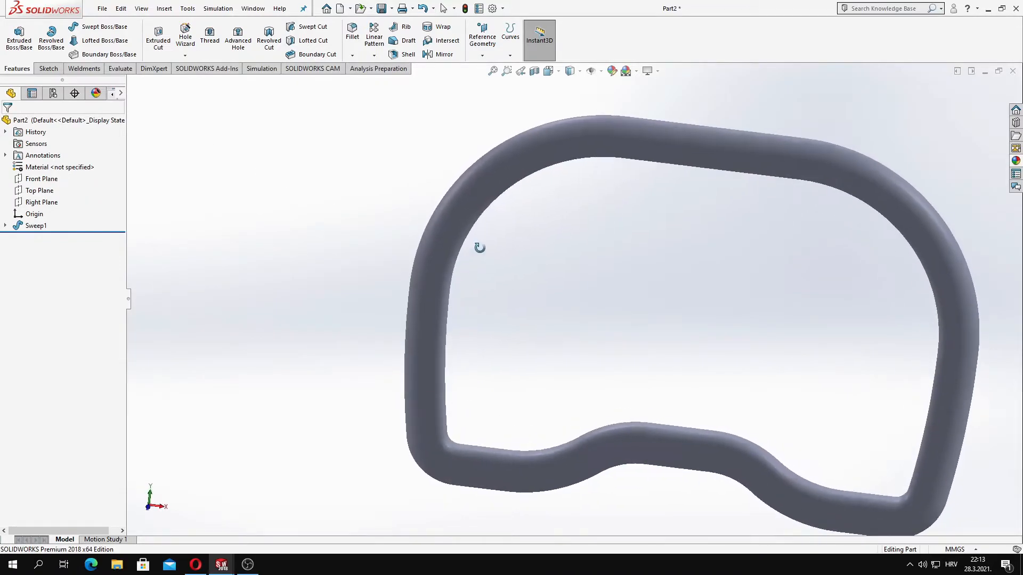
Show the frame sweep's cross-section sketch and path sketch in the model.
left_click(5, 226)
left_click(47, 238)
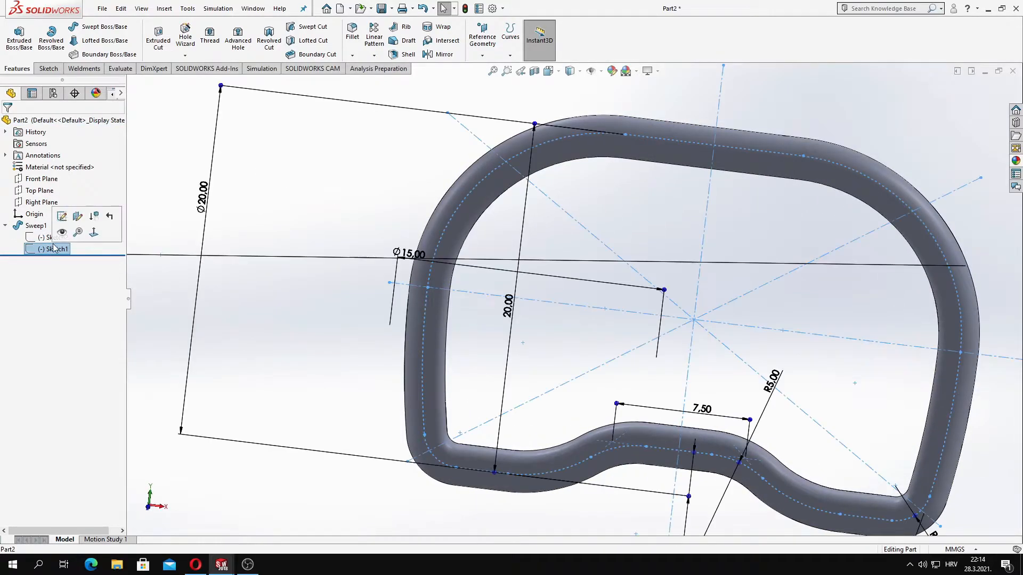
middle_click_drag(297, 267, 323, 284)
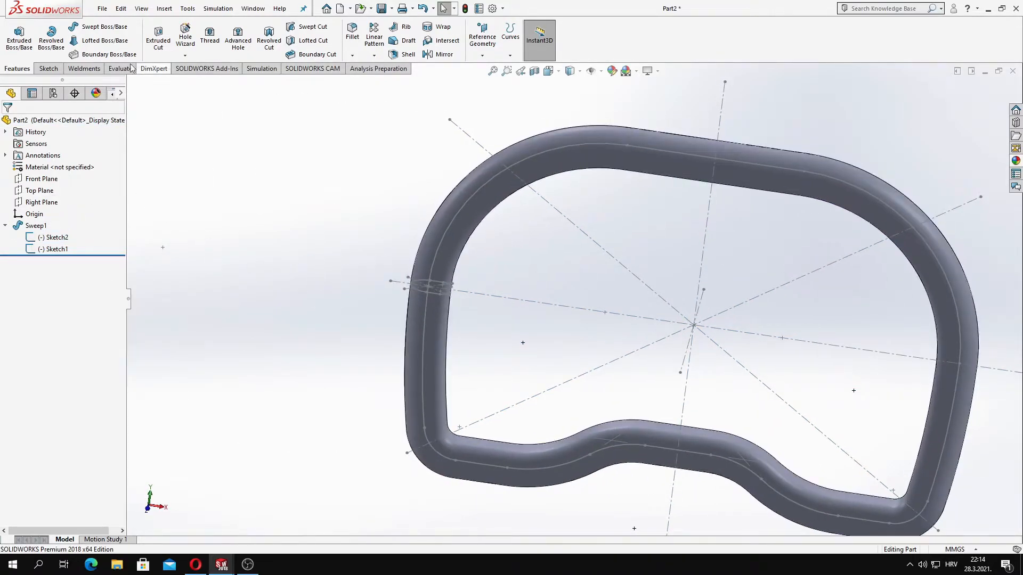
Start a sketch on the Front Plane and convert the frame path's upper-left arc and left side segment into it.
left_click(42, 179)
left_click(73, 163)
mouse_move(306, 219)
middle_mouse_down()
mouse_move(319, 249)
mouse_move(322, 173)
middle_mouse_up()
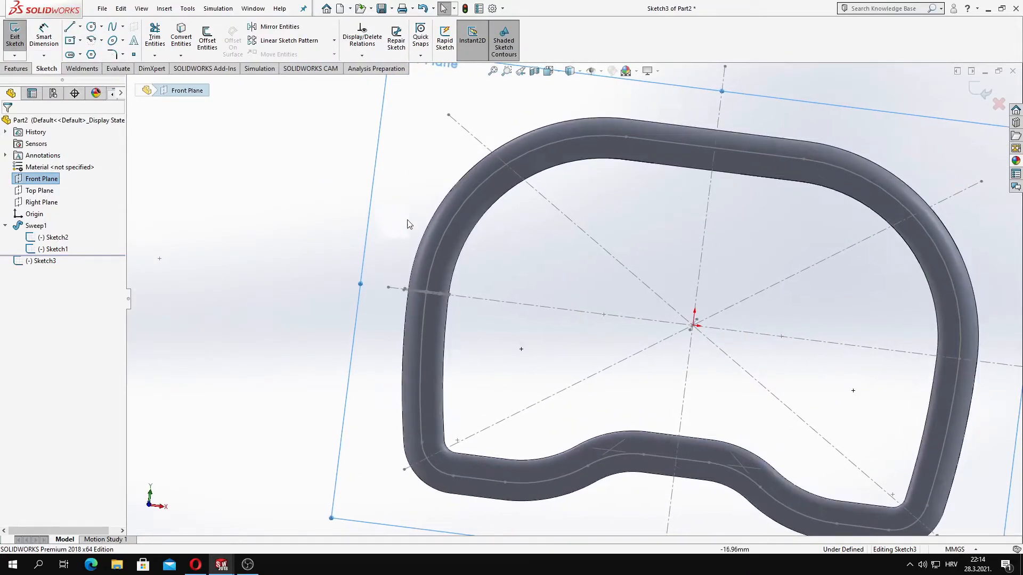
left_click(460, 207, "ctrl")
left_click(425, 322, "ctrl")
left_click(181, 35)
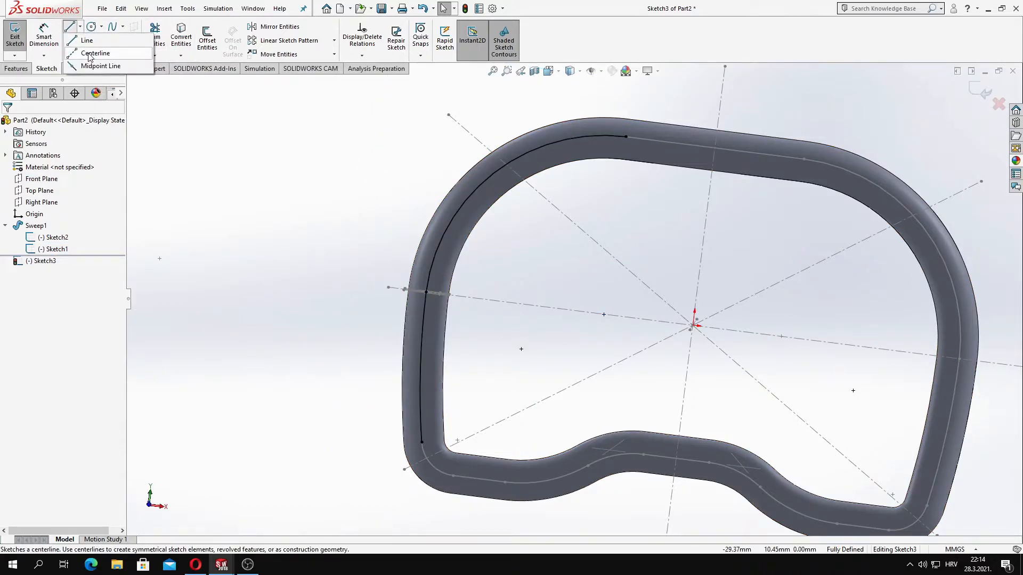
Draw a construction centerline from the upper-left diagonal's outer end to the origin, trim the converted arc beyond it, and exit the sketch.
left_click(89, 55)
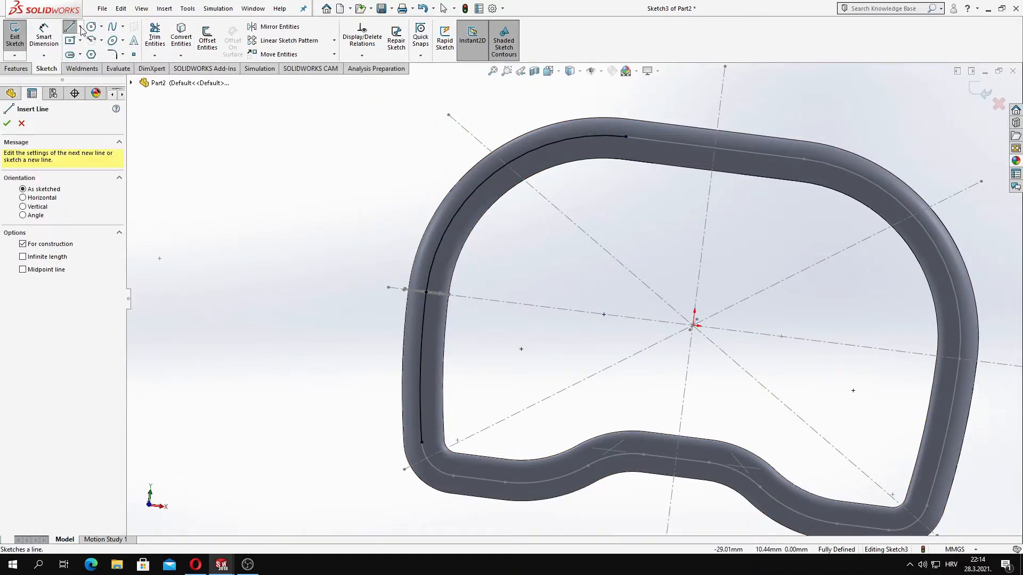
left_click(449, 114)
left_click(693, 325)
key("Escape")
left_click(154, 36)
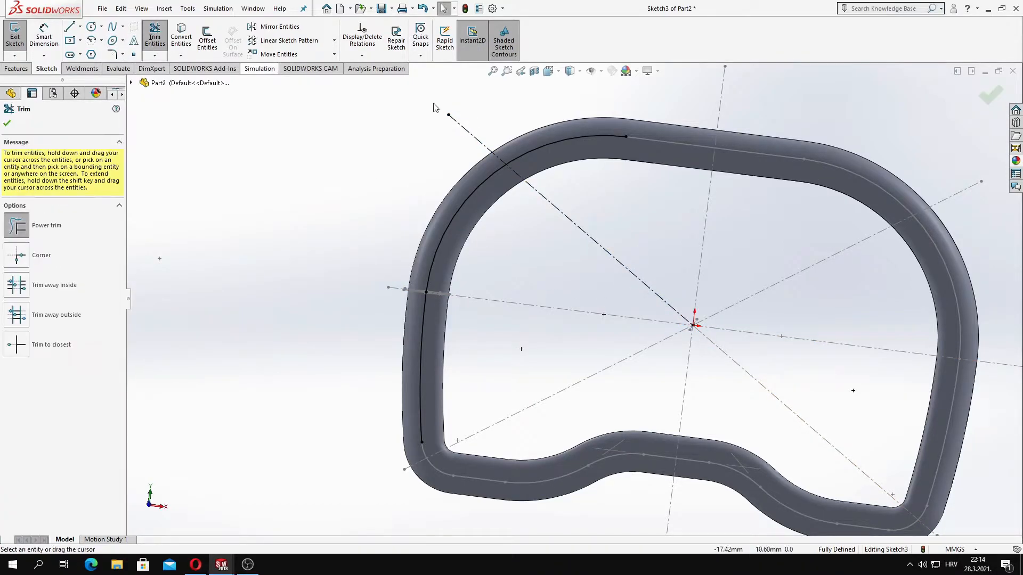
left_click(7, 125)
scroll(448, 292, "down", 3)
left_click(55, 238)
left_click(979, 90)
Create a sketch on the Top Plane containing the converted half-round cross-section of the frame sweep.
left_click(44, 190)
left_click(47, 178)
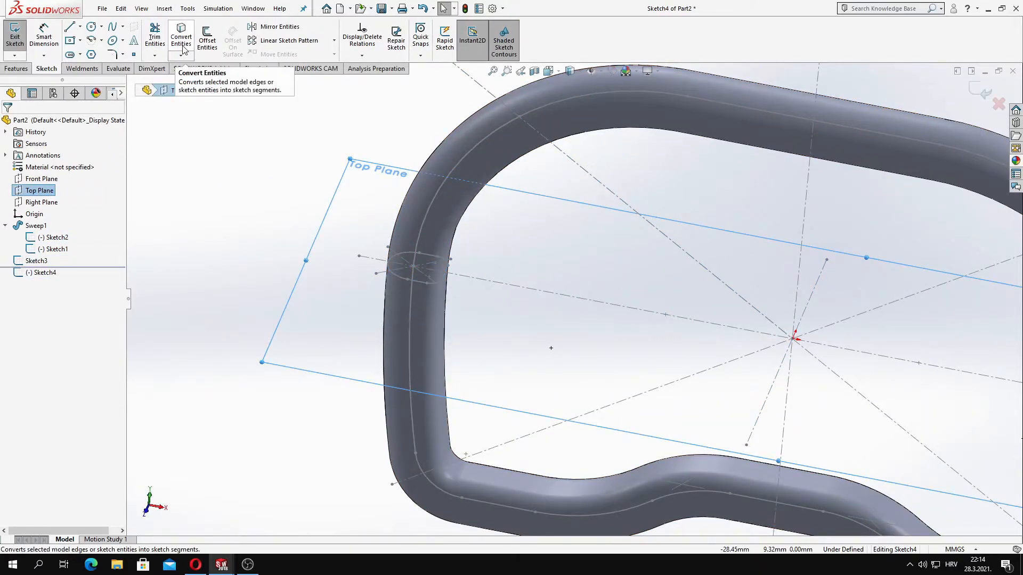
left_click(53, 237)
left_click(181, 38)
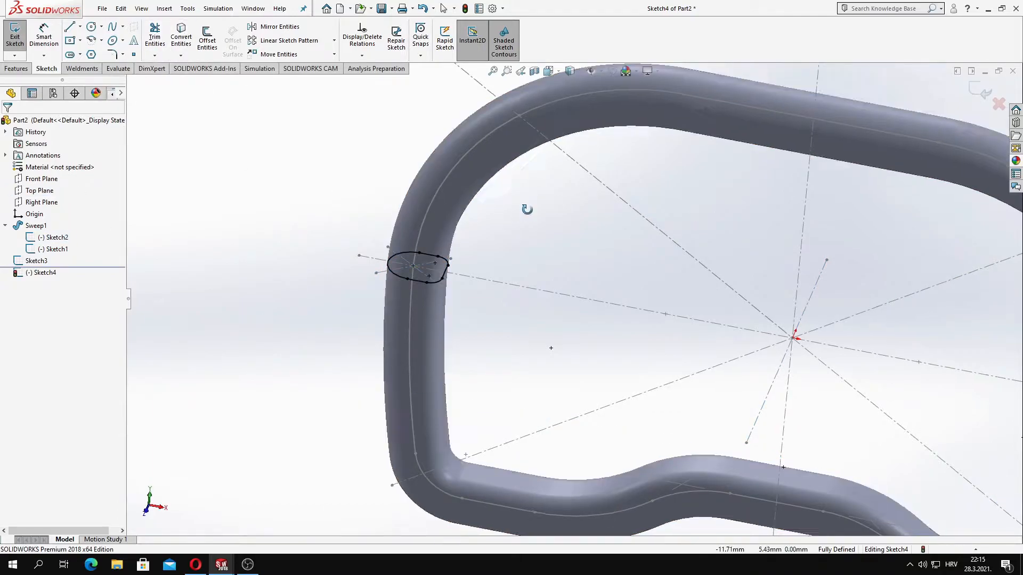
scroll(527, 216, "up", 2)
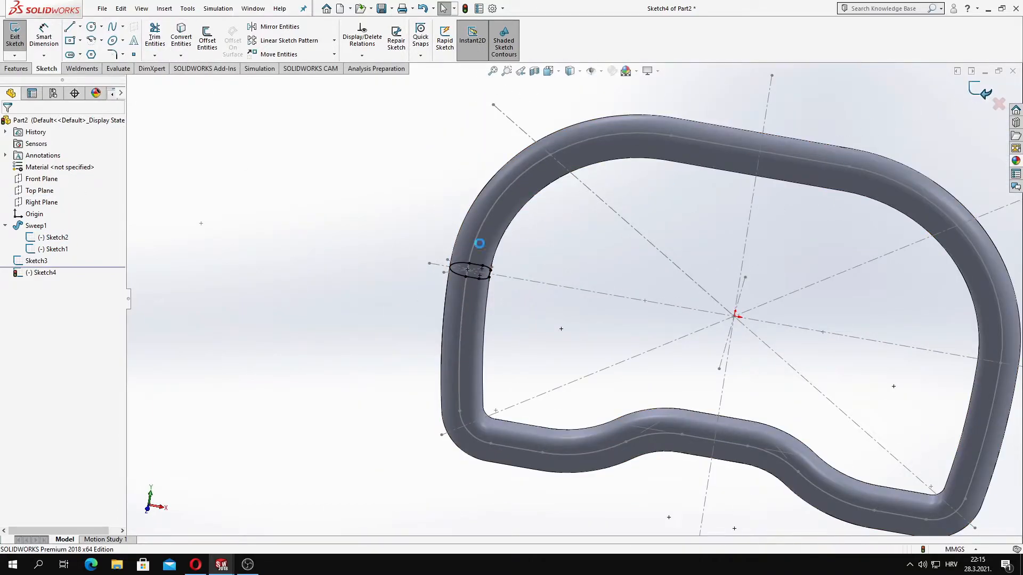
Start a Swept Boss/Base with the newly converted cross-section sketch as its profile.
left_click(102, 27)
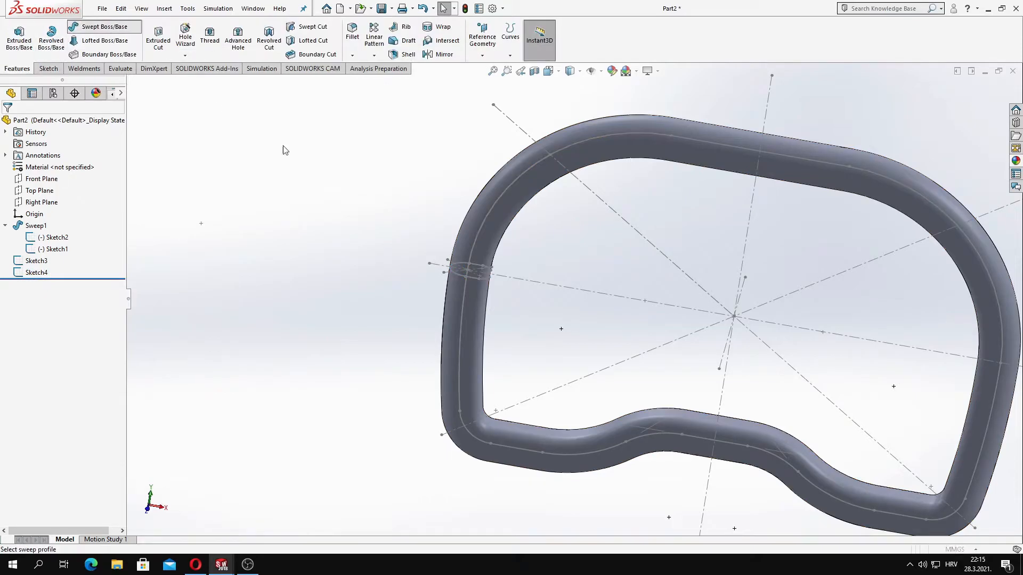
left_click(132, 83)
left_click(176, 213)
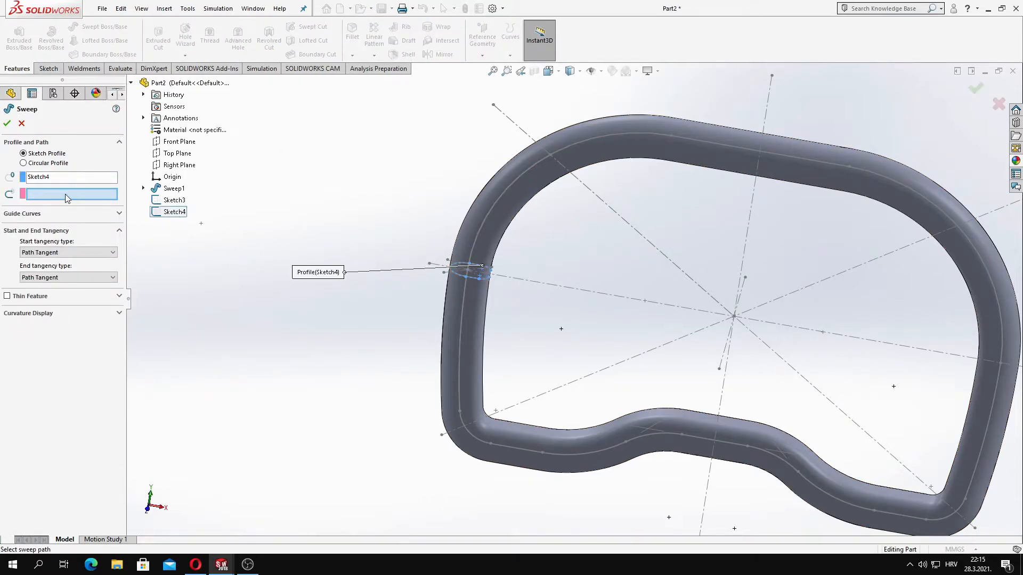
Hide the original frame sweep's cross-section and path sketches.
left_click(143, 188)
right_click(190, 212)
left_click(197, 194)
left_click(131, 83)
right_click(181, 200)
left_click(189, 183)
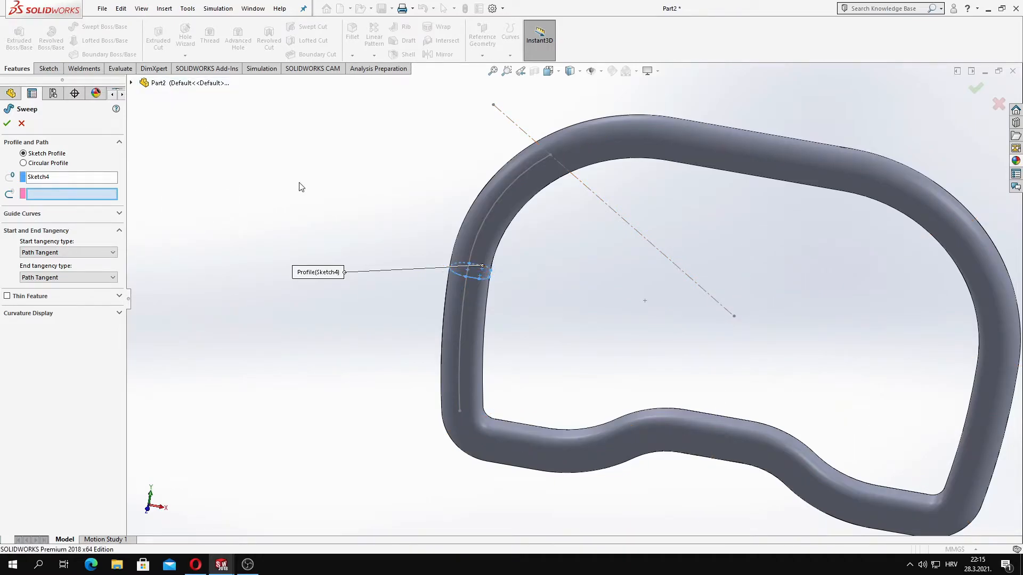
Use the trimmed left-side curve as the sweep path and make it a one-direction thin feature 0.25 mm thick.
left_click(507, 190)
left_click(7, 247)
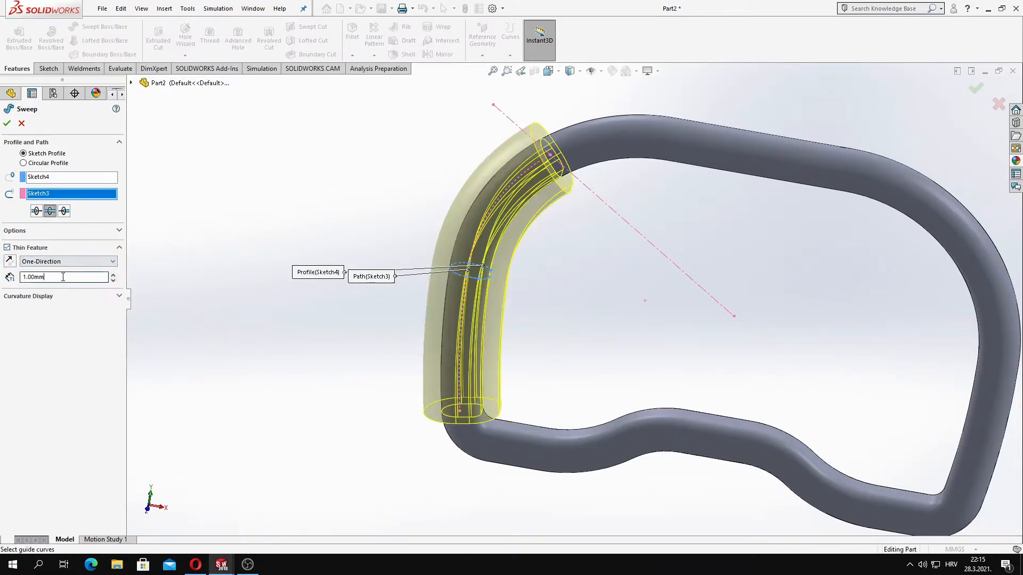
type("0,25")
key("Return")
Finish the thin sweep on the frame's left side as a separate body, without merging it into the frame.
middle_click_drag(369, 215, 389, 196)
left_click(57, 231)
left_click(56, 291)
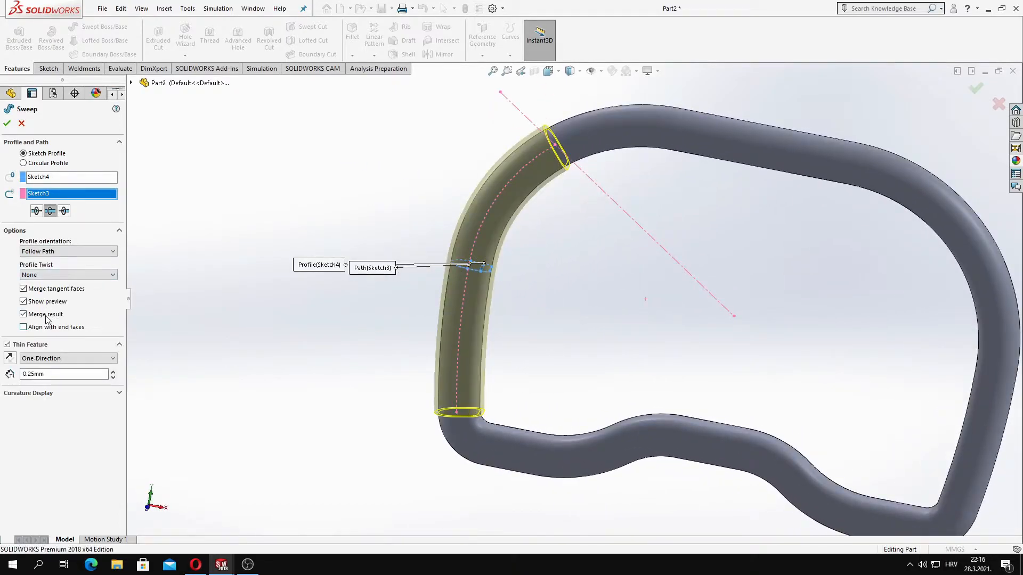
key("Return")
middle_click_drag(438, 288, 545, 290)
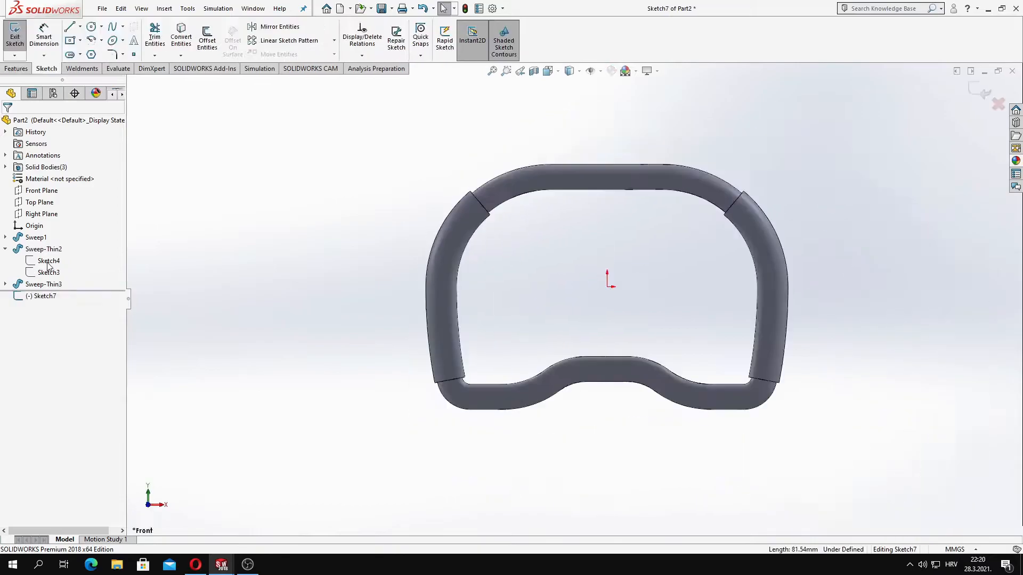
left_click(207, 37)
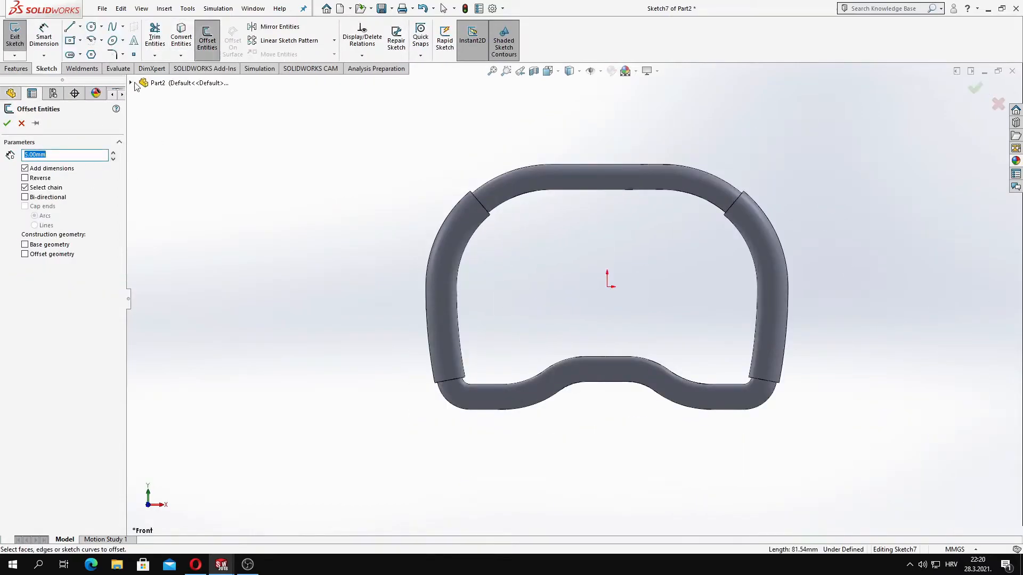
left_click(143, 200)
left_click(192, 223)
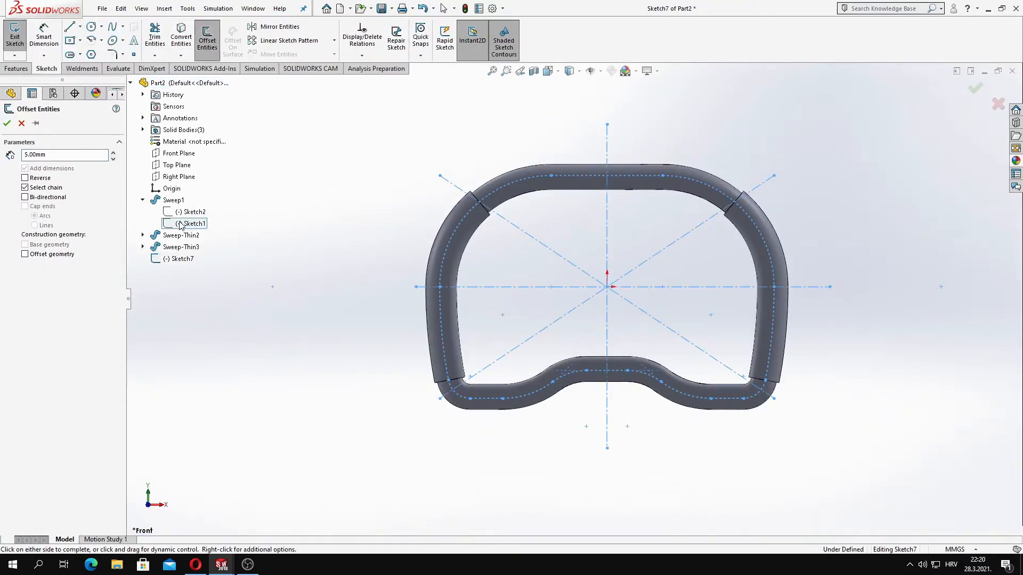
left_click(336, 221)
Offset the frame's closed path sketch inward by 4.5 mm in the new front sketch.
left_click(207, 37)
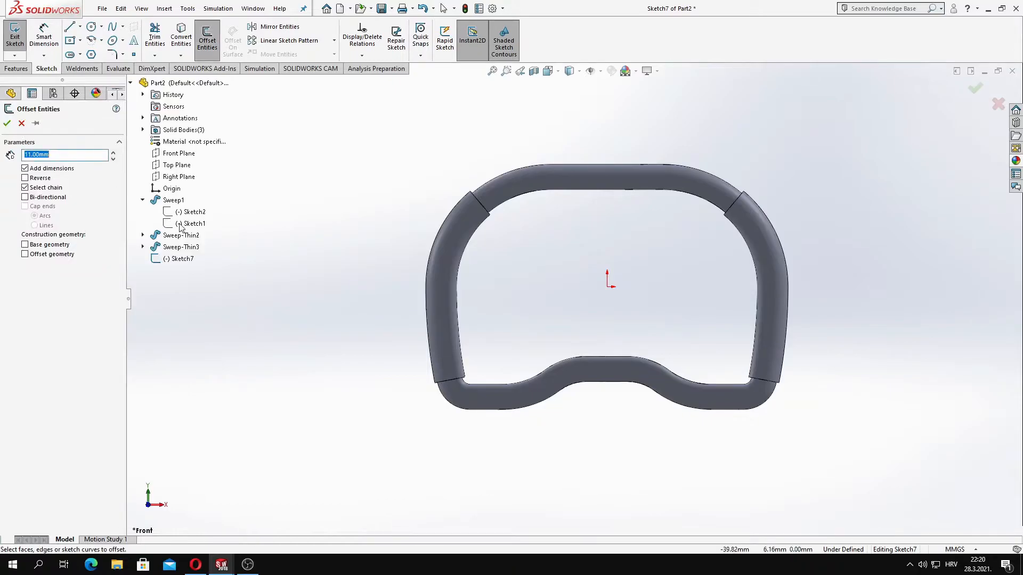
key("Return")
left_click(41, 178)
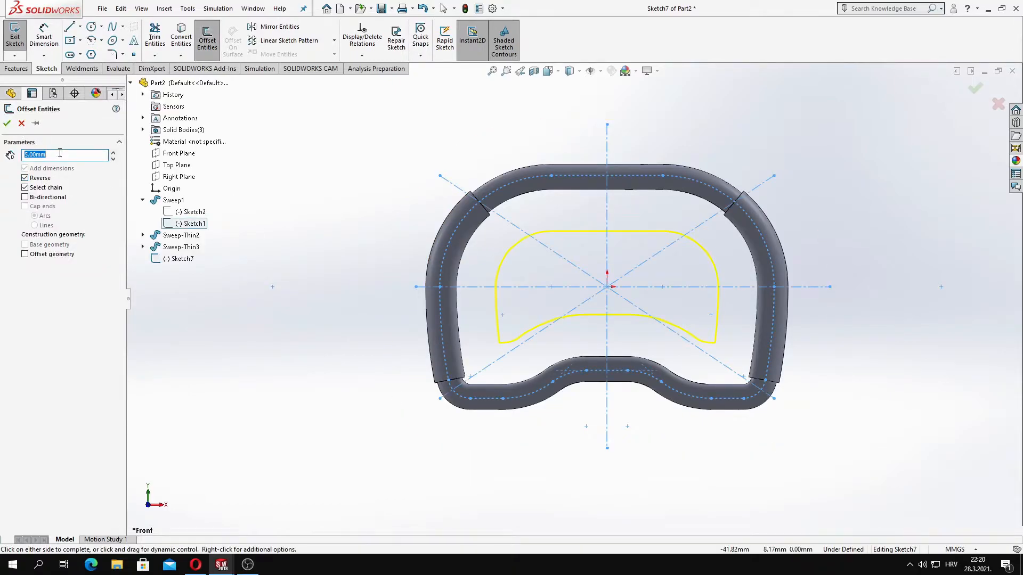
left_click(7, 124)
Convert the inner edges of the left and right thin sleeves into the sketch.
scroll(567, 292, "down", 3)
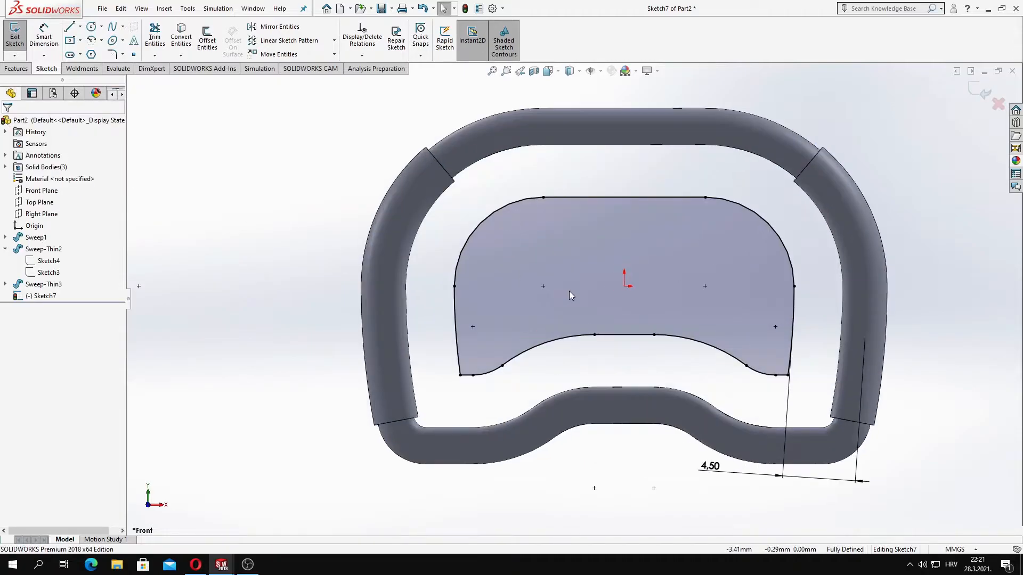
scroll(566, 297, "down", 2)
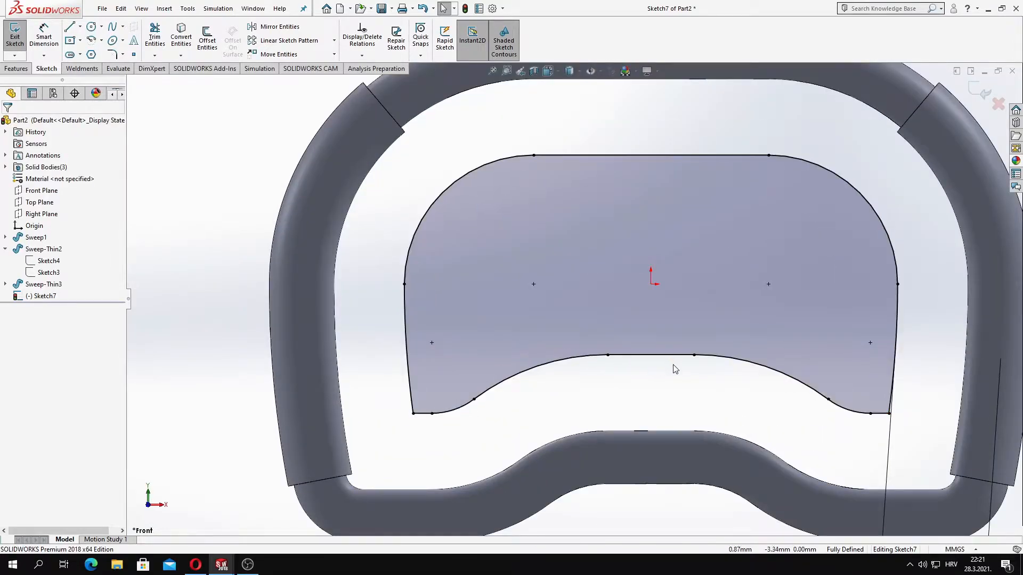
scroll(567, 378, "up", 3)
scroll(663, 226, "down", 2)
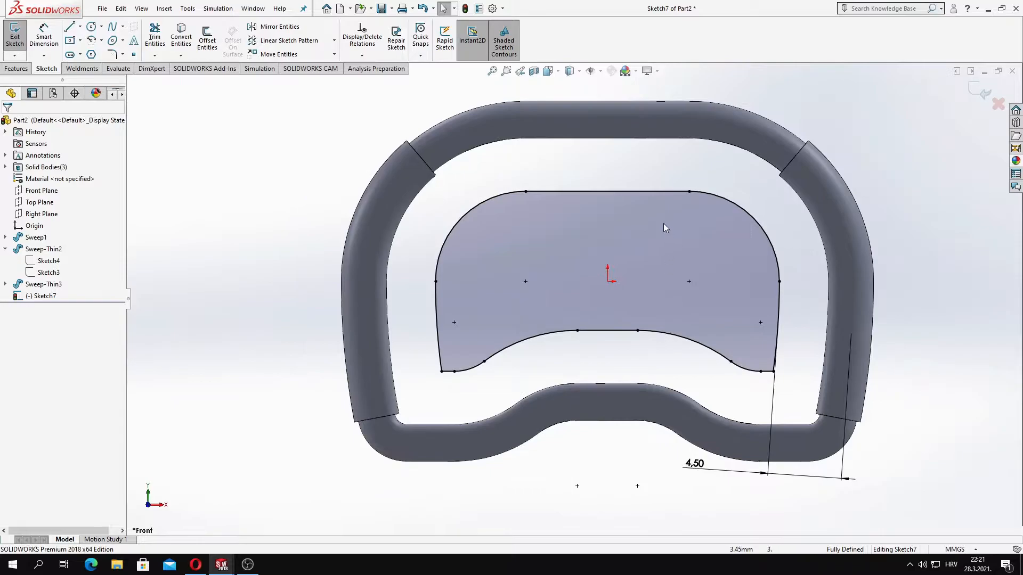
left_click(70, 26)
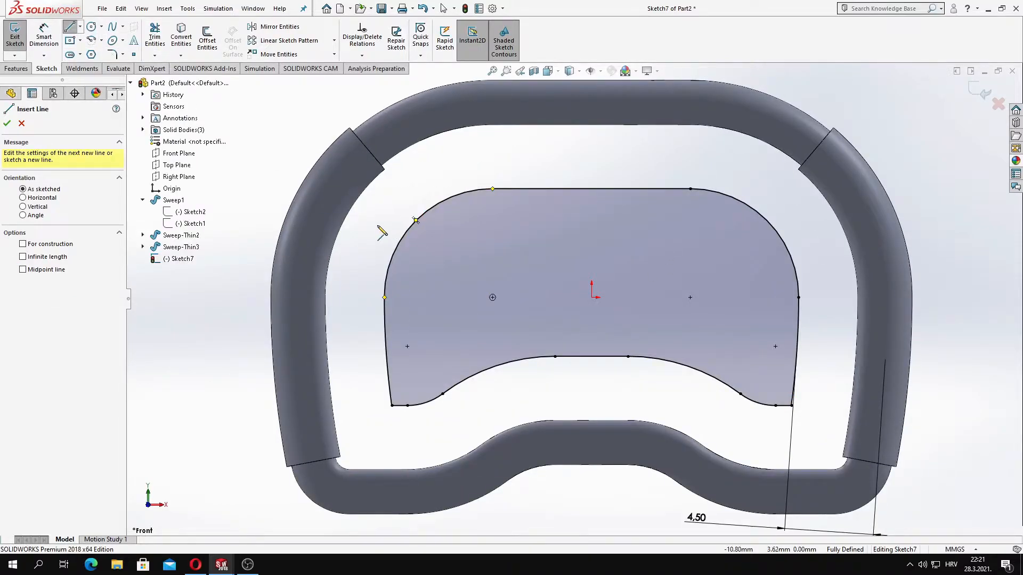
key("Escape")
left_click(354, 207)
left_click(835, 213, "ctrl")
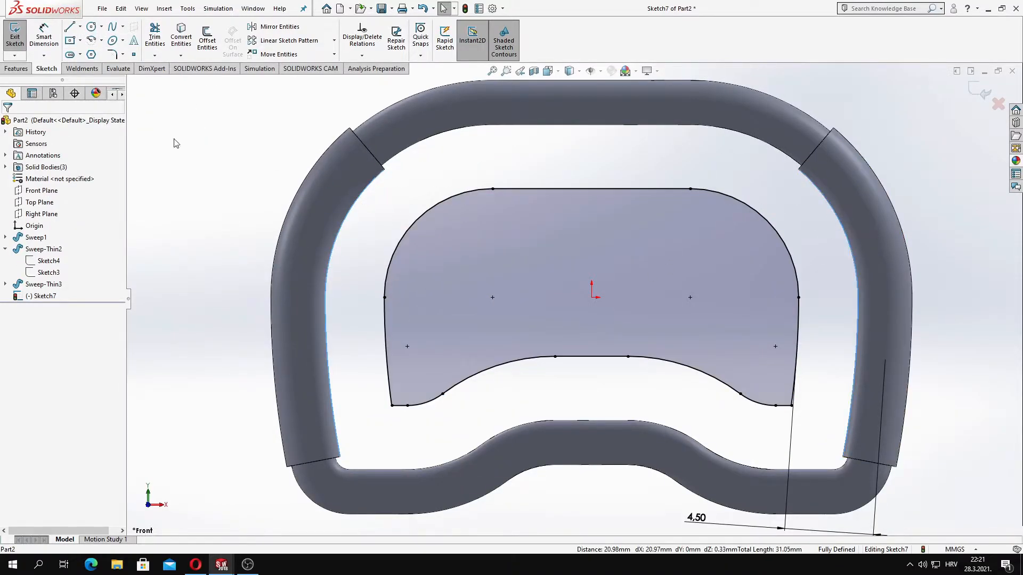
left_click(179, 36)
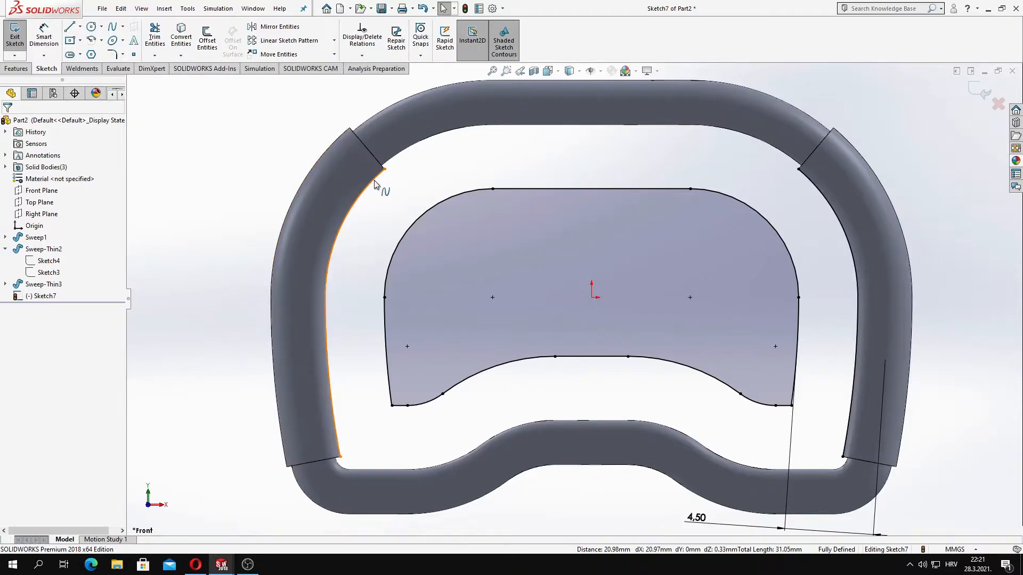
Draw two lines, about 3 mm long, from the inner profile's upper-left arc to the left sleeve's inner edge.
left_click(375, 184)
left_click(386, 205)
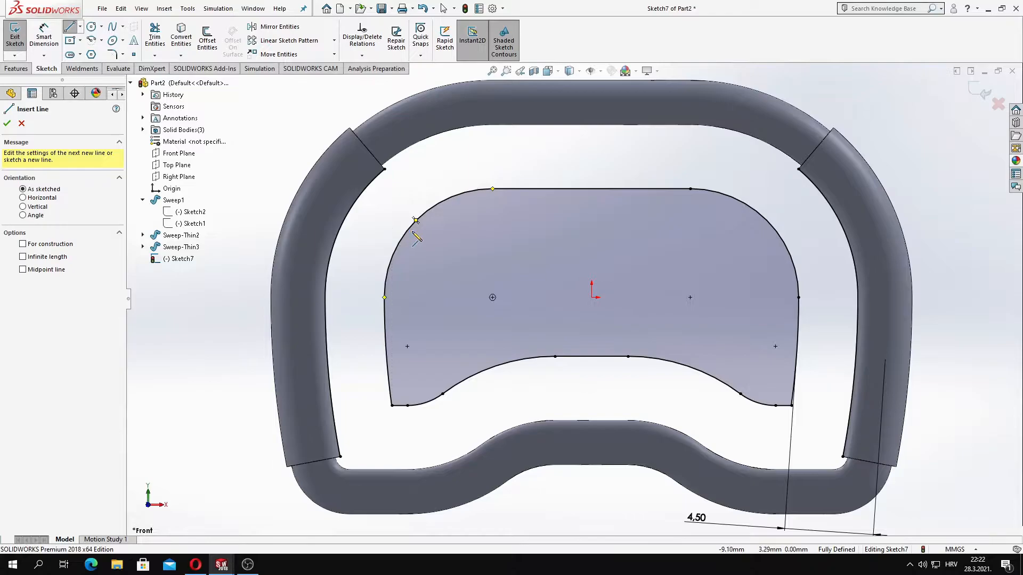
left_click(410, 228)
left_click(365, 188)
key("Escape")
key("l")
left_click(384, 296)
key("Escape")
left_click(70, 26)
left_click(402, 236)
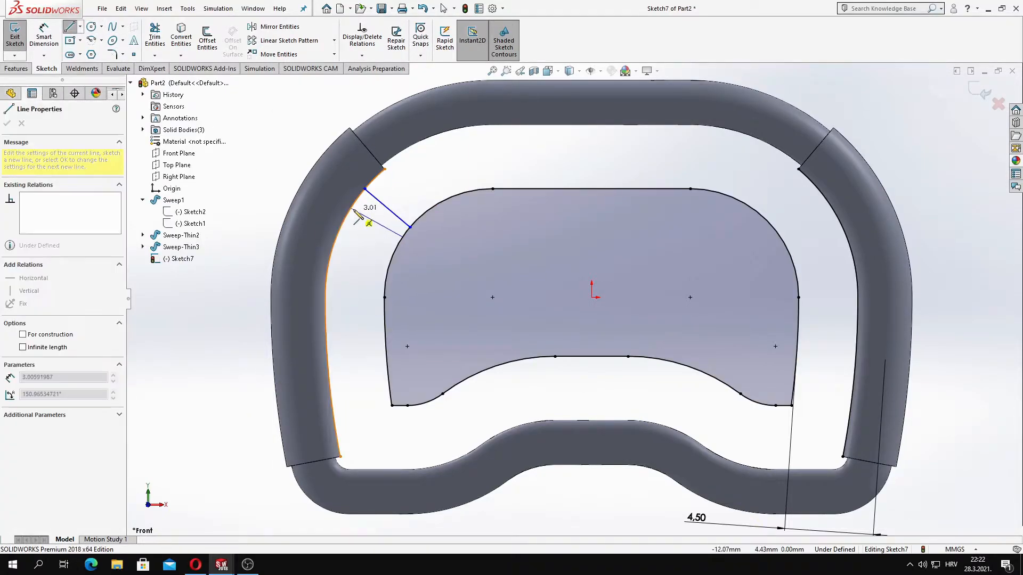
left_click_drag(353, 211, 355, 201)
key("Escape")
Make the two short connecting lines parallel.
scroll(332, 198, "down", 5)
left_click(442, 247)
left_click(470, 223, "ctrl")
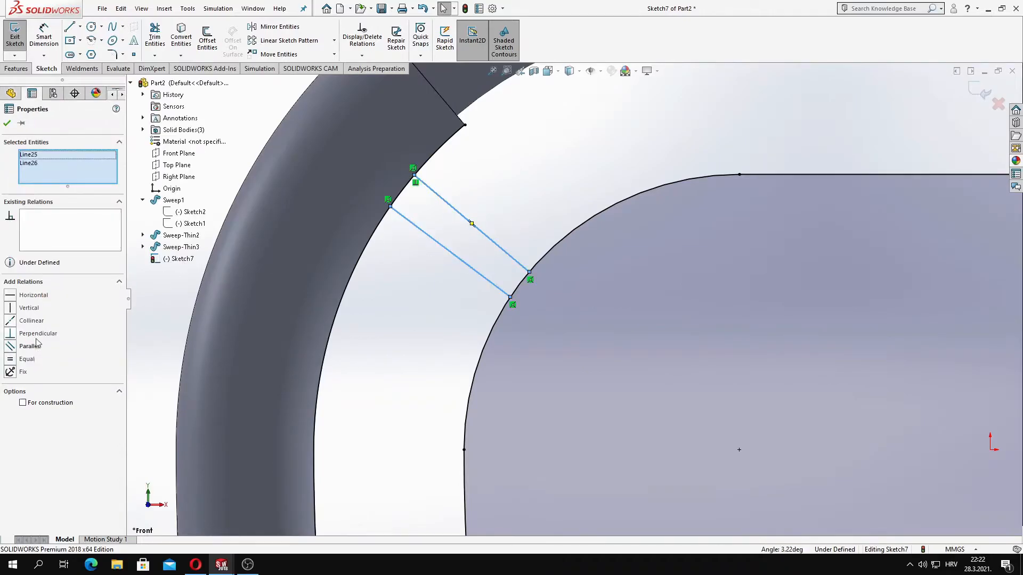
left_click(37, 341)
Dimension the spacing between the two parallel connecting lines as 1.5 mm.
left_click(44, 37)
left_click(486, 236)
left_click(487, 236)
left_click(497, 186)
type("1")
key("Return")
scroll(498, 196, "up", 3)
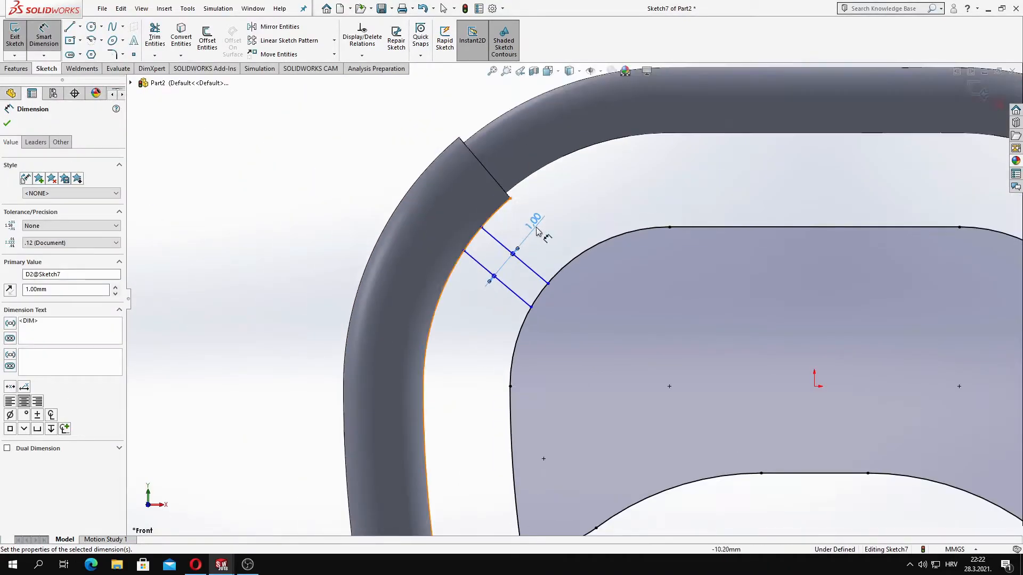
scroll(535, 234, "up", 2)
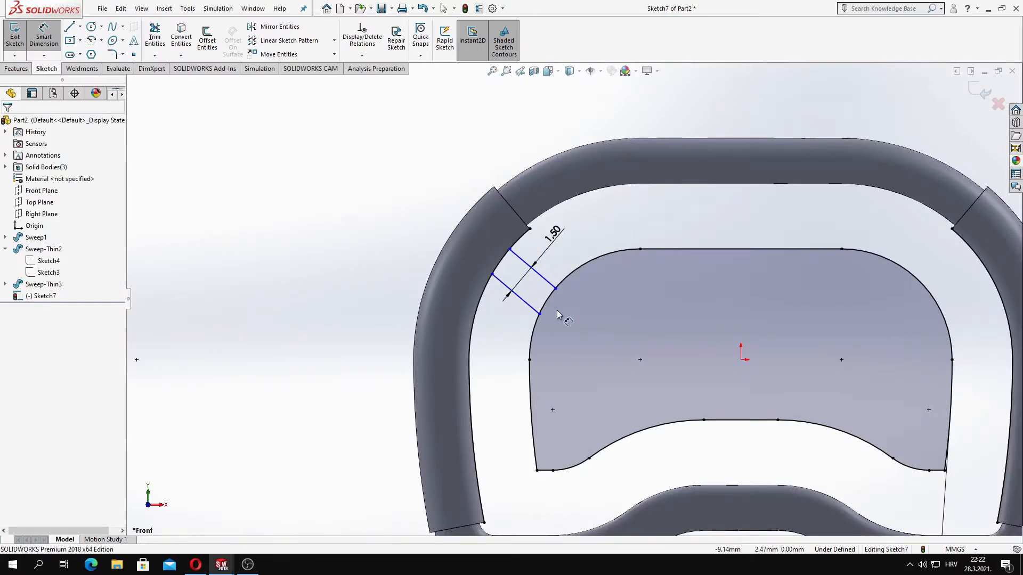
Set the inner profile's offset distance from the frame path to 5 mm.
scroll(560, 315, "up", 2)
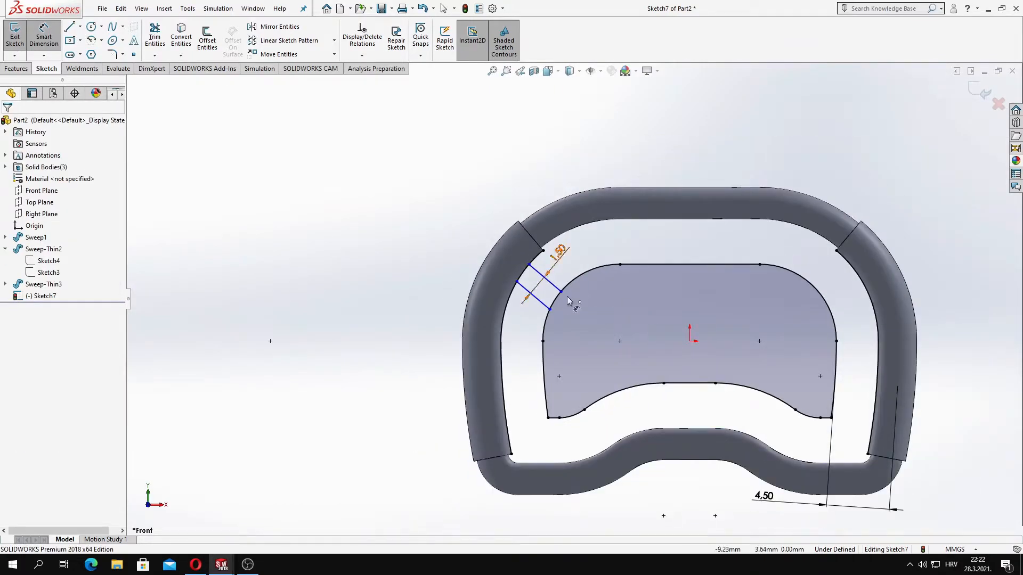
double_click(764, 498)
type("5")
key("Return")
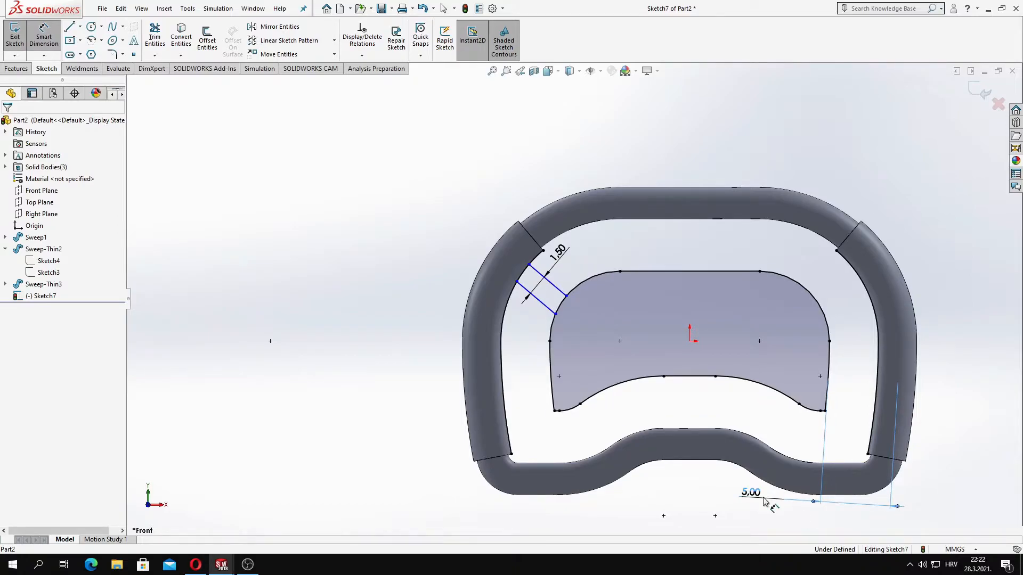
scroll(563, 304, "down", 2)
scroll(562, 304, "up", 2)
key("Escape")
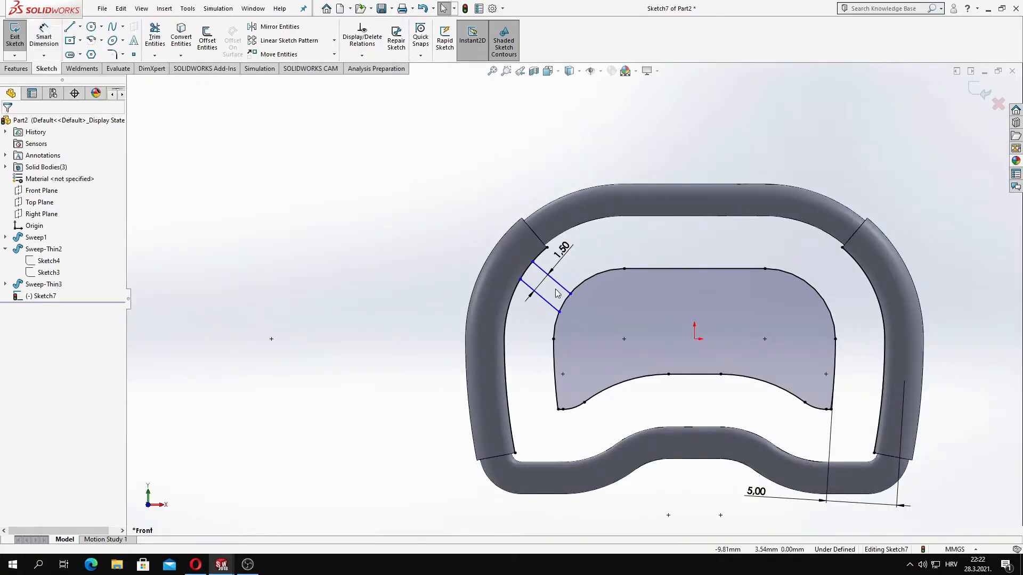
Fillet the two lower outer corners of the inner profile with a 0.25 mm radius.
left_click(70, 27)
scroll(592, 474, "down", 5)
key("Escape")
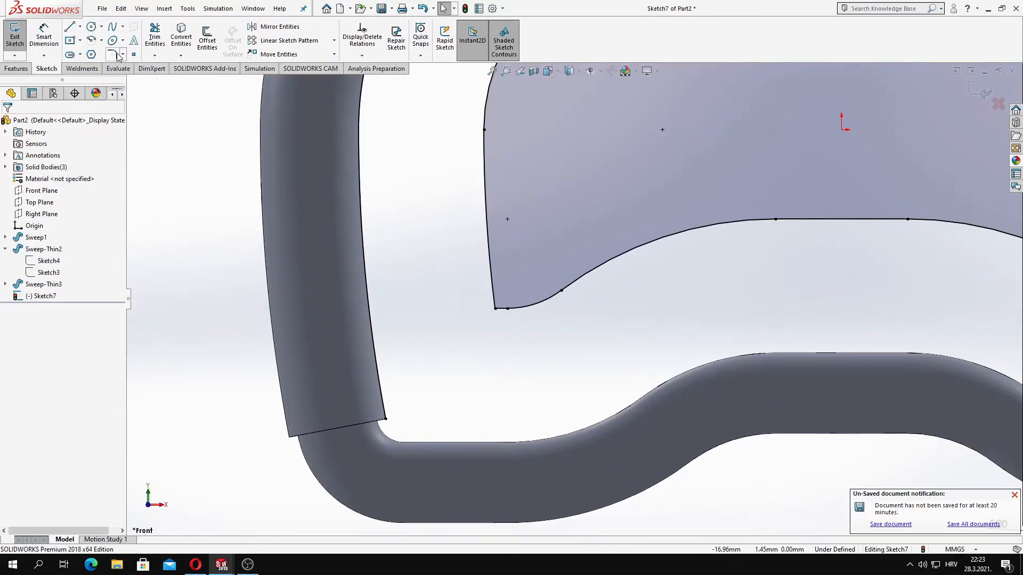
left_click(112, 54)
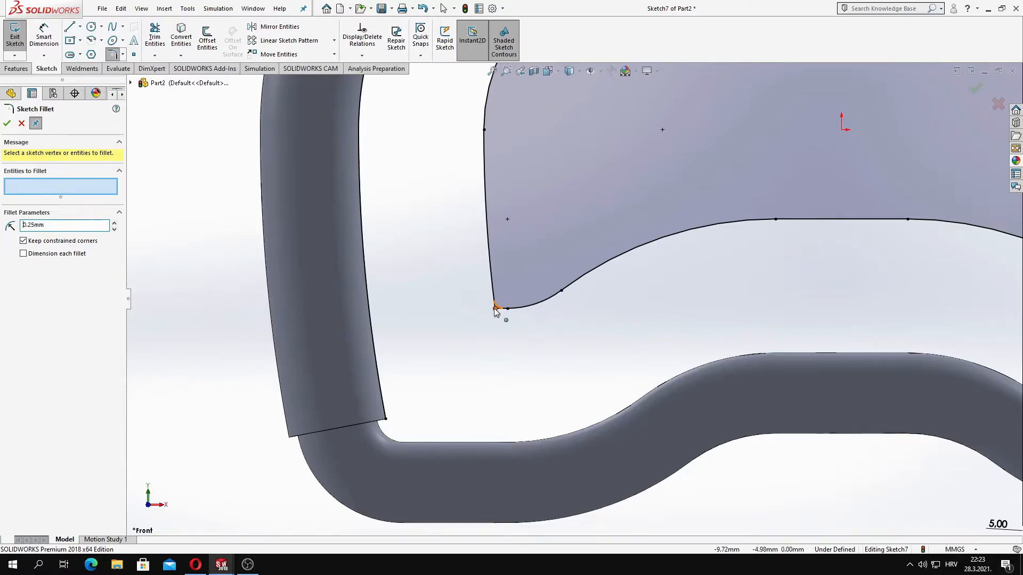
left_click(495, 309)
scroll(575, 300, "up", 5)
scroll(831, 308, "down", 5)
left_click(658, 283)
scroll(573, 296, "up", 3)
left_click(7, 123)
Draw two lines, about 3.5 mm long, from the inner profile's lower-left side to the left sleeve's inner edge.
scroll(225, 205, "down", 3)
key("Escape")
key("l")
left_click(294, 275)
left_click(194, 355)
key("Escape")
key("Escape")
key("l")
left_click(297, 299)
left_click(189, 315)
key("Escape")
scroll(228, 331, "up", 3)
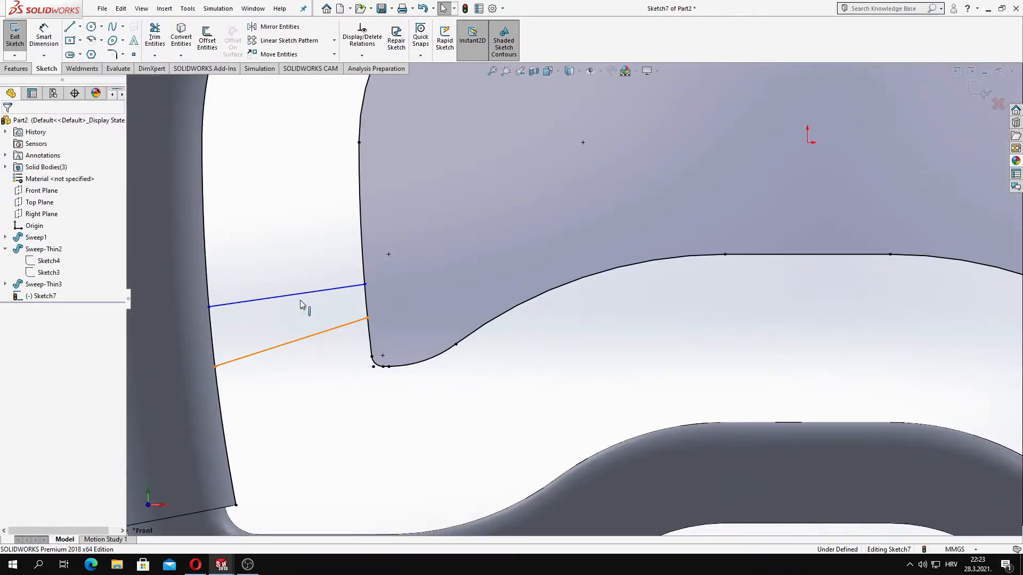
Make the two lower connecting lines parallel and dimension their spacing as 1.5 mm.
left_click(303, 338)
left_click(303, 293, "ctrl")
left_click(29, 347)
left_click(49, 43)
left_click(306, 337)
left_click(299, 304)
scroll(299, 304, "down", 4)
left_click(462, 363)
type("1.5")
key("Return")
key("Escape")
Move the sleeve end of the lower pair's bottom line along the sleeve edge to steepen the pair.
mouse_move(463, 328)
left_mouse_down()
mouse_move(461, 317)
mouse_move(455, 337)
left_mouse_up()
scroll(569, 206, "up", 2)
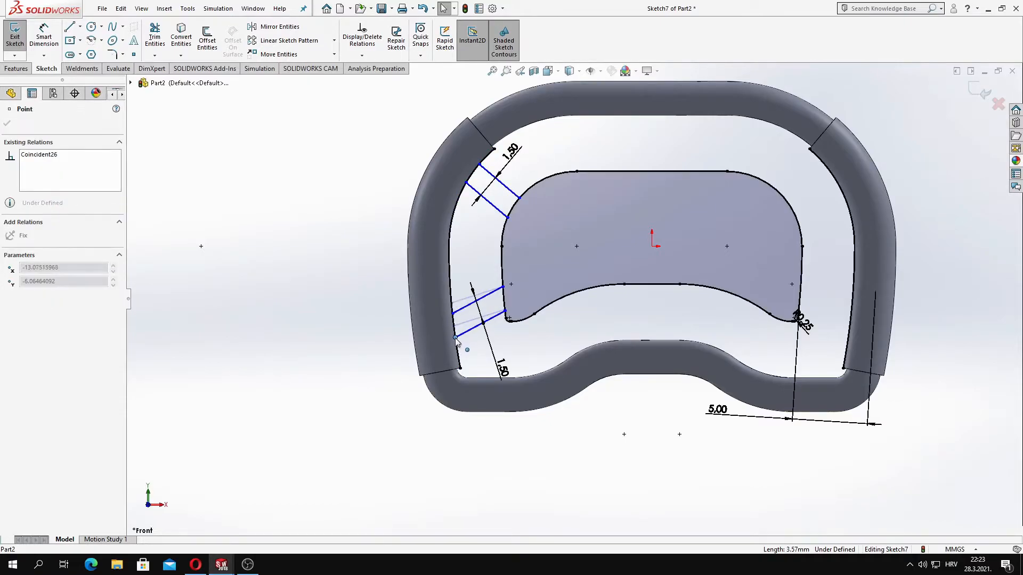
key("Escape")
Dimension the horizontal distance from the origin to the upper pair's outermost sleeve endpoint as 11.25 mm.
scroll(570, 240, "down", 3)
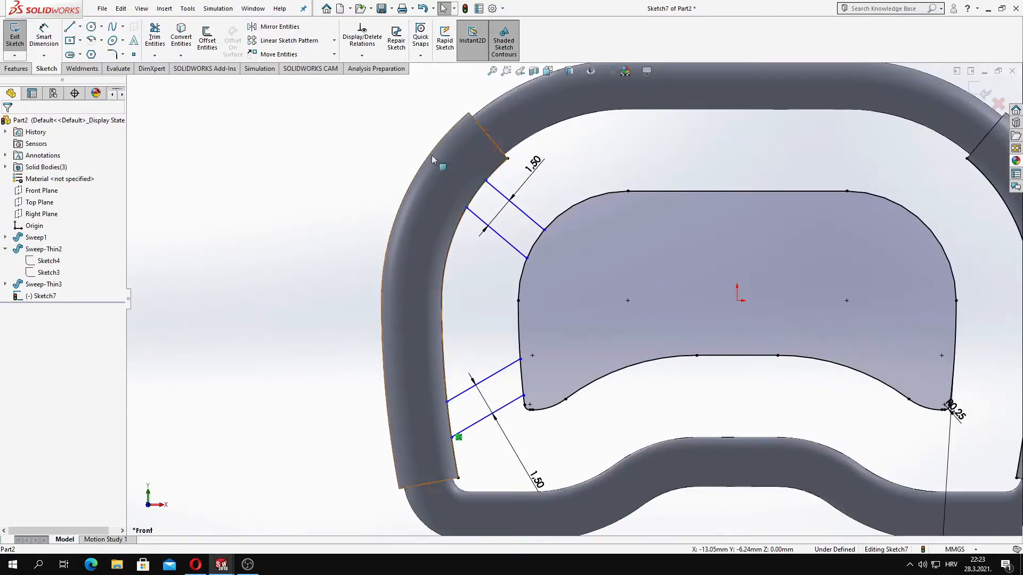
key("d")
left_click(486, 181)
left_click(737, 300)
scroll(569, 136, "up", 2)
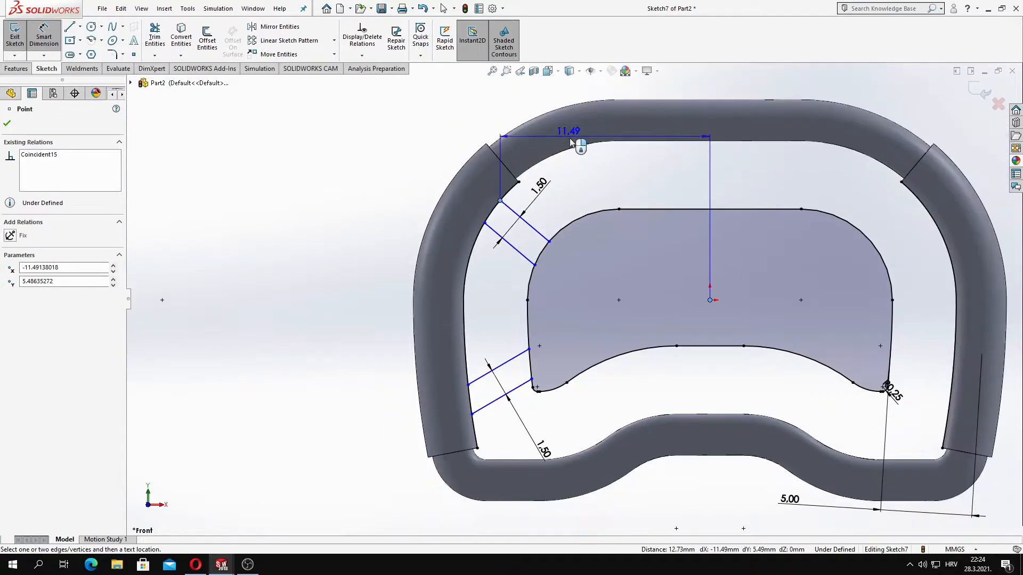
left_click(572, 141)
type("11.49138018mm")
key("Return")
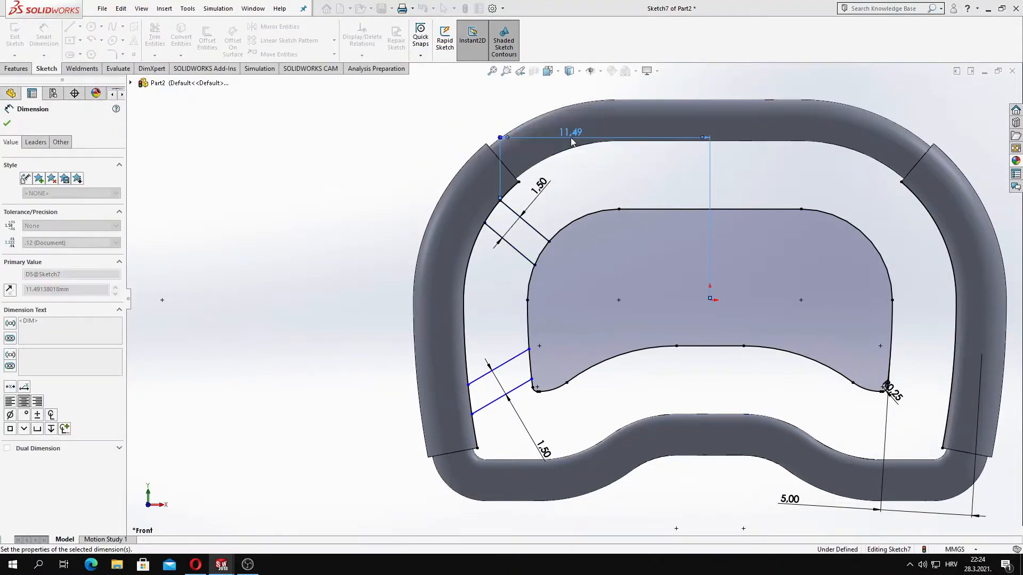
key("Return")
key("Return")
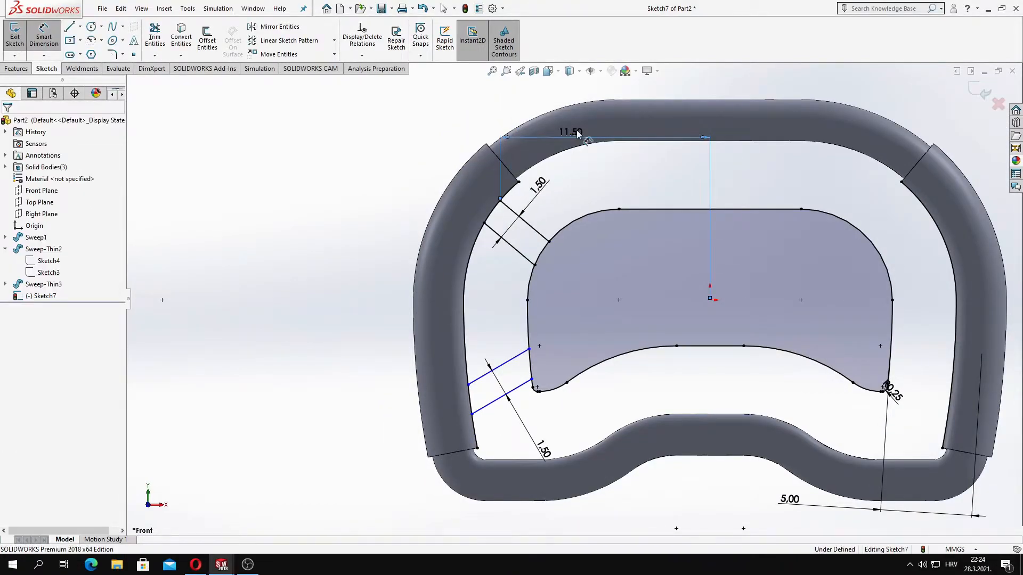
type("25")
key("Return")
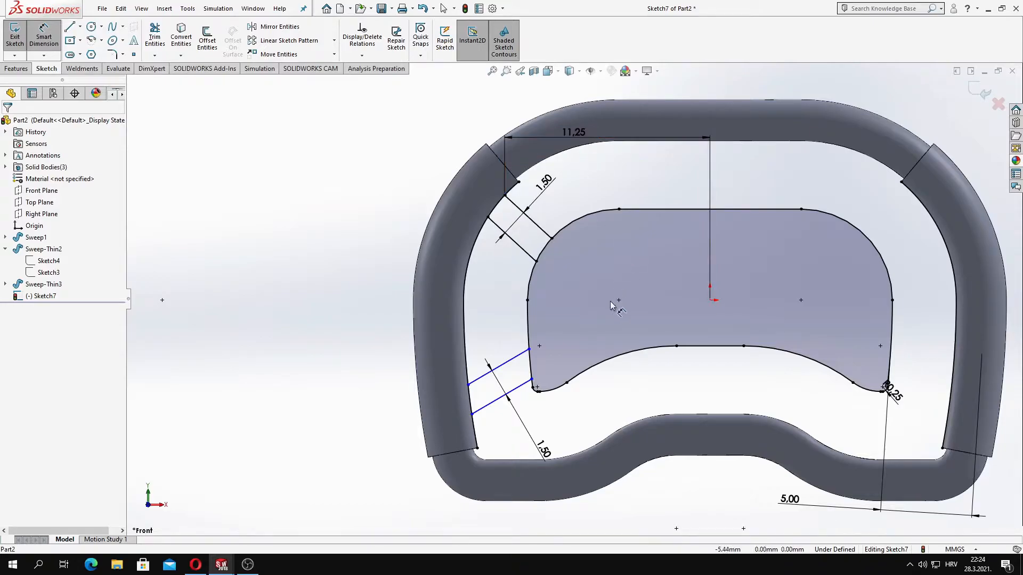
Dimension the horizontal distance from the origin to the lower pair's bottom sleeve endpoint as 13 mm.
left_click(471, 414)
left_click(610, 520)
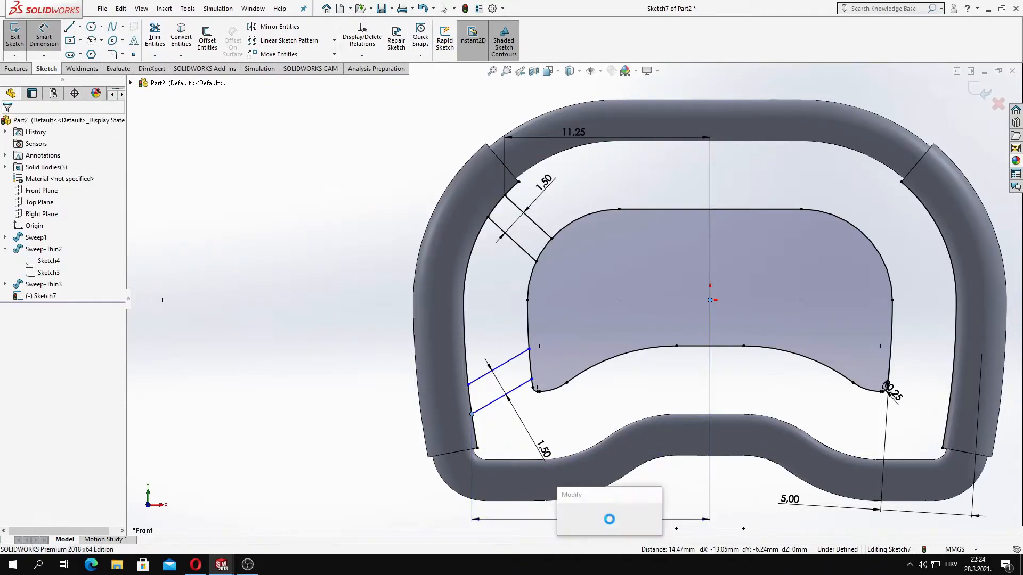
key("Return")
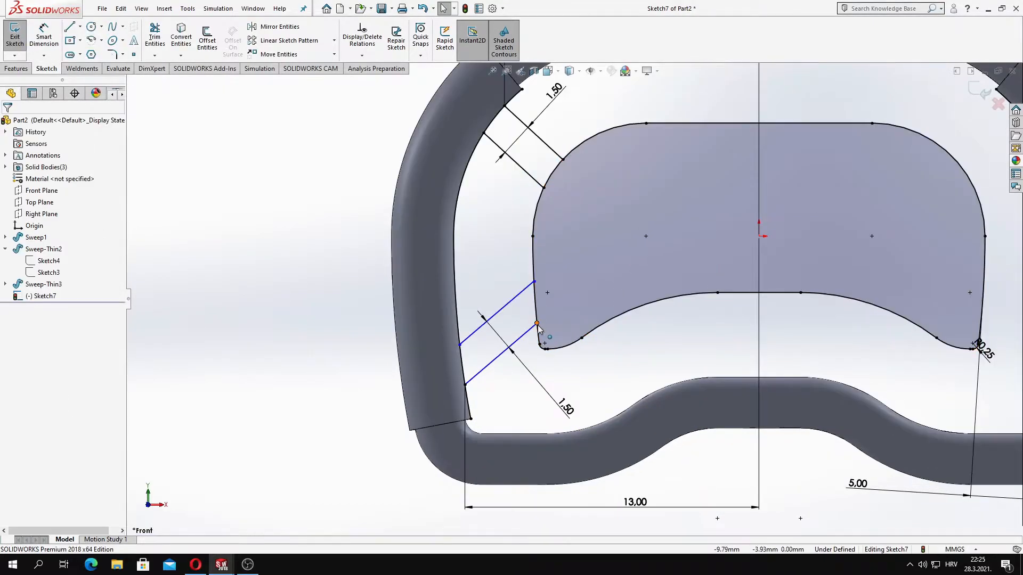
Shift the lower pair's inner ends down the profile edge and dimension the upper one 9.9 mm horizontally from the origin.
left_click_drag(536, 324, 539, 338)
scroll(539, 336, "down", 7)
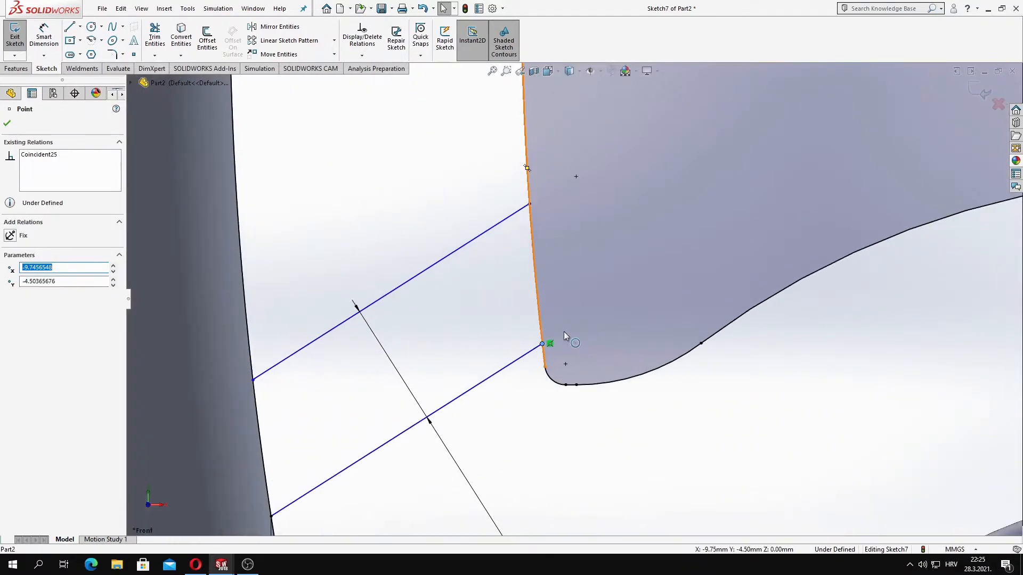
key("Escape")
scroll(564, 333, "up", 8)
left_click(44, 35)
left_click(563, 276)
left_click(755, 221)
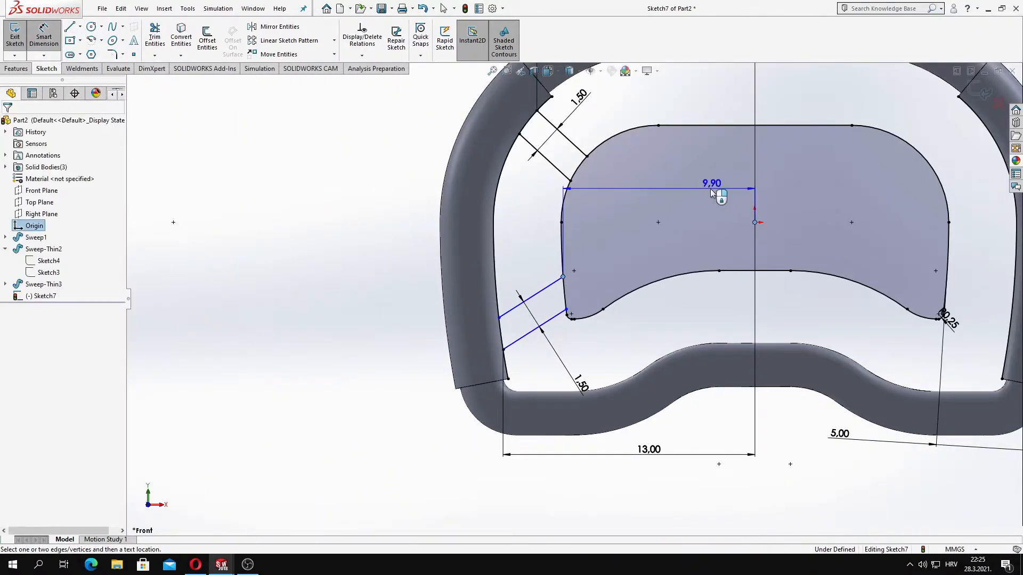
left_click(686, 203)
type("9.9")
key("Return")
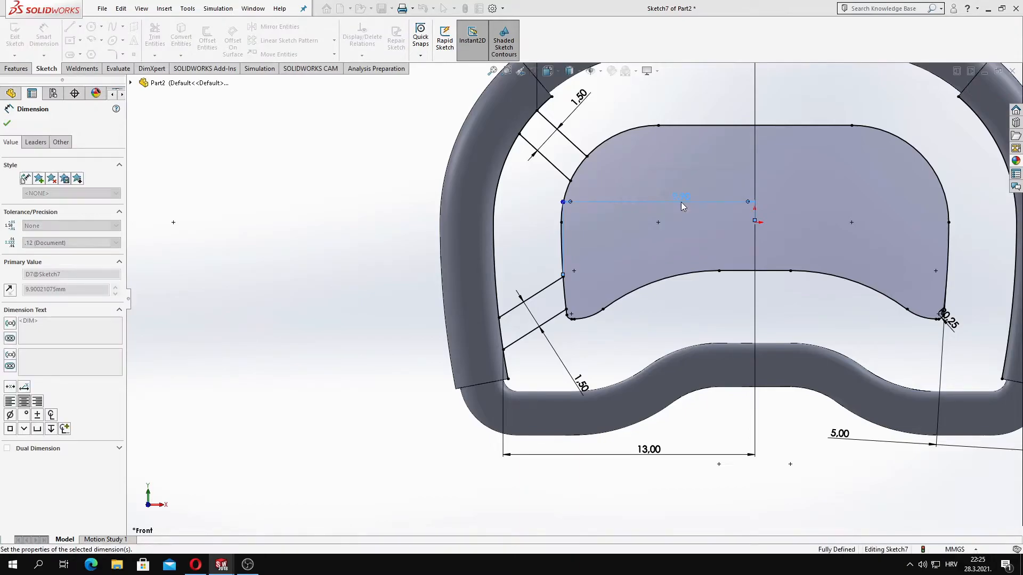
key("Escape")
Draw a perpendicular cross line, about 1.5 mm long, between the two upper-left connecting lines.
scroll(660, 261, "up", 1)
left_click(69, 27)
scroll(559, 155, "down", 5)
left_click(582, 242)
left_click(539, 287)
key("Escape")
scroll(529, 289, "up", 2)
Dimension the upper cross line's distance from the origin as 11 mm.
left_click(44, 35)
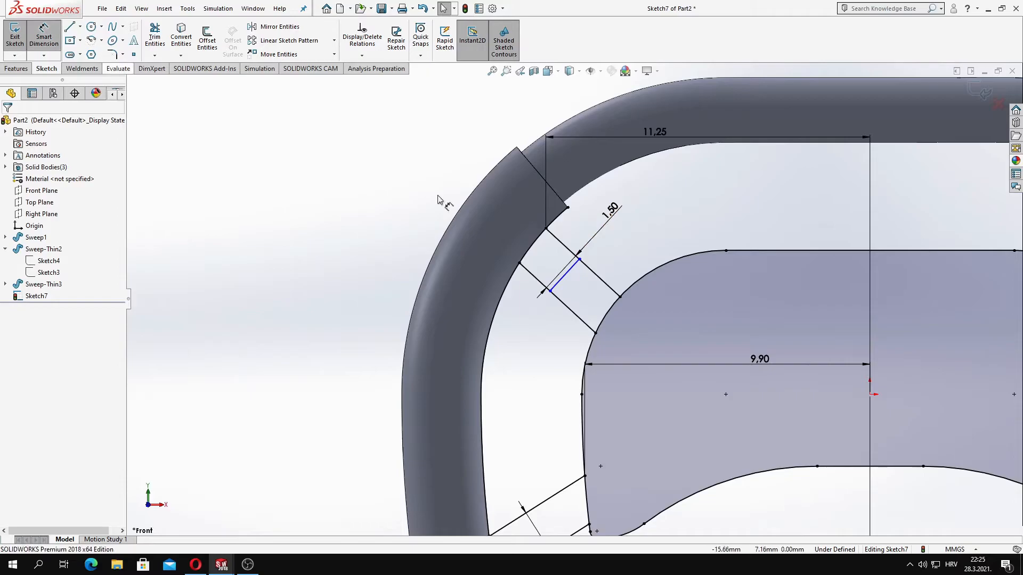
left_click(565, 275)
left_click(870, 394)
left_click(794, 224)
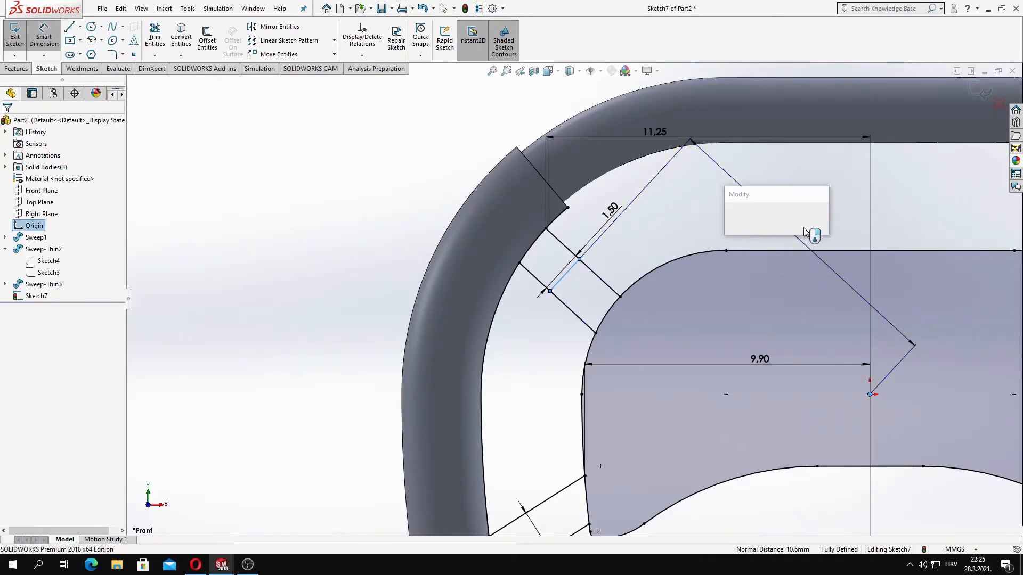
type("11")
key("Return")
key("f")
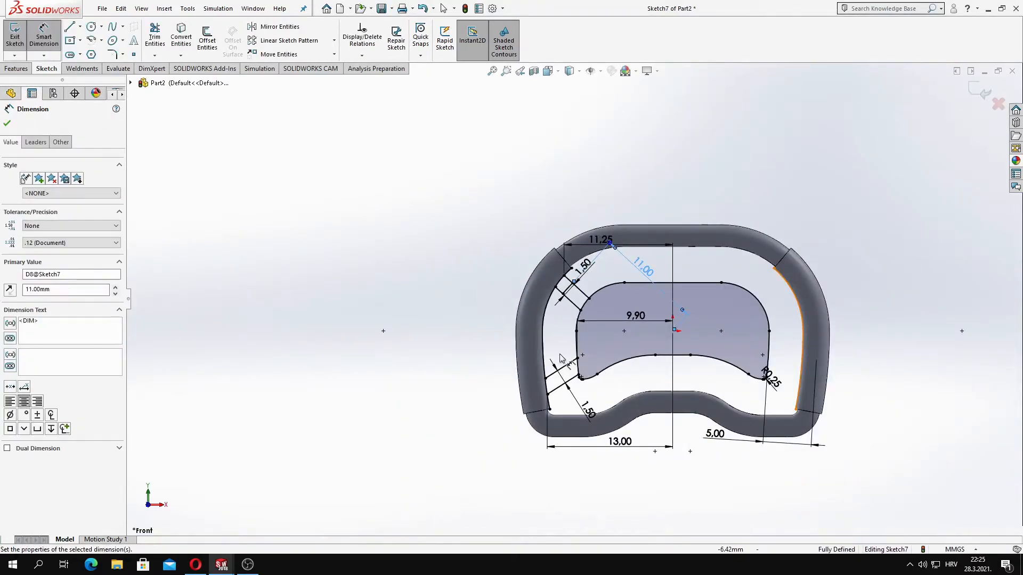
Draw a perpendicular cross line, about 1.5 mm long, between the two lower-left connecting lines.
key("Escape")
left_click(68, 27)
scroll(460, 368, "down", 5)
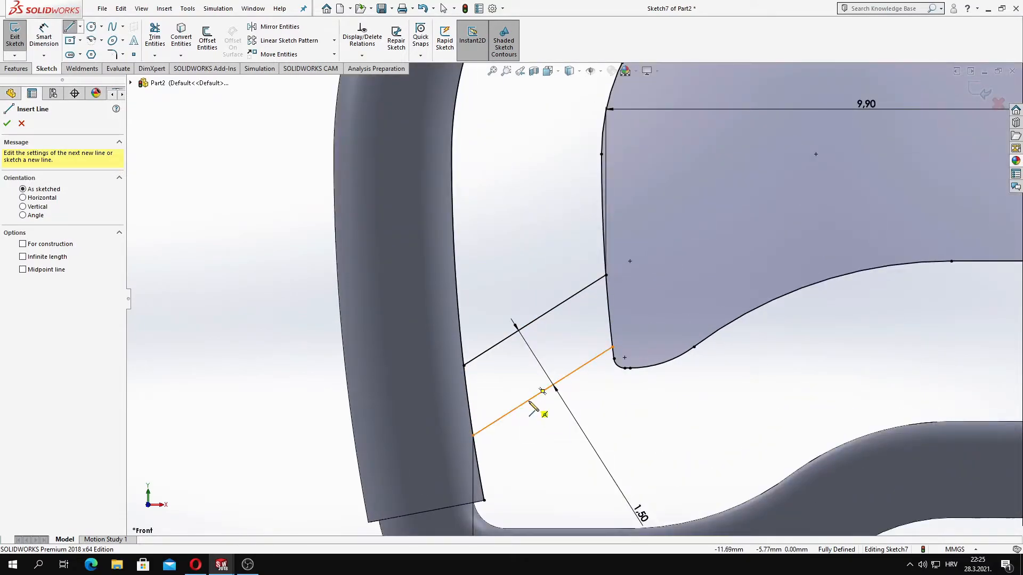
left_click(529, 400)
left_click(494, 347)
key("Escape")
Dimension the lower cross line's distance from the origin as 13 mm.
left_click(44, 36)
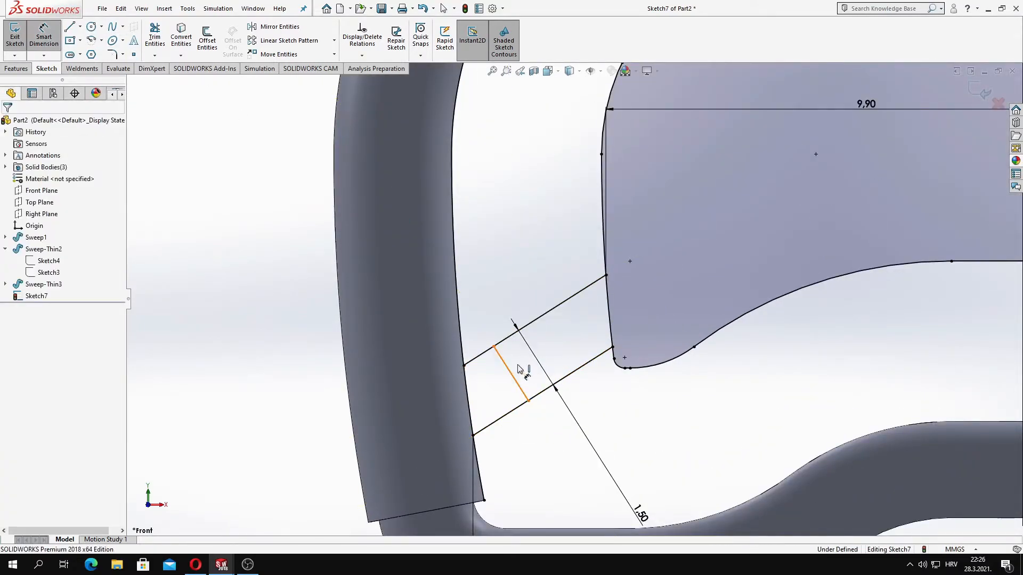
left_click(511, 373)
scroll(532, 368, "up", 3)
left_click(838, 215)
left_click(737, 349)
type("13")
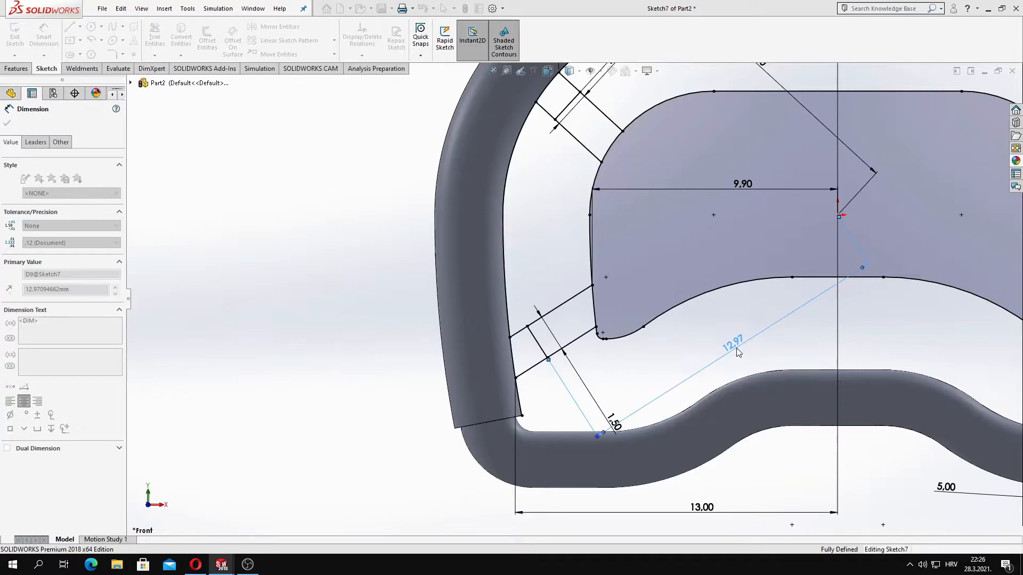
key("Return")
scroll(555, 244, "up", 3)
scroll(556, 244, "down", 2)
key("Escape")
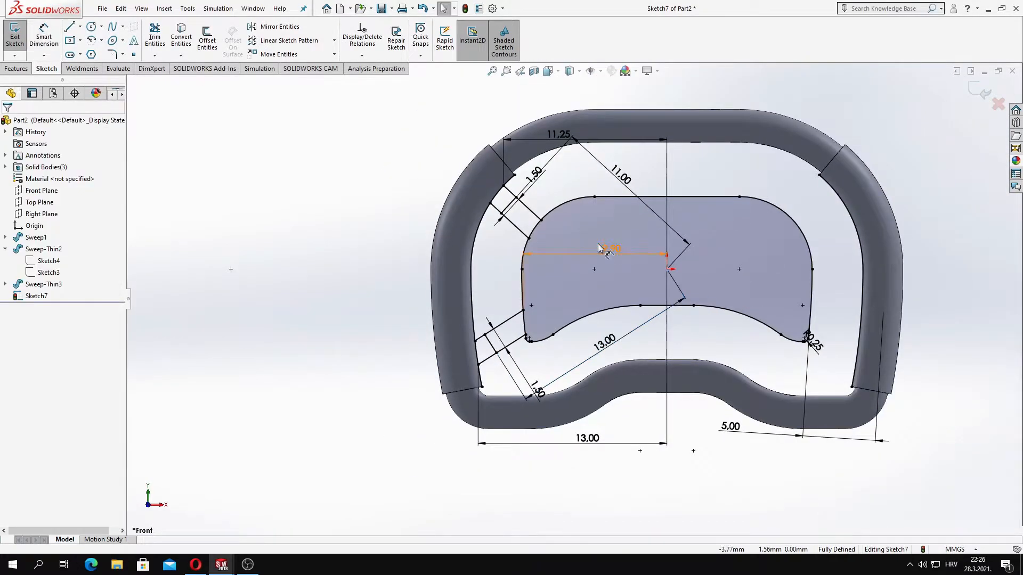
scroll(527, 229, "down", 3)
scroll(380, 142, "up", 2)
Draw a vertical centerline through the origin, running from above the inner profile to below the rim.
left_click(80, 26)
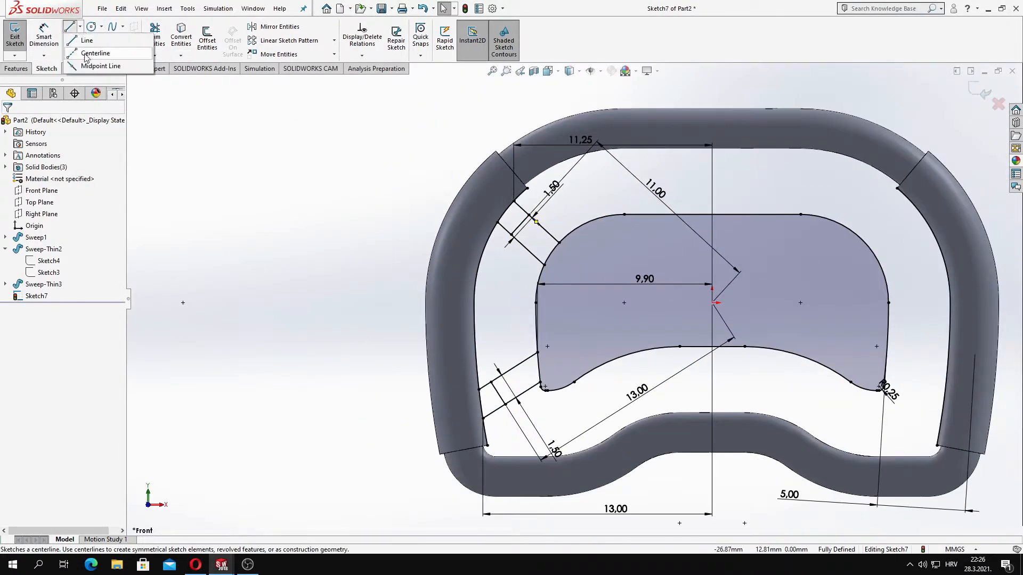
left_click(93, 53)
left_click(712, 175)
left_click(712, 523)
key("Escape")
Mirror both left pairs of connecting lines and their cross lines about the vertical centerline.
left_click(279, 26)
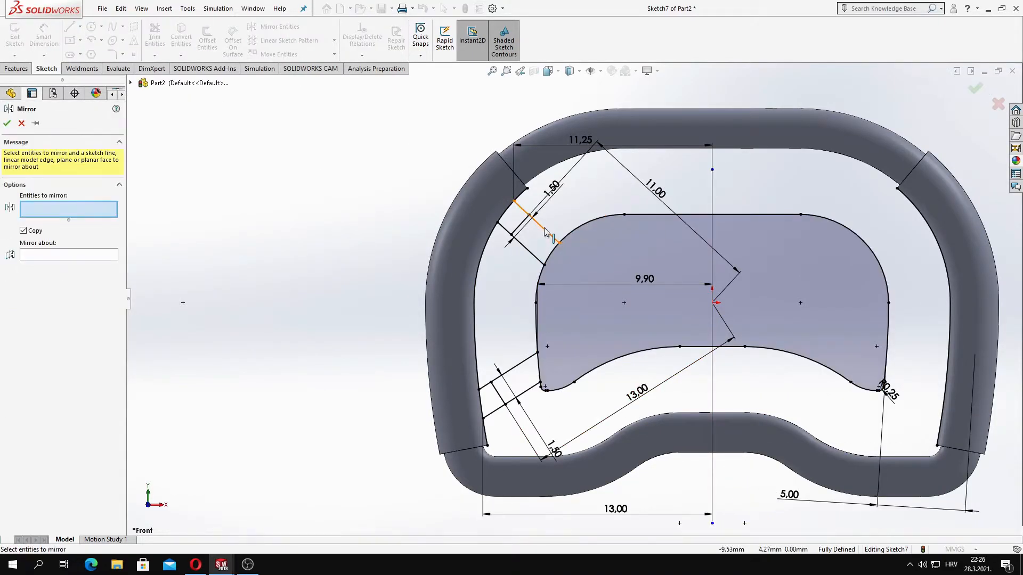
left_click(544, 230)
left_click(521, 224)
left_click(503, 227)
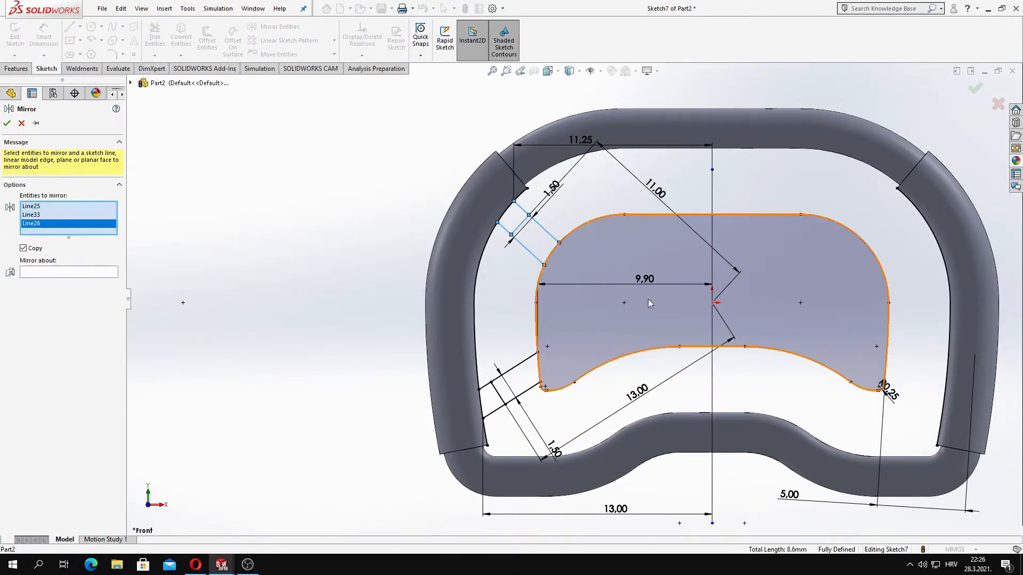
left_click(519, 365)
left_click(521, 392)
left_click(498, 394)
left_click(63, 297)
left_click(712, 188)
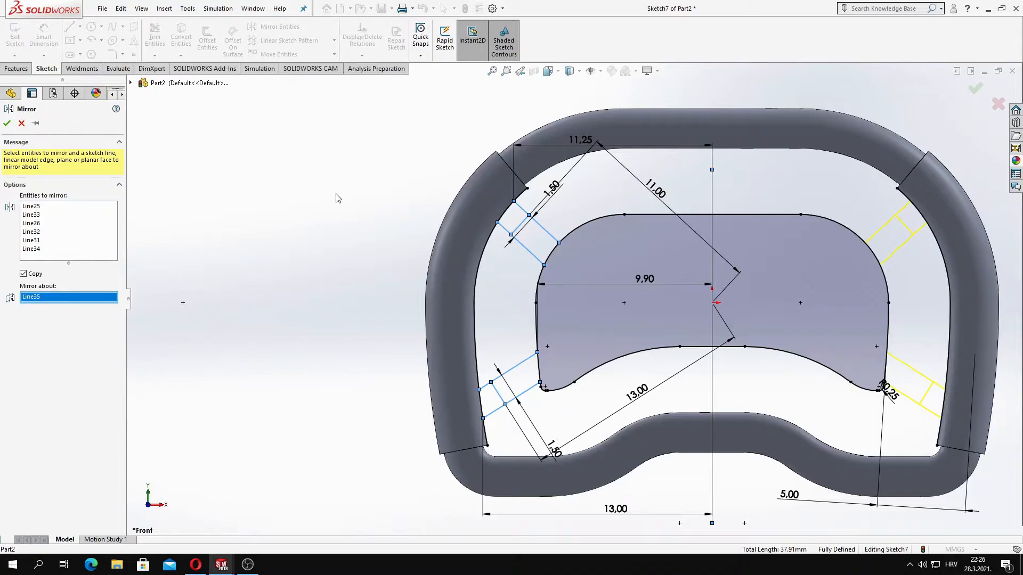
left_click(7, 124)
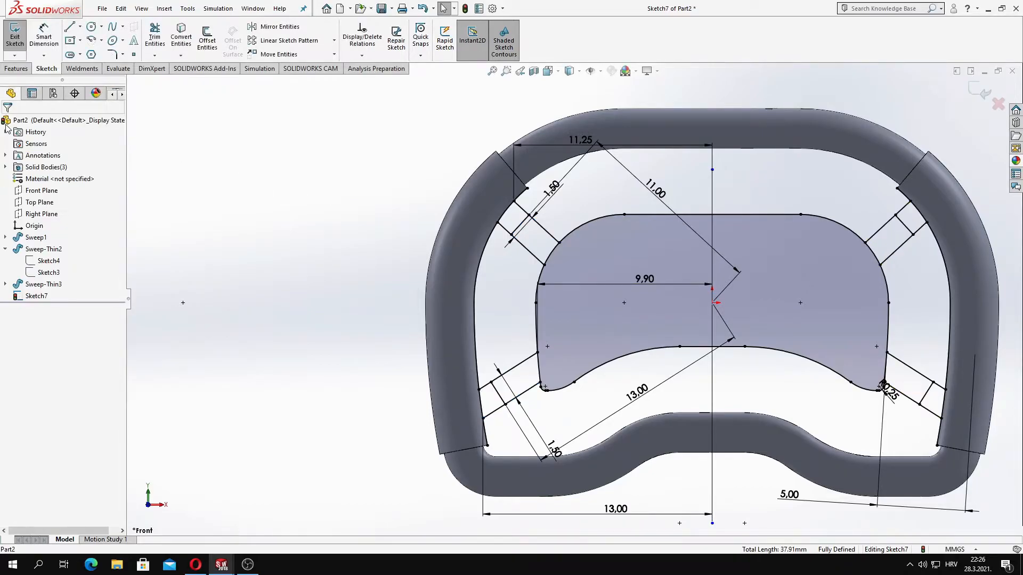
Trim the sleeve-edge curves outside the spokes and the inner profile segments between each pair of spoke lines.
left_click(155, 38)
scroll(473, 209, "down", 5)
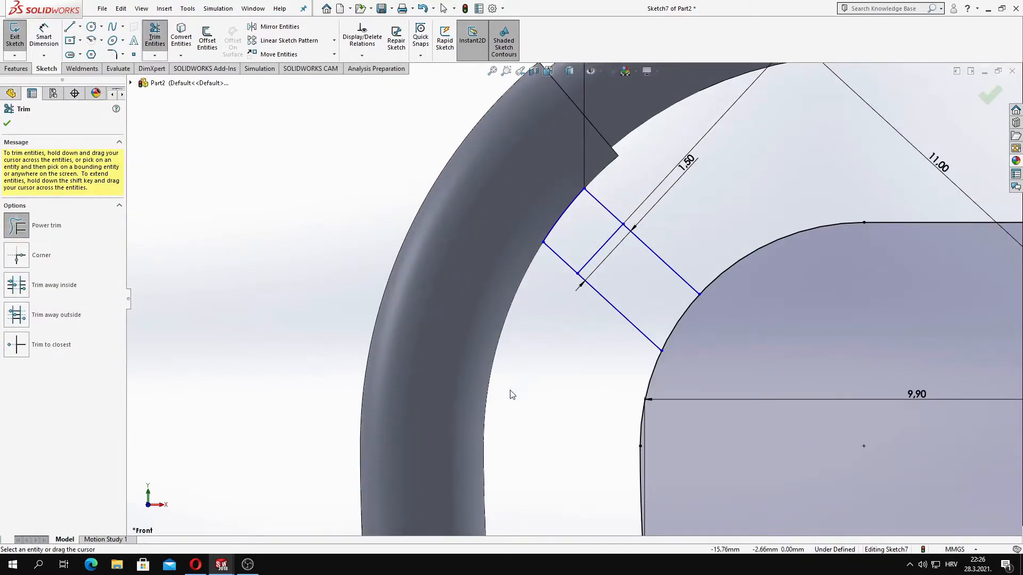
scroll(511, 391, "up", 5)
scroll(606, 452, "down", 3)
scroll(688, 344, "up", 5)
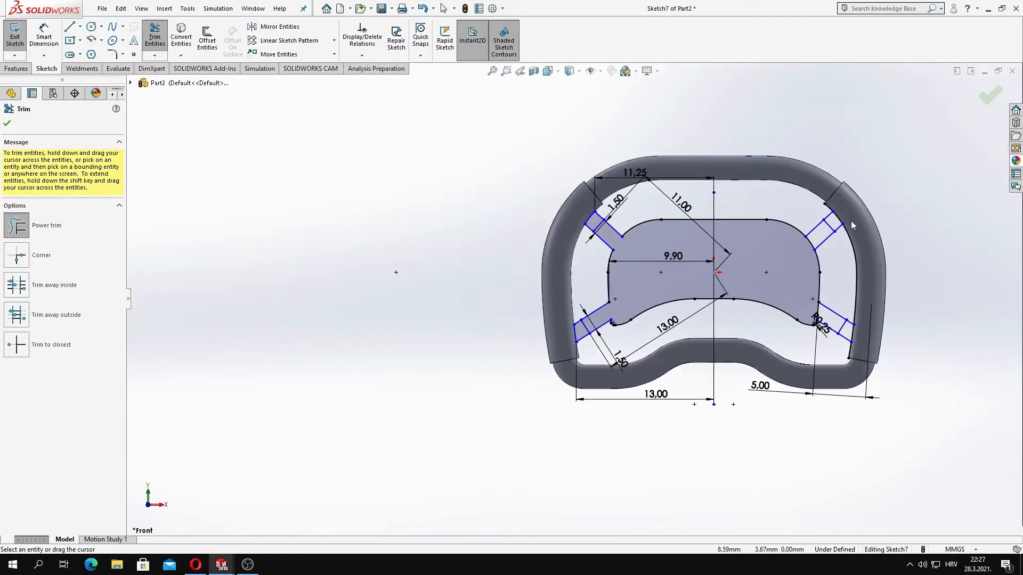
scroll(851, 220, "down", 5)
scroll(590, 421, "up", 5)
scroll(661, 478, "down", 6)
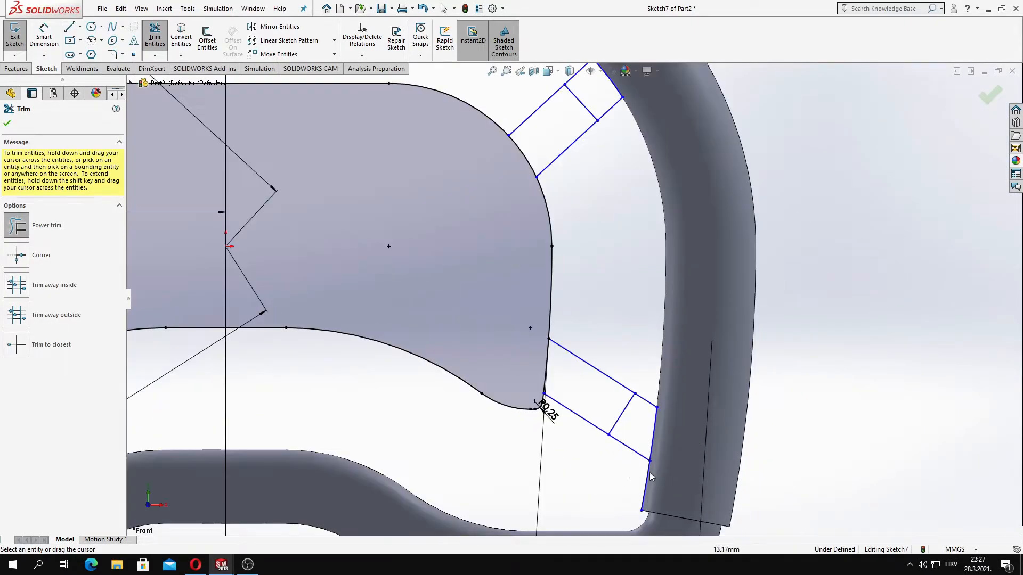
scroll(538, 370, "up", 7)
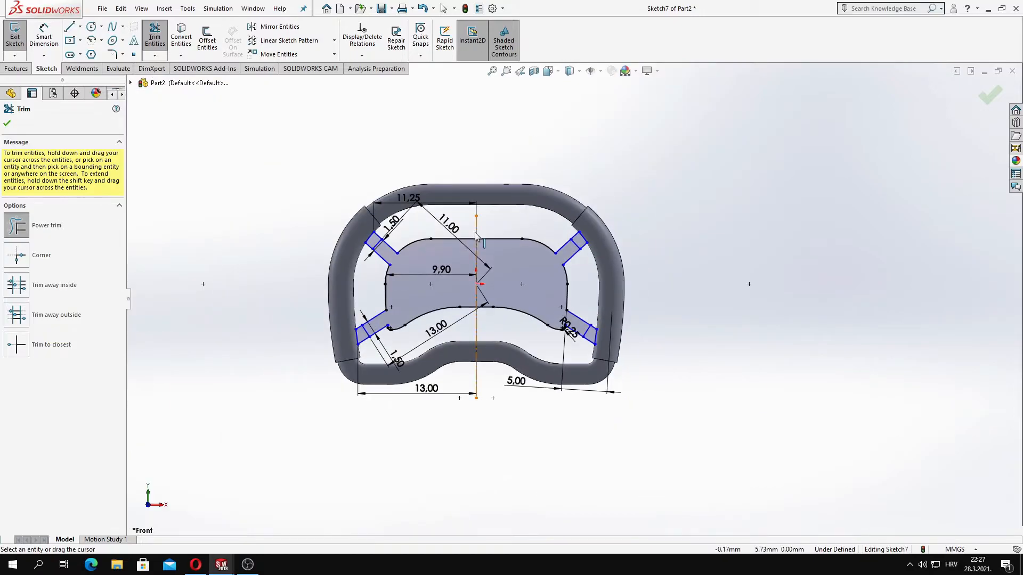
scroll(486, 292, "down", 3)
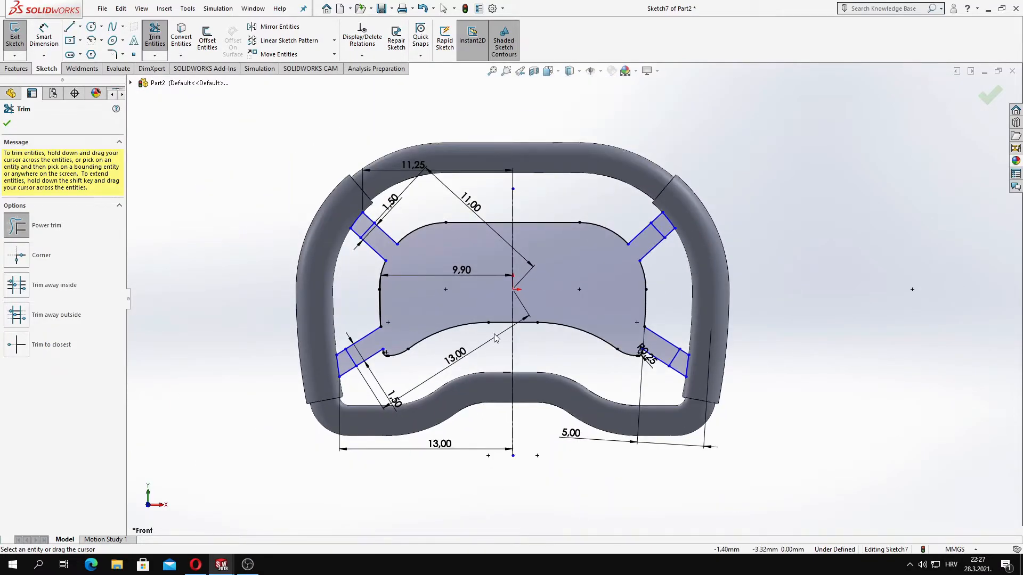
left_click(7, 127)
Start a mid-plane boss extrusion of both hub halves, with the spokes included up to their cross lines.
left_click(18, 69)
left_click(19, 41)
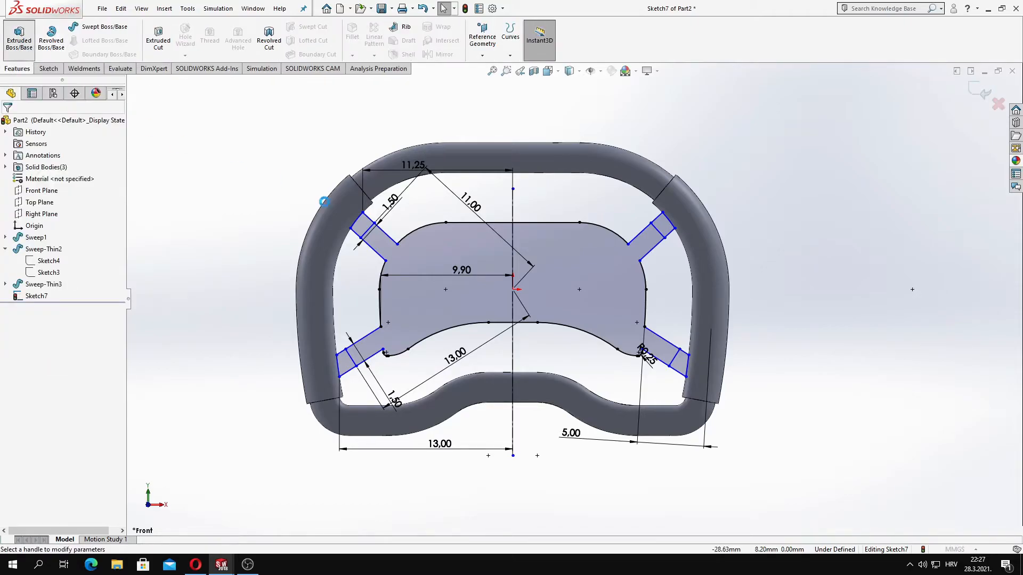
left_click(429, 294)
left_click(582, 259)
left_click(56, 187)
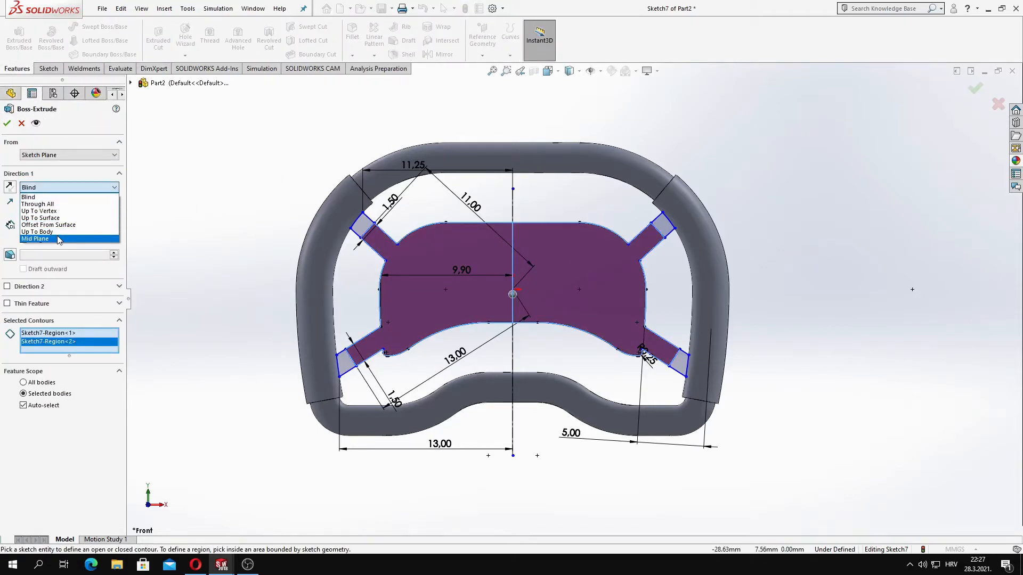
left_click(57, 238)
Try extrusion depths of 0.25, 1 and 0.75 mm for the hub plate.
type("0.25")
key("Return")
scroll(229, 263, "up", 1)
middle_click_drag(234, 265, 358, 292)
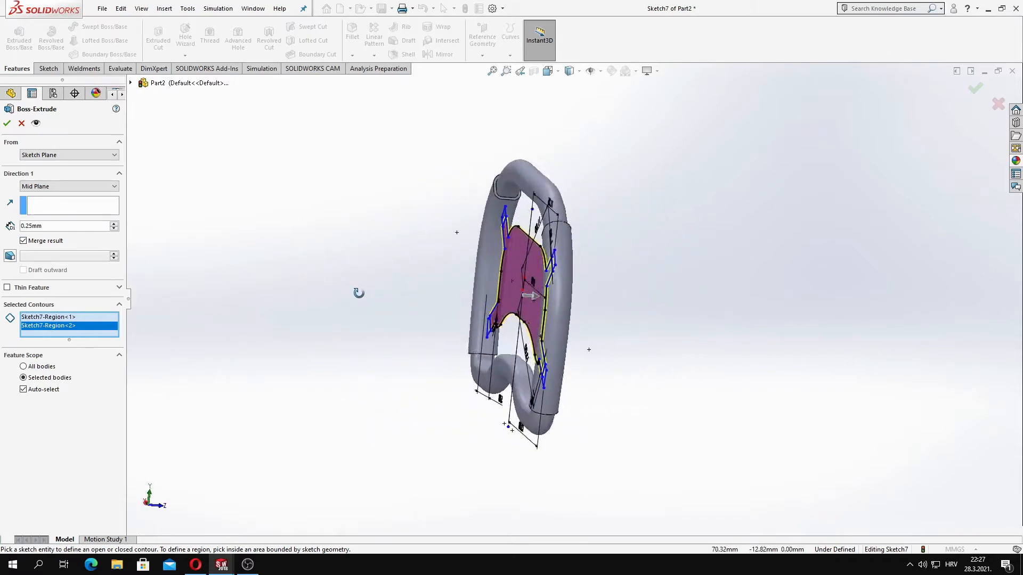
type("1")
key("Return")
scroll(521, 245, "down", 4)
middle_click_drag(521, 251, 526, 224)
left_click(58, 225)
type("0.75")
key("Return")
Set the hub plate's mid-plane extrusion depth to 0.5 mm.
middle_click_drag(309, 216, 276, 219)
left_click(57, 225)
type("0.5")
key("Return")
middle_click_drag(189, 230, 165, 216)
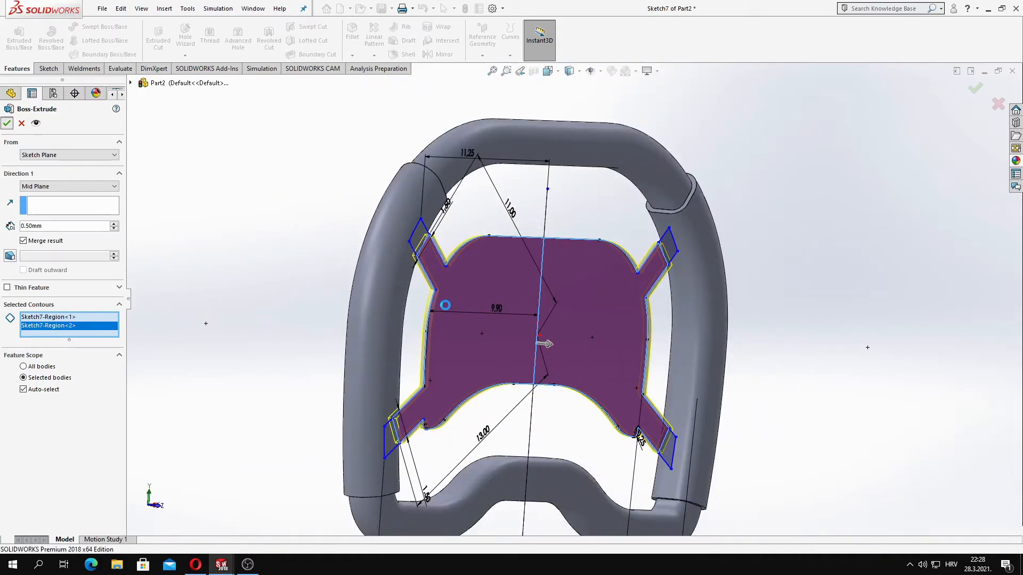
Convert the upper-left spoke's end face into a sketch and extrude it with Up To Next to meet the grip.
middle_click_drag(468, 334, 551, 393)
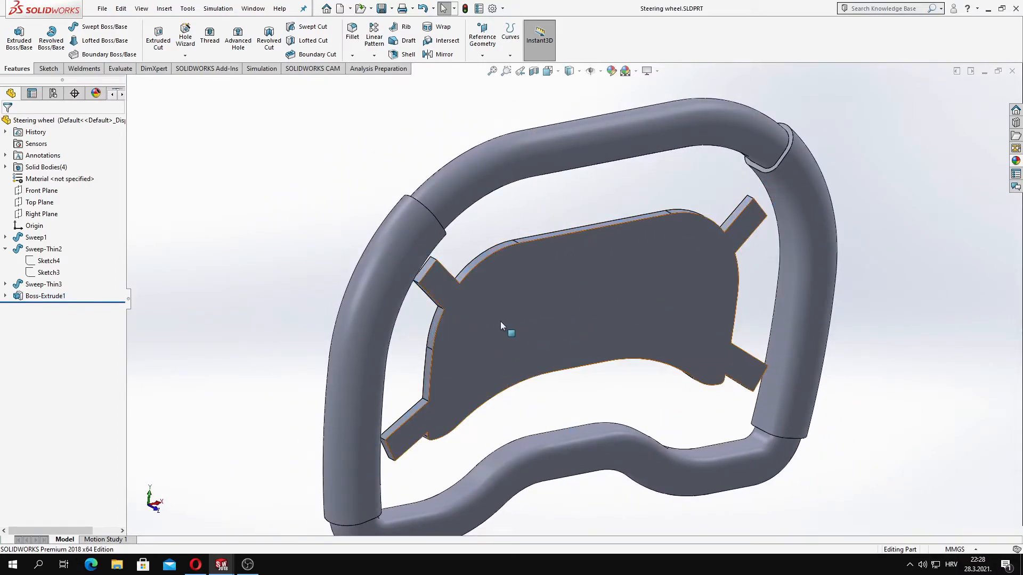
scroll(479, 304, "up", 5)
left_click(446, 279)
left_click(482, 264)
left_click(188, 43)
left_click(18, 69)
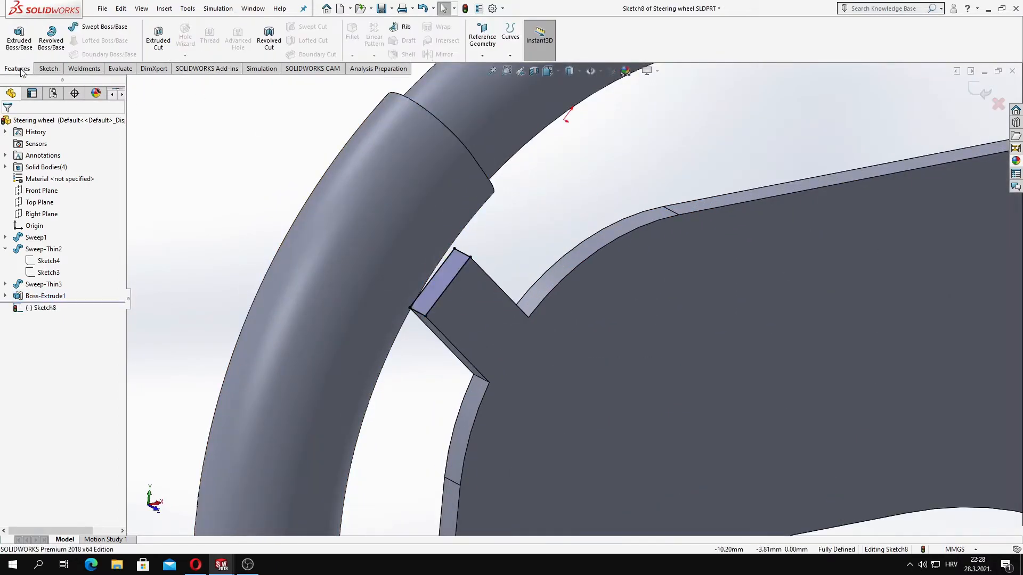
left_click(69, 187)
left_click(55, 212)
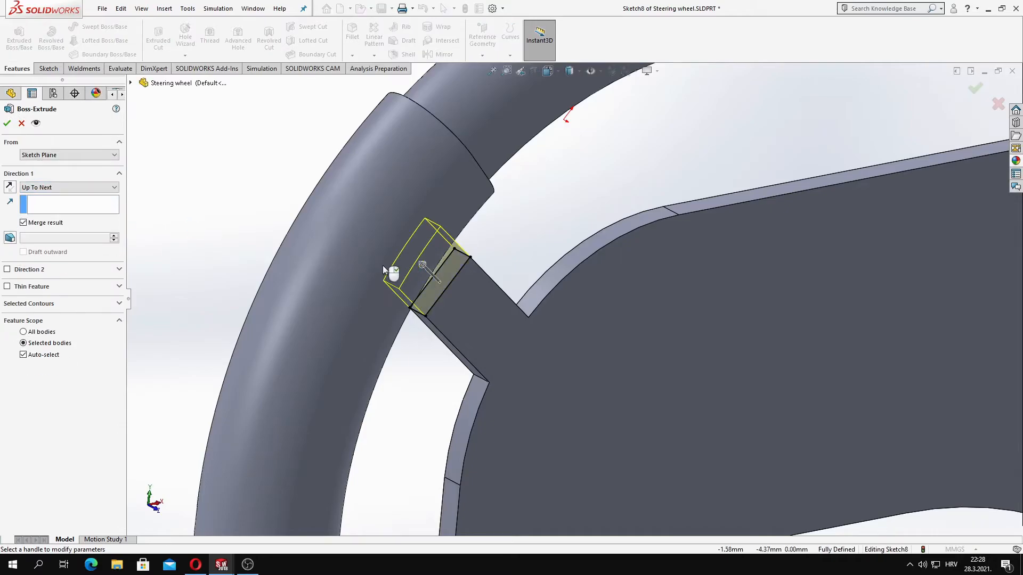
middle_click_drag(388, 267, 250, 233)
key("Return")
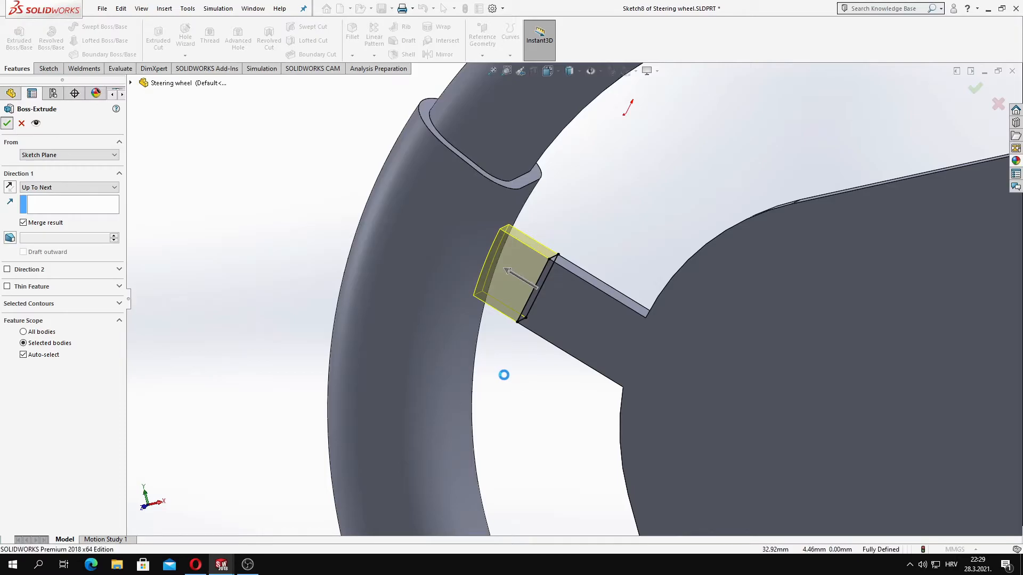
Convert the lower-left spoke's end face into a sketch and extrude it Up To Next into the grip.
scroll(504, 378, "up", 6)
scroll(539, 418, "down", 4)
mouse_move(572, 397)
middle_mouse_down()
mouse_move(576, 408)
mouse_move(566, 405)
middle_mouse_up()
scroll(566, 405, "down", 4)
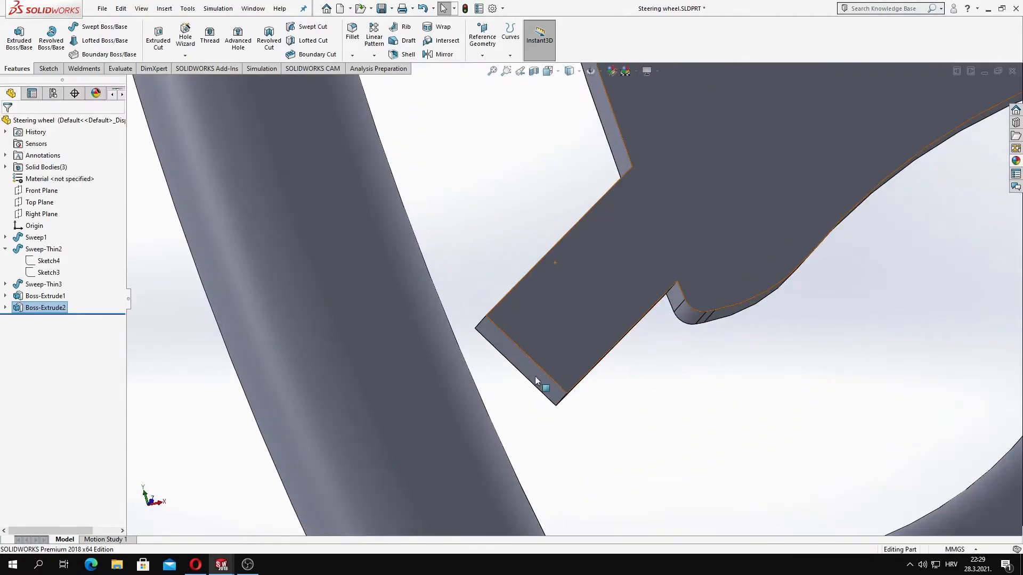
left_click(535, 376)
left_click(566, 355)
left_click(181, 37)
left_click(16, 68)
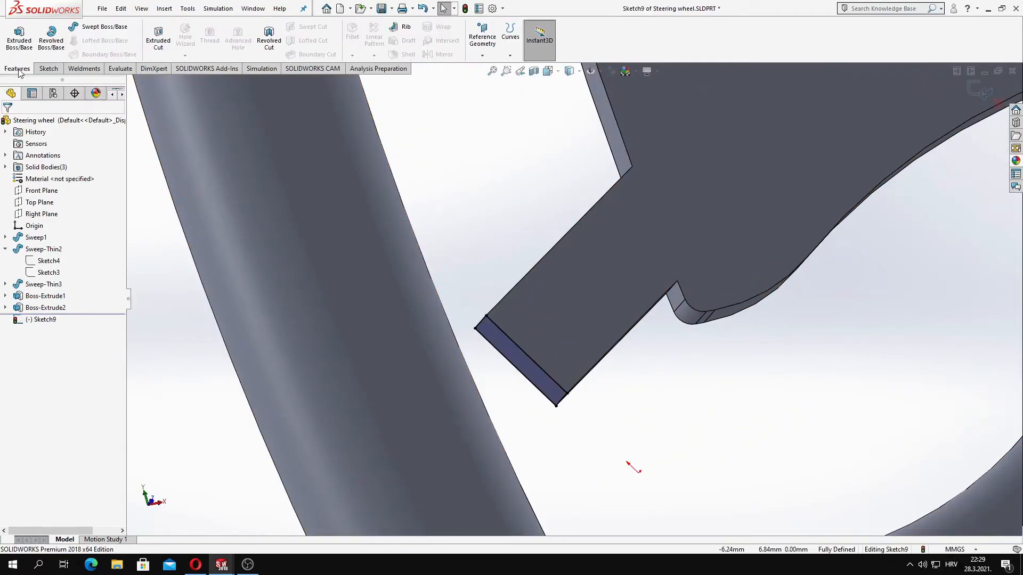
left_click(19, 40)
left_click(70, 187)
left_click(40, 230)
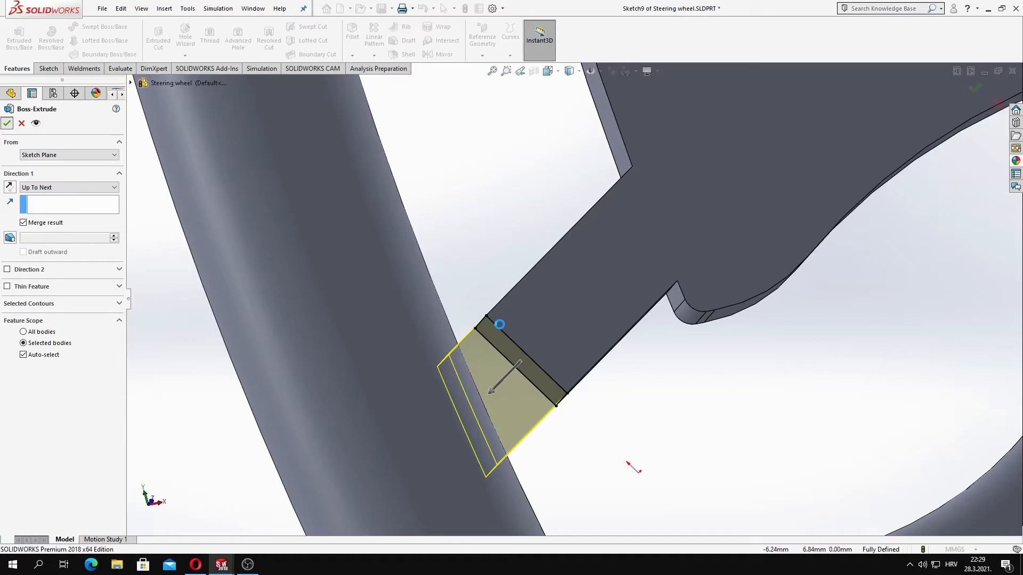
Sketch on the upper-right spoke's end face, convert its outline and extrude it Up To Next into the grip.
scroll(500, 329, "down", 3)
middle_click_drag(500, 328, 448, 349)
left_click(240, 233)
scroll(240, 233, "down", 3)
middle_click_drag(240, 233, 231, 245)
scroll(666, 253, "up", 2)
scroll(667, 253, "up", 2)
left_click(815, 230)
left_click(841, 217)
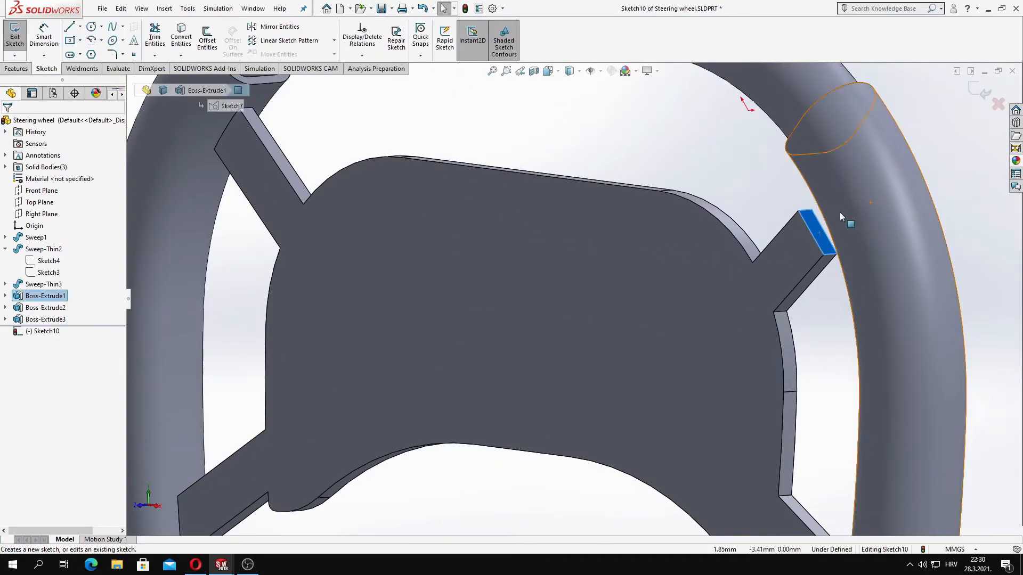
left_click(181, 41)
left_click(19, 69)
left_click(21, 40)
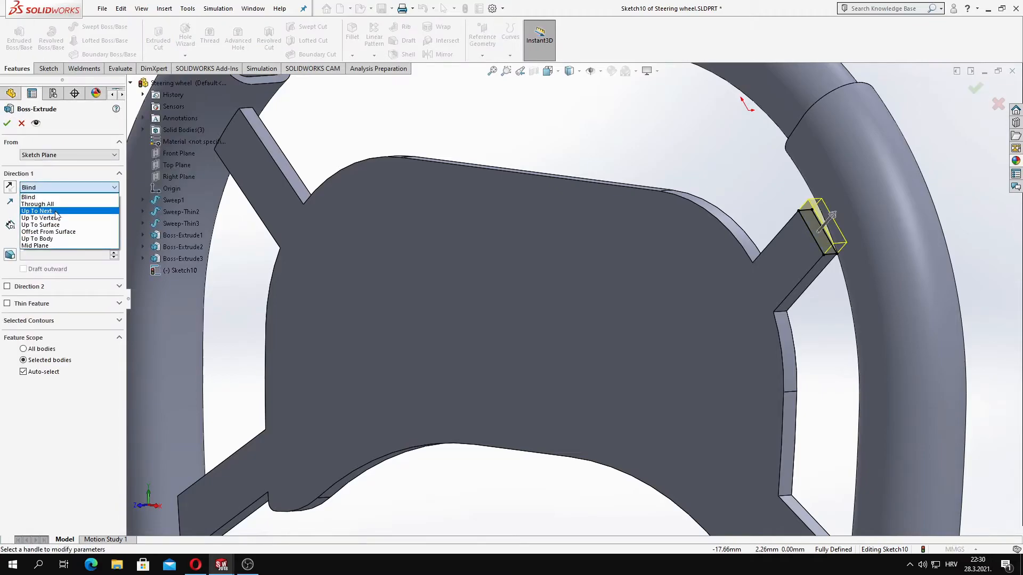
Extrude the lower-right spoke's converted end-face outline Up To Next so it joins the grip.
scroll(684, 368, "up", 2)
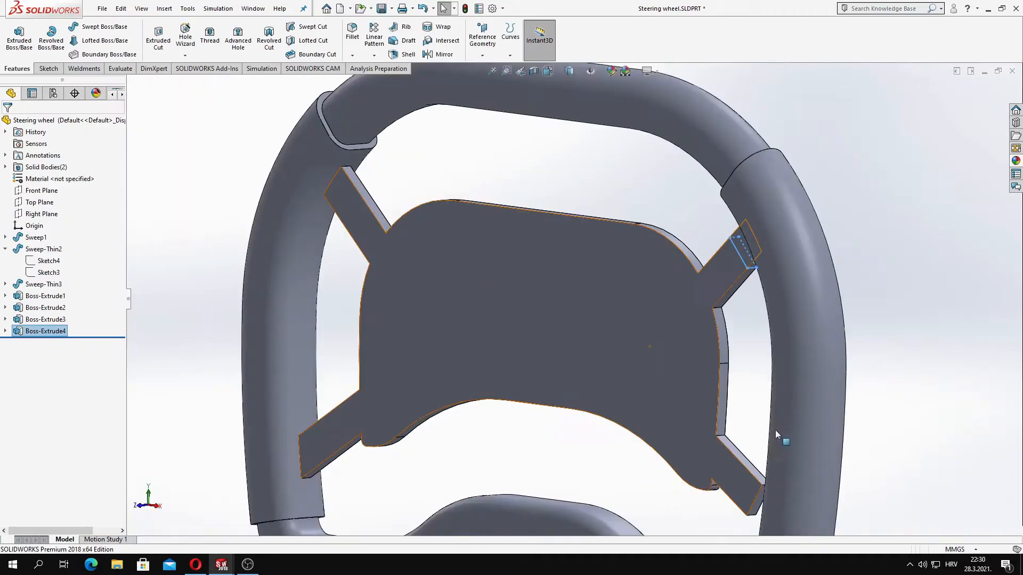
scroll(778, 430, "down", 4)
left_click(666, 305)
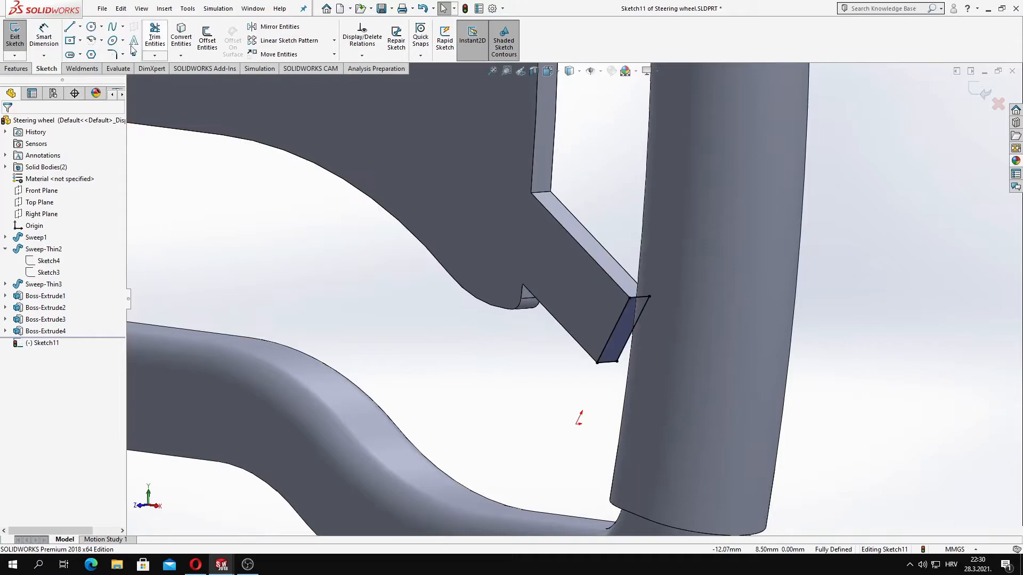
left_click(17, 69)
left_click(20, 40)
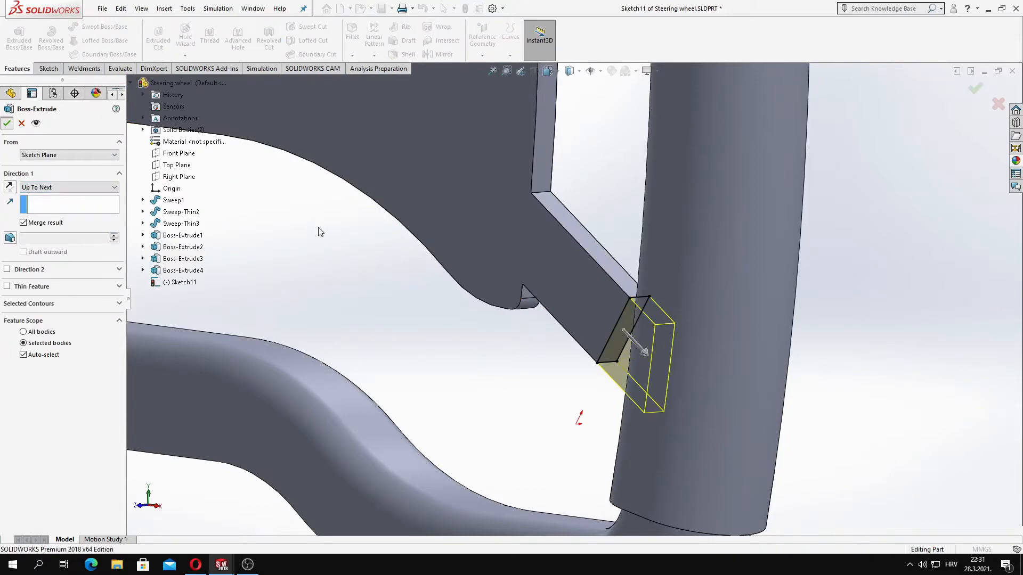
key("Return")
scroll(462, 256, "up", 6)
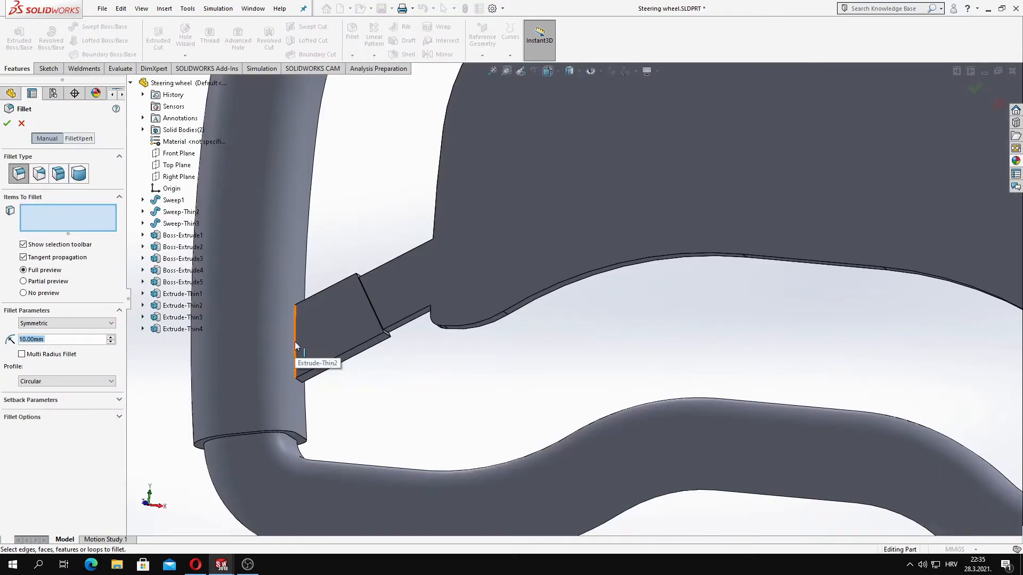
Select the four edges where the lower-left spoke collar meets the grip for a fillet, trying radii of 1 and 0.25 mm.
left_click(295, 341)
type("1")
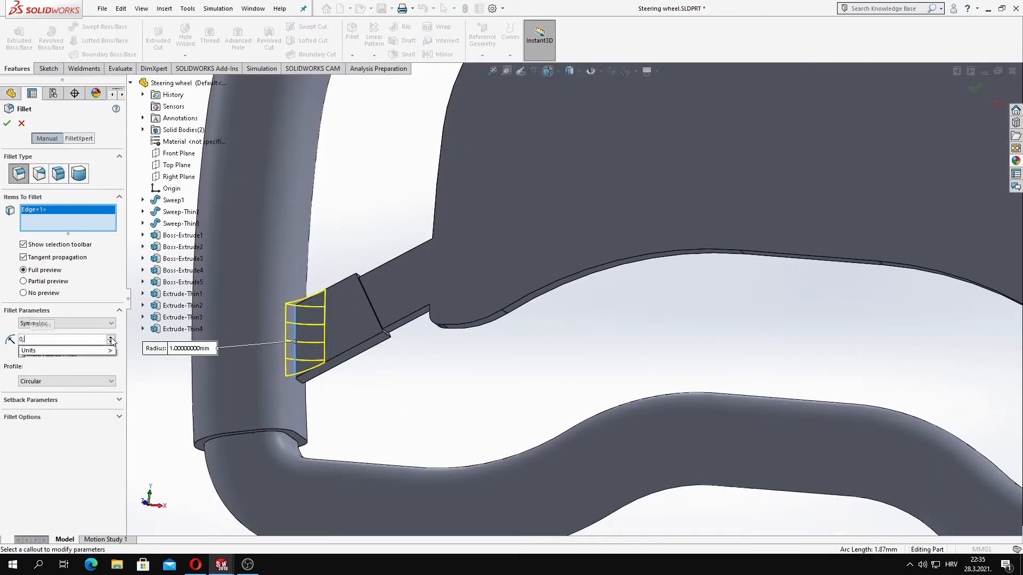
scroll(317, 384, "down", 3)
middle_click_drag(336, 370, 249, 322)
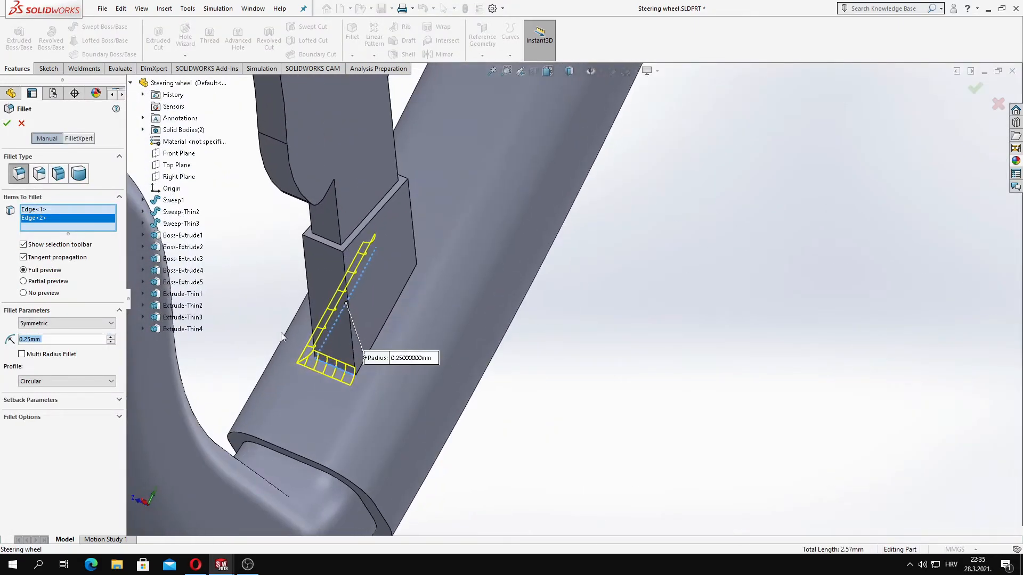
middle_click_drag(383, 294, 424, 230)
left_click(440, 215)
scroll(541, 187, "up", 4)
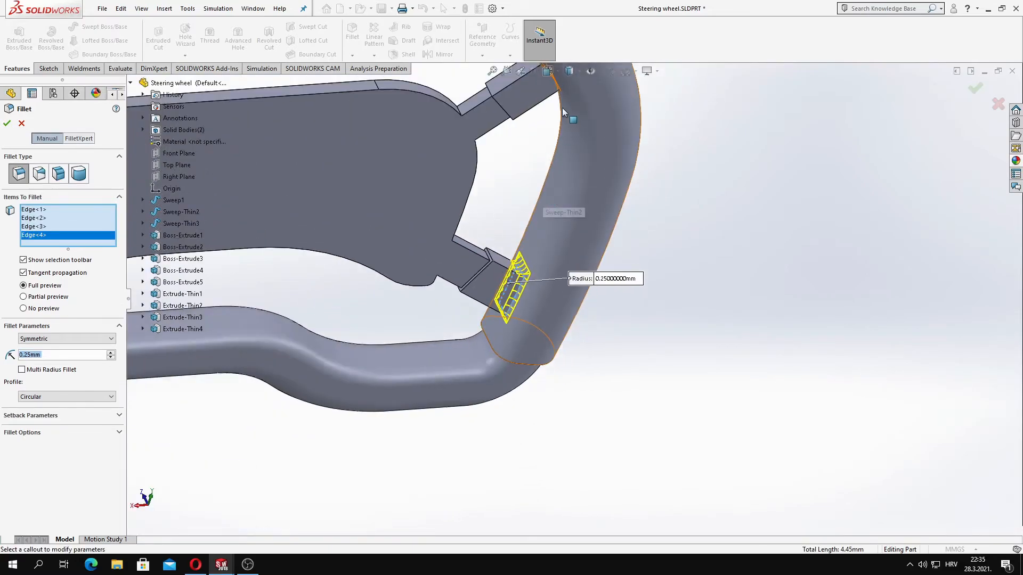
Set the fillet radius to 0.2 mm and add the four edges where the upper-left spoke collar meets the grip.
scroll(567, 120, "down", 4)
left_click(51, 356)
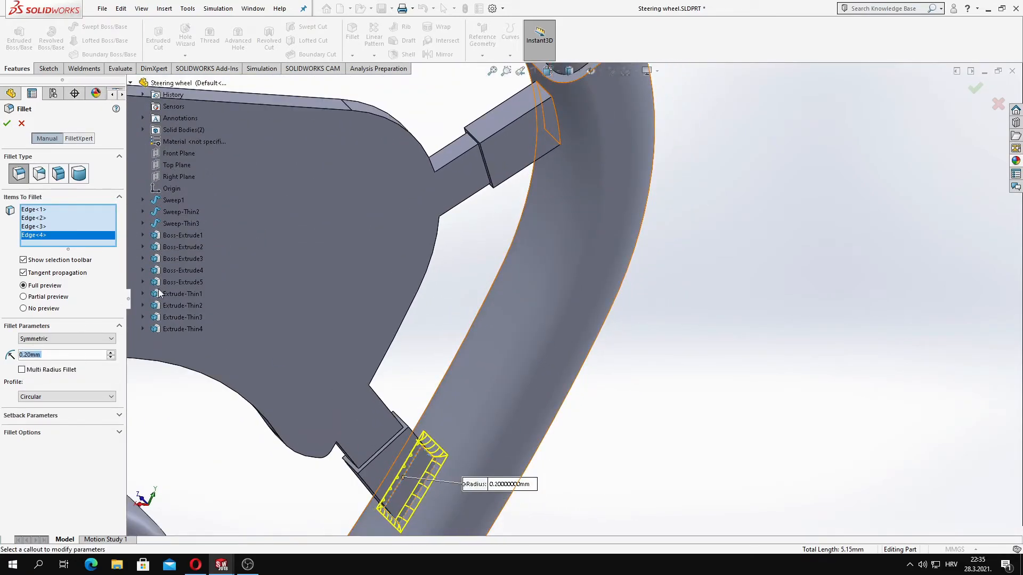
scroll(514, 142, "down", 3)
left_click(535, 119)
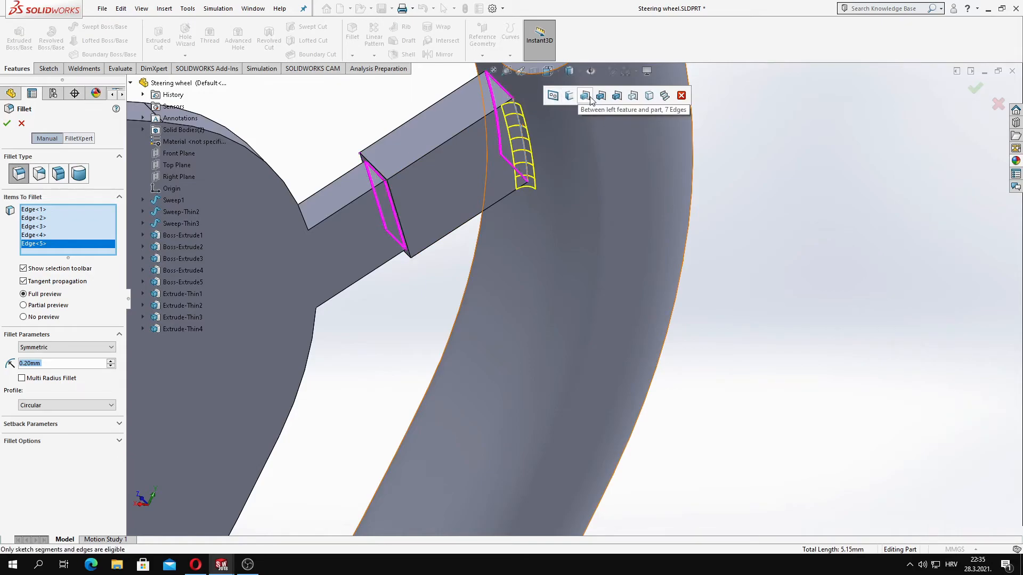
left_click(502, 88)
middle_click_drag(496, 94, 471, 134)
left_click(500, 104)
left_click(448, 146)
Add the four edges where the upper-right spoke collar meets its grip to the 0.2 mm fillet.
scroll(474, 157, "up", 1)
scroll(474, 161, "up", 4)
scroll(852, 346, "down", 5)
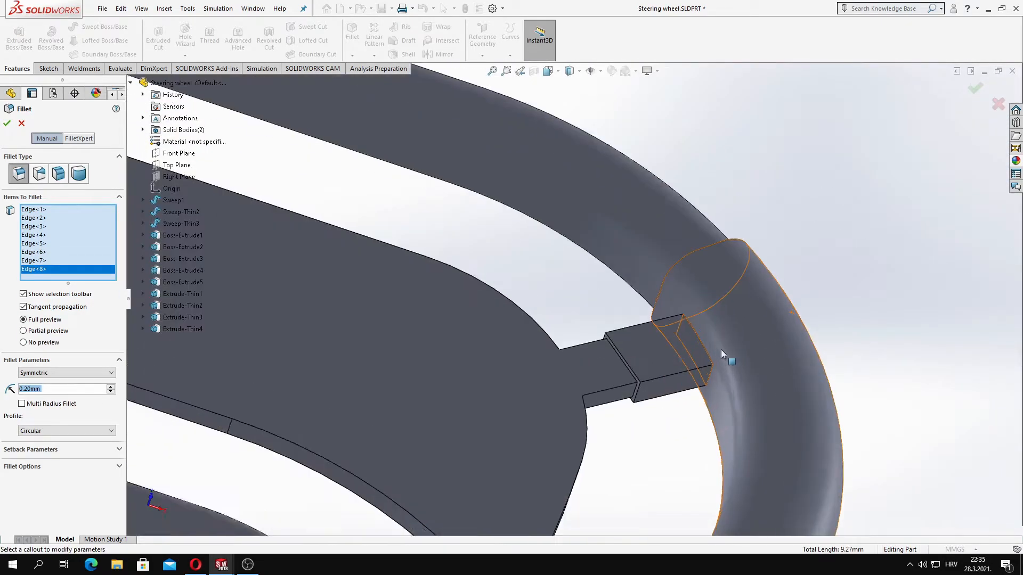
left_click(685, 338)
scroll(651, 333, "down", 1)
left_click(709, 389)
middle_click_drag(709, 389, 535, 288)
left_click(568, 276)
scroll(534, 287, "up", 3)
scroll(306, 396, "down", 4)
left_click(429, 298)
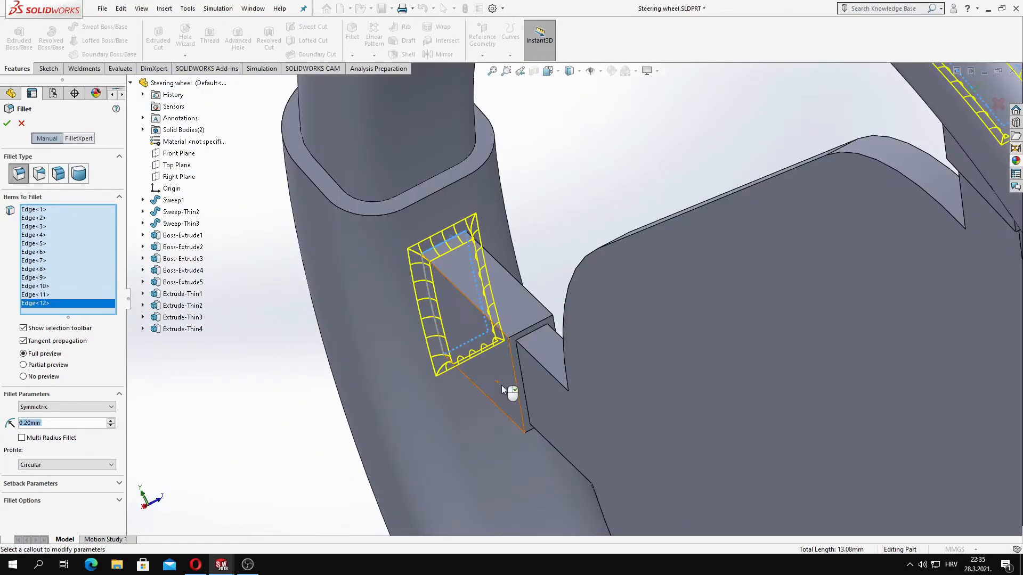
Add the four edges where the lower-right spoke collar meets its grip and complete the 0.2 mm fillet.
scroll(505, 389, "up", 6)
scroll(656, 453, "down", 5)
left_click(593, 429)
left_click(624, 448)
middle_click_drag(625, 448, 559, 461)
middle_click_drag(601, 365, 570, 402)
scroll(612, 381, "down", 3)
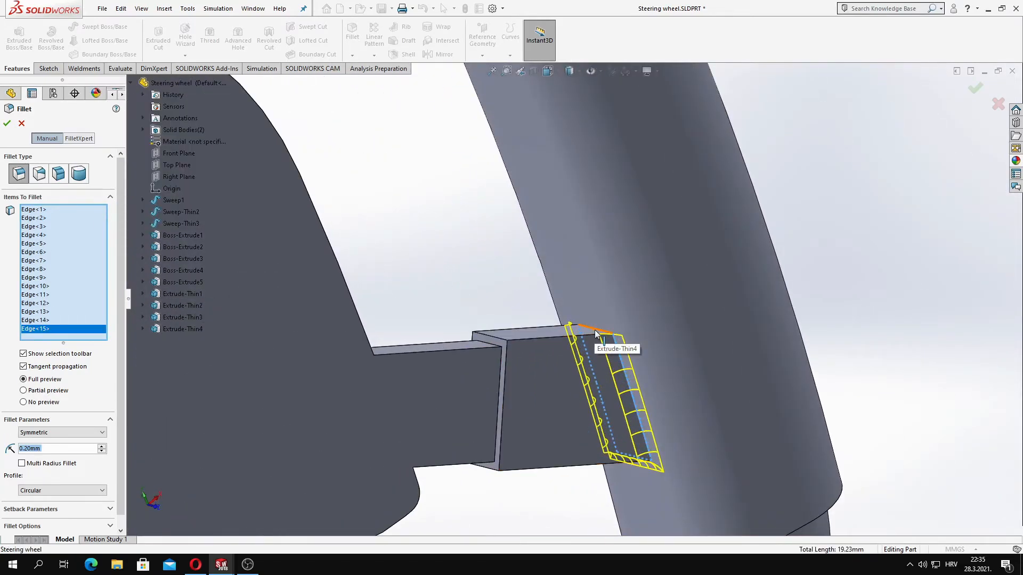
left_click(598, 337)
scroll(598, 340, "up", 9)
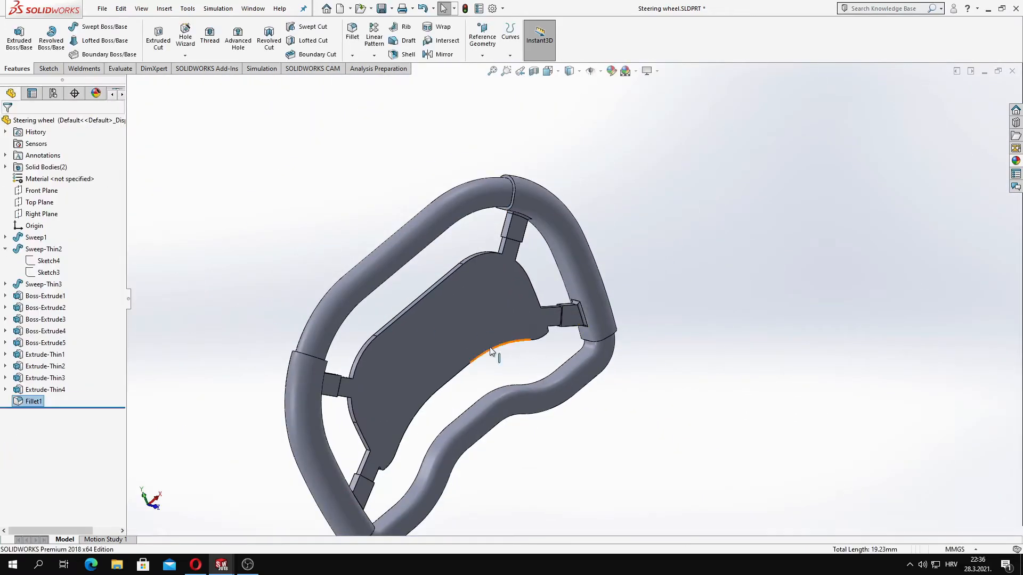
Start a second fillet with a 0.1 mm radius and select all outer edges of the upper-left spoke collar.
middle_click_drag(501, 349, 471, 354)
left_click(352, 32)
type("0.1")
key("Return")
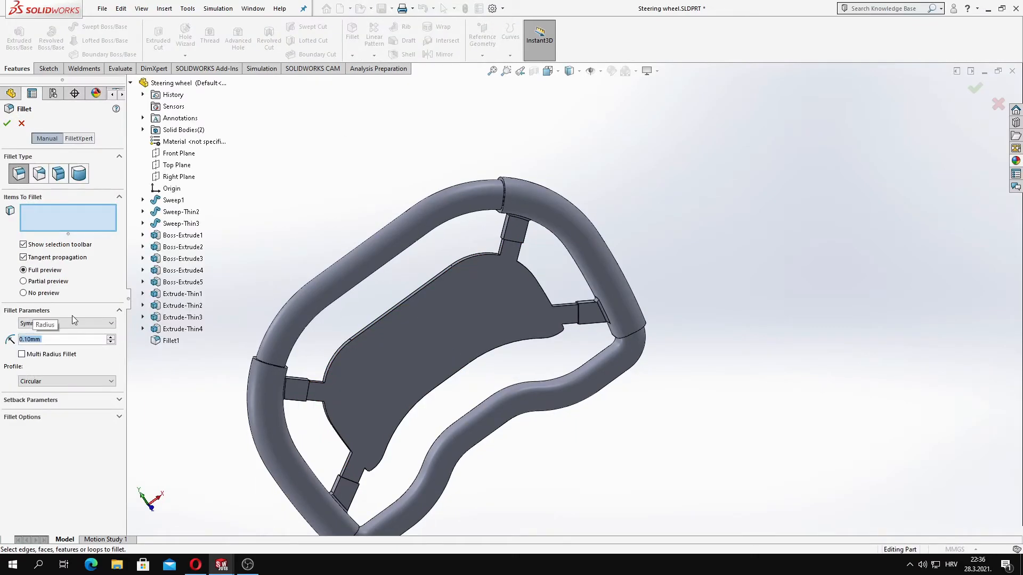
scroll(290, 400, "down", 5)
left_click(337, 315)
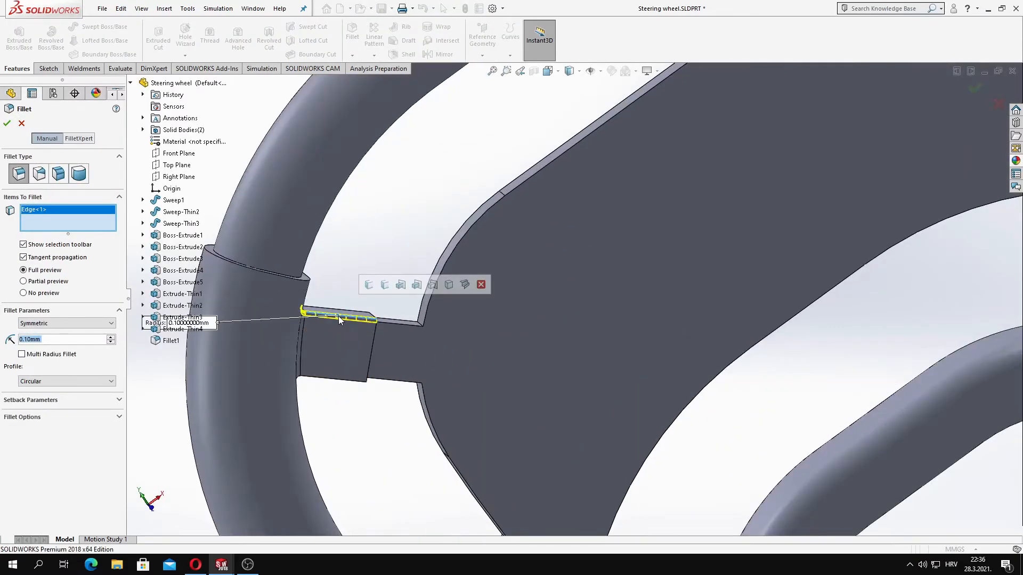
left_click(416, 285)
scroll(385, 304, "up", 3)
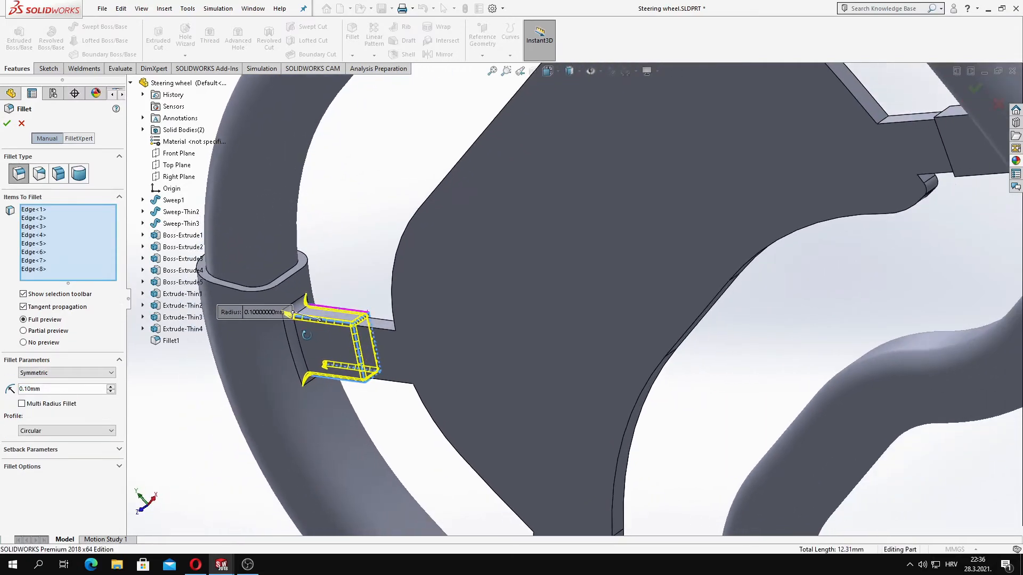
Add the outer edges of the lower-left spoke collar to the 0.1 mm fillet.
scroll(407, 315, "down", 8)
scroll(421, 312, "up", 4)
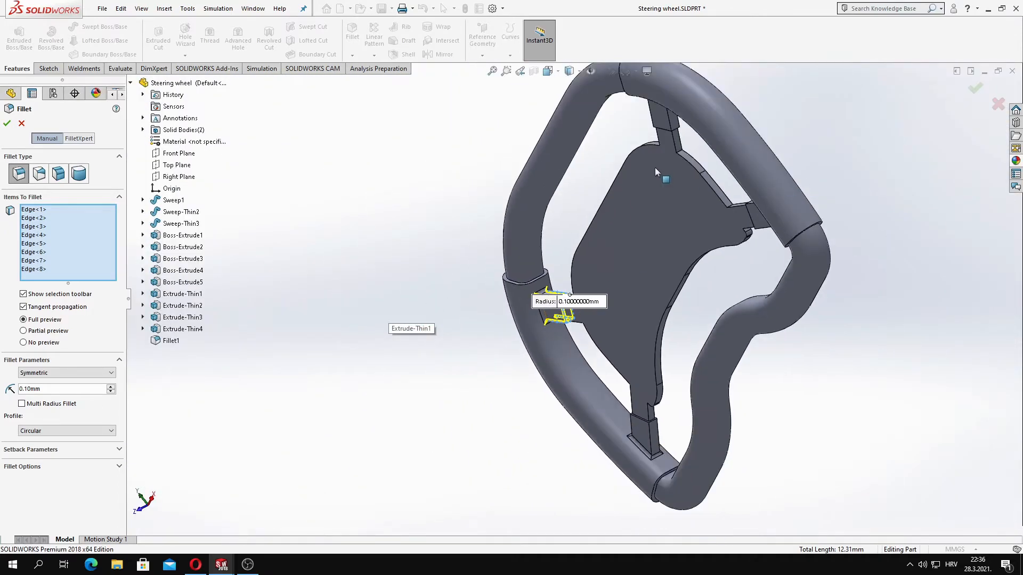
scroll(648, 420, "down", 8)
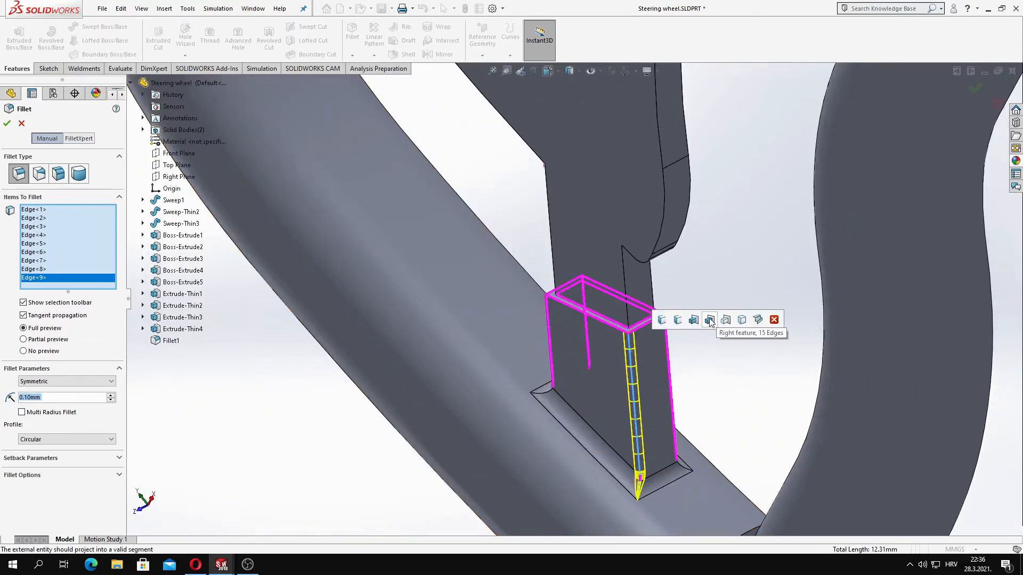
left_click(696, 322)
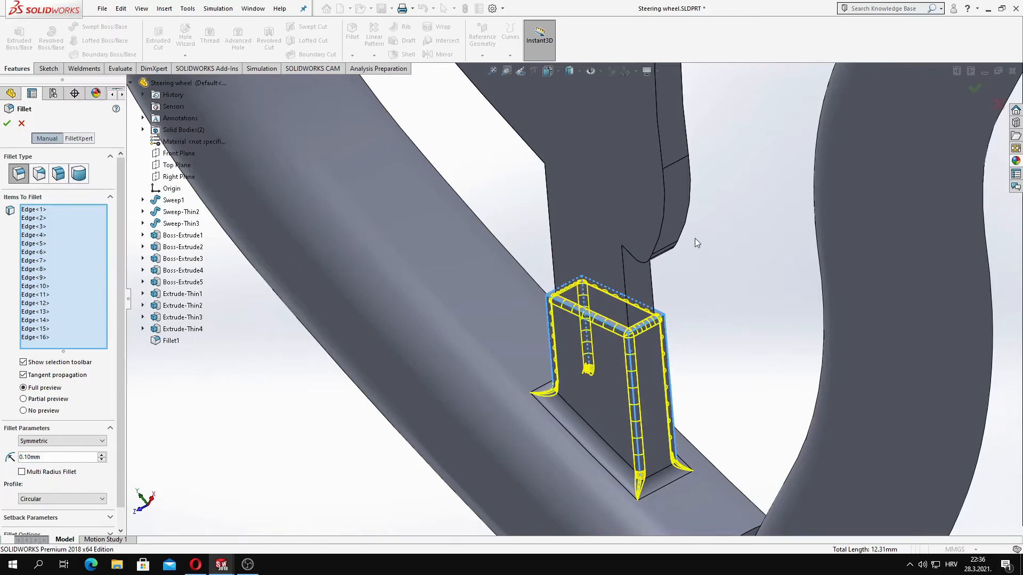
scroll(696, 248, "up", 4)
Add the outer edges of the lower-right and upper-right spoke collars and complete the 0.1 mm fillet.
scroll(677, 192, "down", 8)
left_click(645, 105)
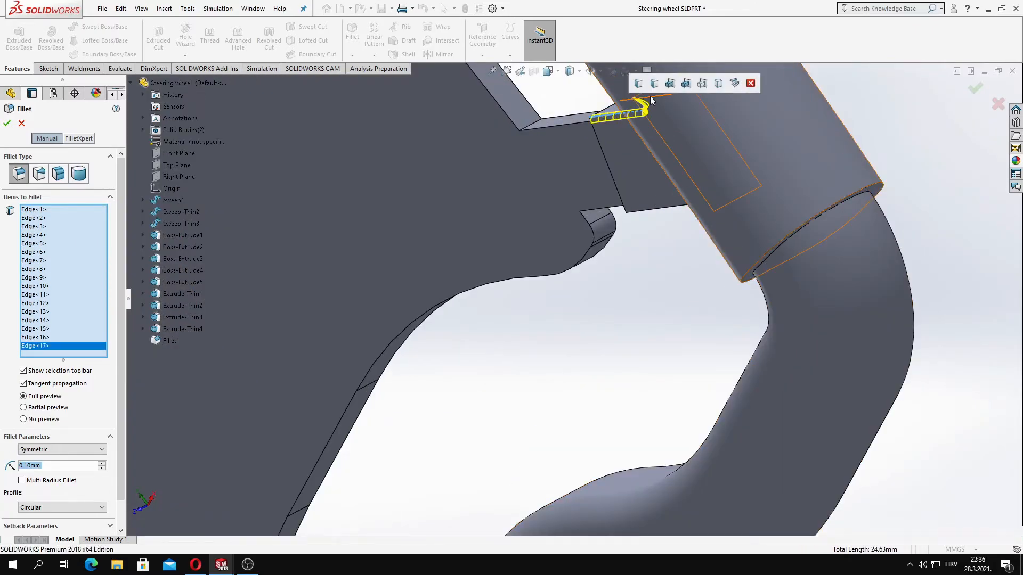
left_click(670, 84)
scroll(670, 160, "up", 4)
scroll(474, 152, "down", 8)
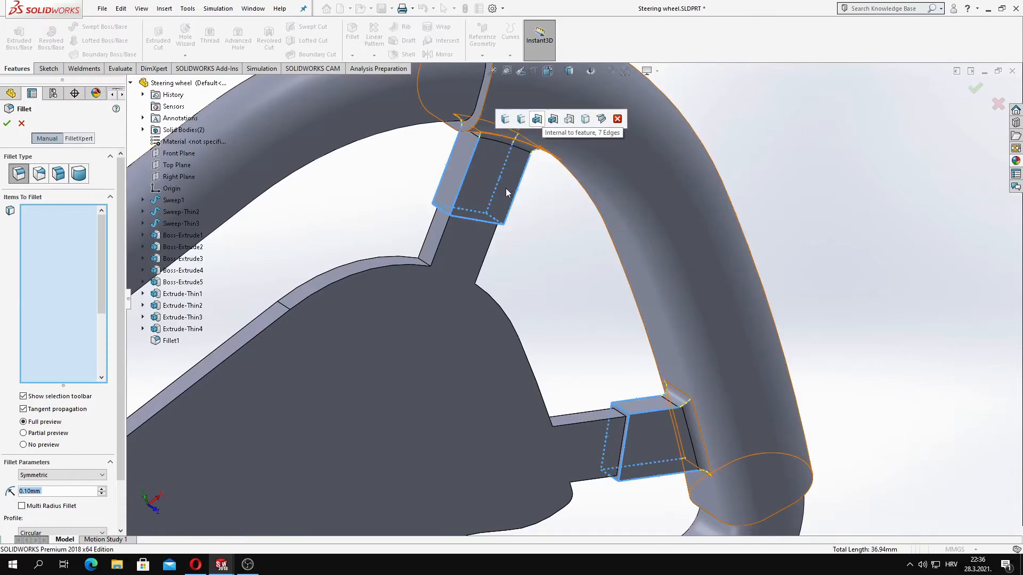
scroll(414, 239, "up", 3)
middle_click_drag(452, 277, 527, 293)
scroll(434, 293, "down", 3)
scroll(469, 330, "up", 2)
middle_click_drag(469, 331, 430, 358)
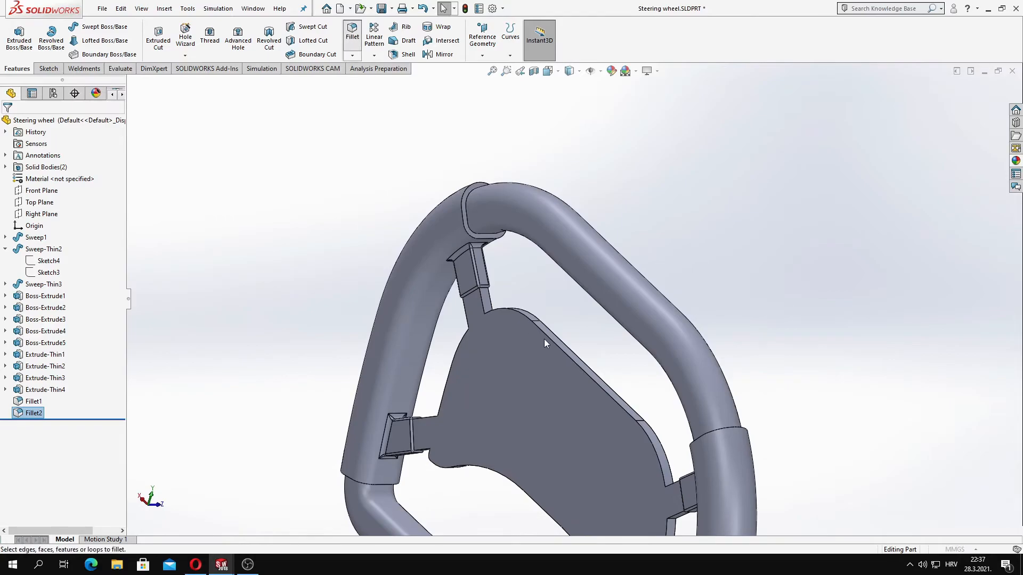
Start another 0.1 mm fillet and select all connected edges of the hub plate and its spokes.
key("Return")
scroll(543, 338, "down", 3)
left_click(584, 355)
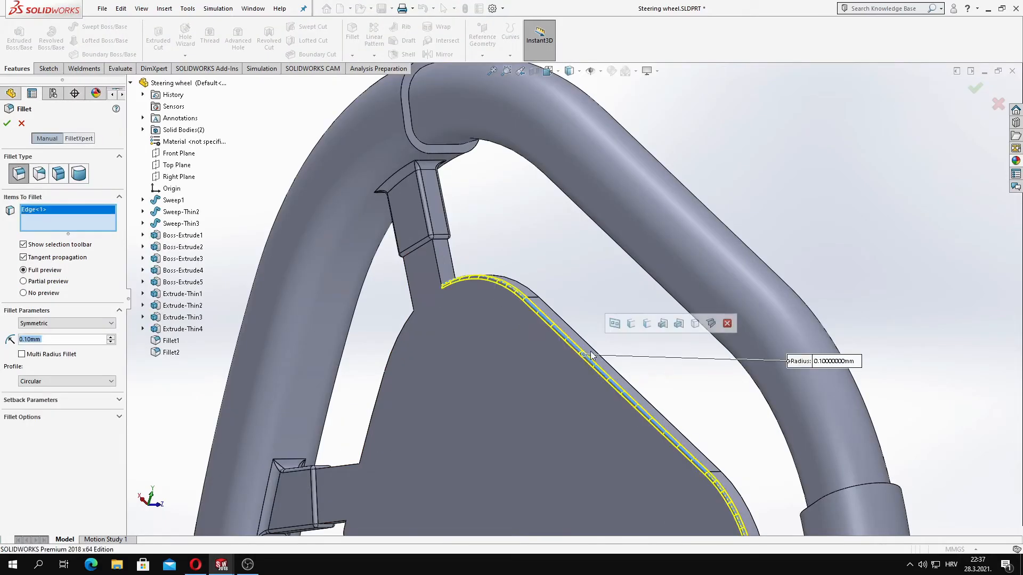
left_click(675, 328)
scroll(657, 358, "up", 3)
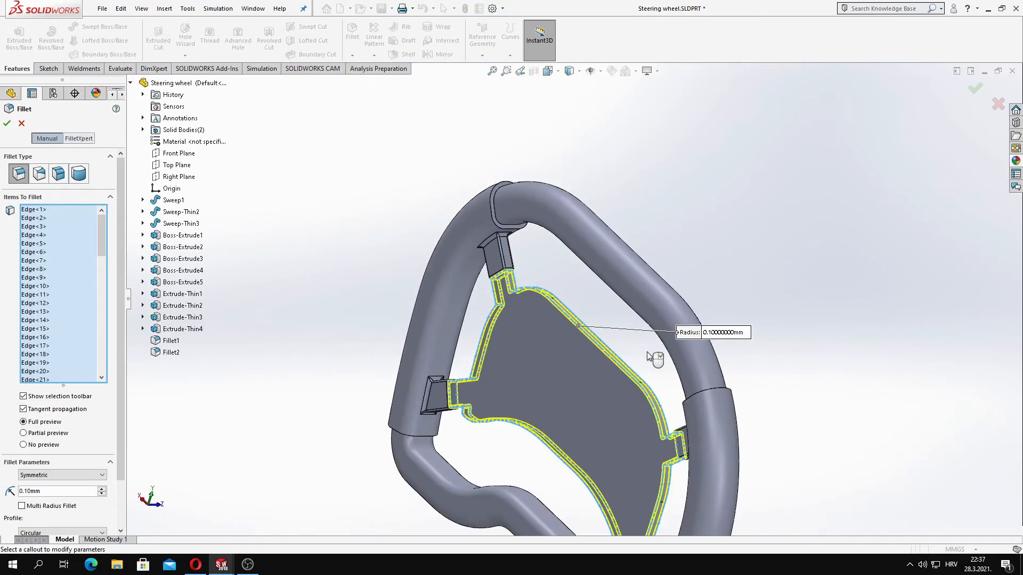
Examine the 0.1 mm fillet preview along the hub plate and where the spokes meet their collars.
scroll(641, 466, "up", 2)
scroll(640, 469, "down", 3)
middle_click_drag(641, 468, 724, 486)
scroll(541, 439, "down", 5)
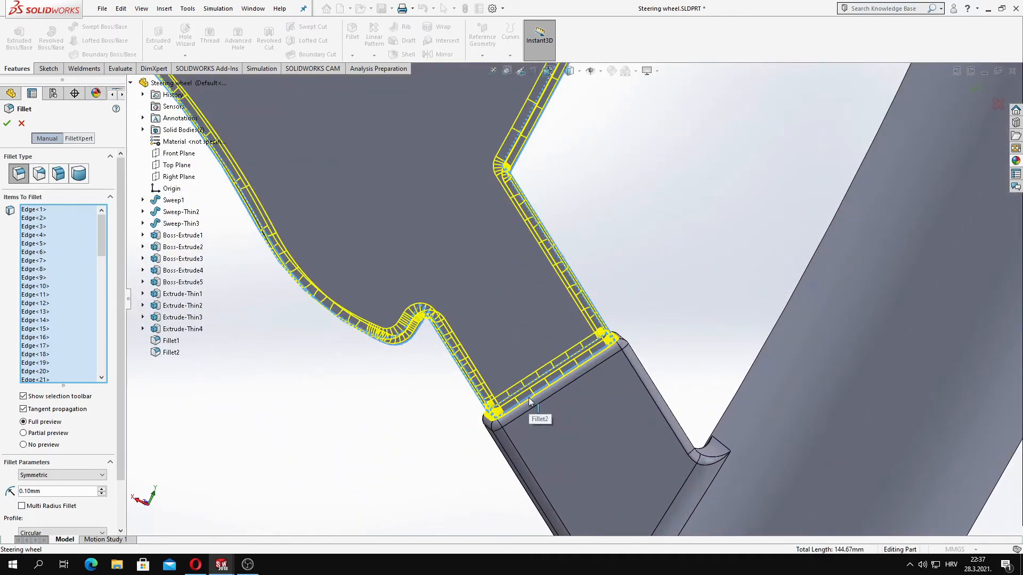
middle_click_drag(557, 388, 440, 380)
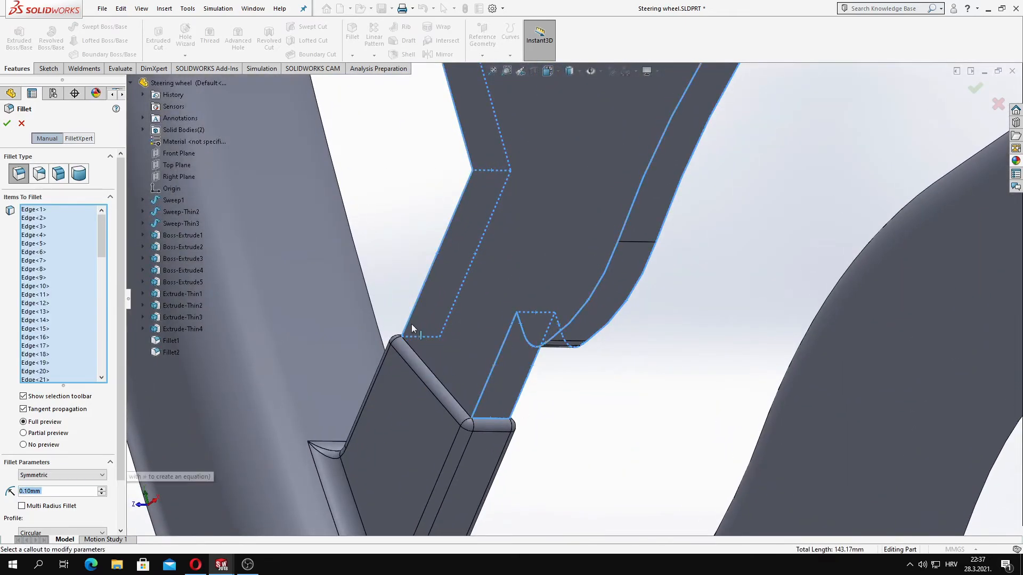
middle_click_drag(410, 326, 387, 320)
middle_click_drag(463, 376, 486, 413)
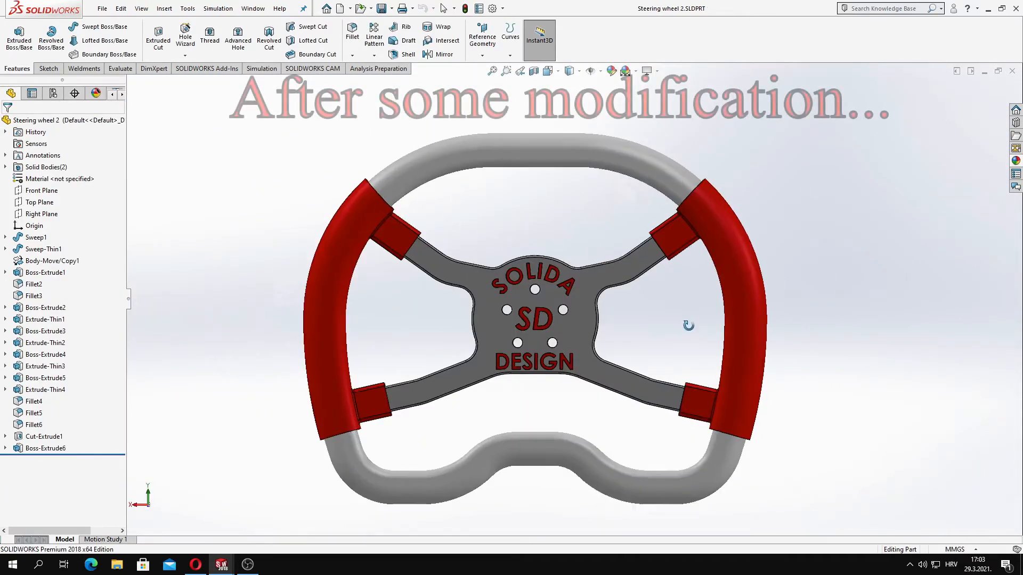
Switch to the GOkart assembly and insert the Steering wheel housing part from the Steering system folder beside the steering column.
middle_click_drag(698, 319, 872, 326)
left_click(102, 8)
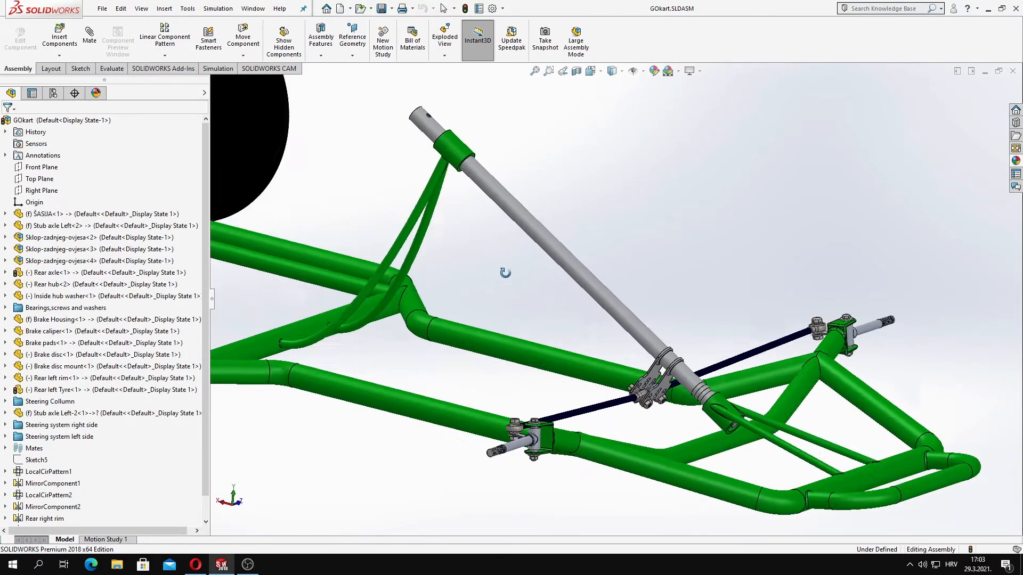
middle_click_drag(505, 269, 620, 365)
scroll(446, 177, "down", 1)
middle_click_drag(445, 176, 479, 209, "ctrl")
left_click(60, 37)
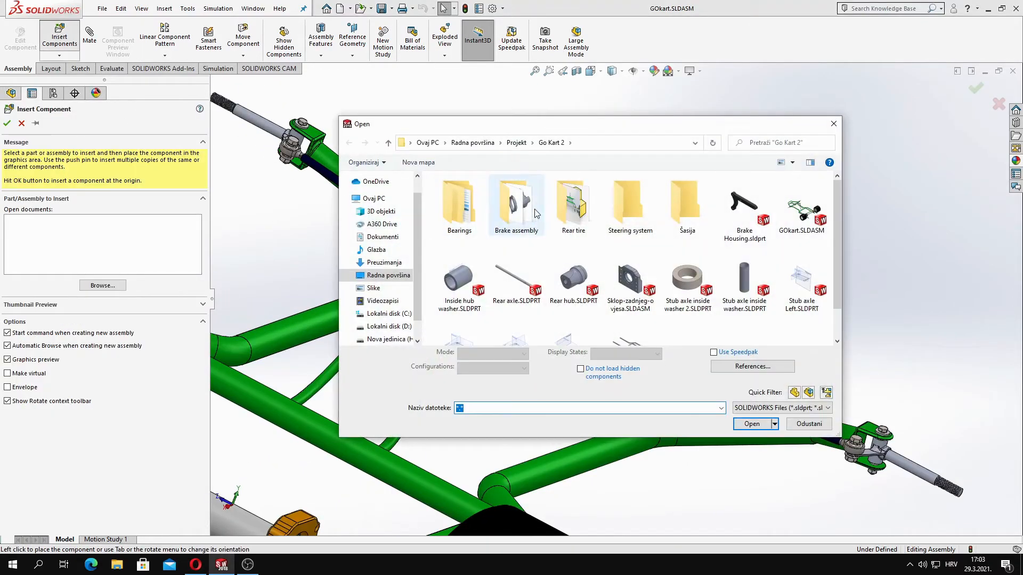
double_click(629, 205)
double_click(492, 213)
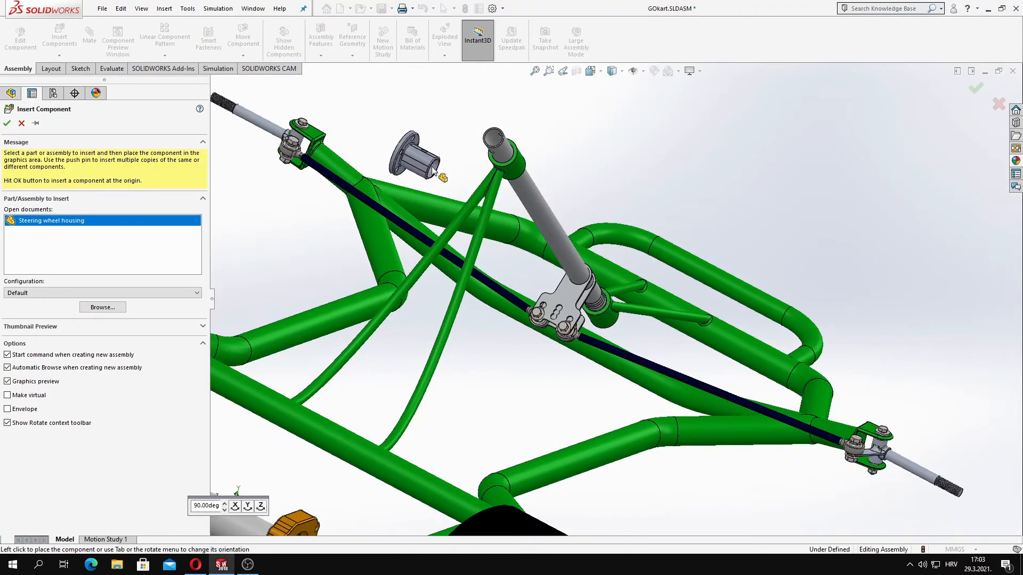
left_click(428, 169)
Add a concentric mate between the steering wheel housing's bore and the steering column tube.
scroll(429, 169, "down", 4)
middle_click_drag(429, 170, 468, 176)
left_click(89, 35)
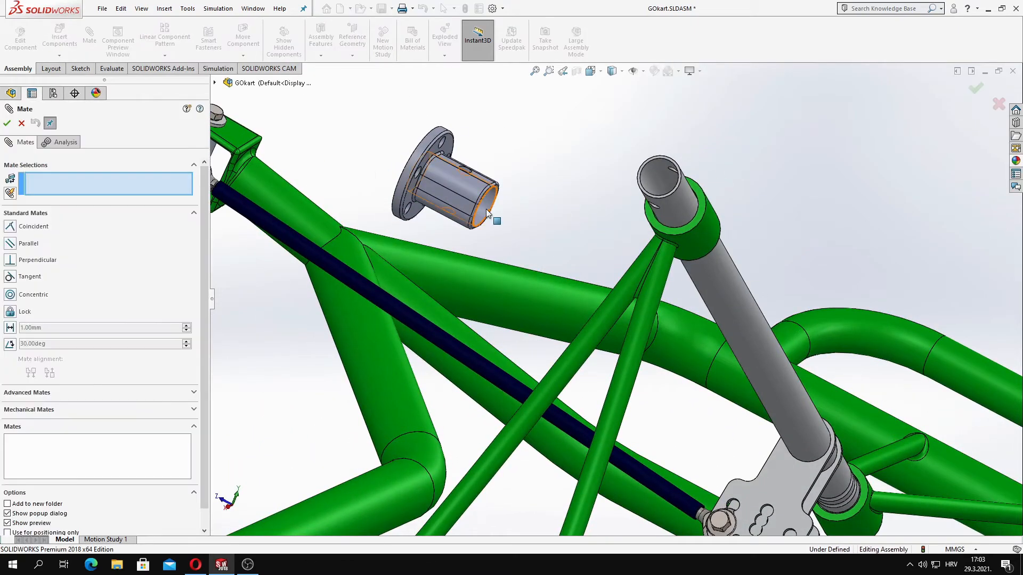
left_click(658, 184)
right_click(736, 222)
middle_click_drag(730, 213, 659, 197)
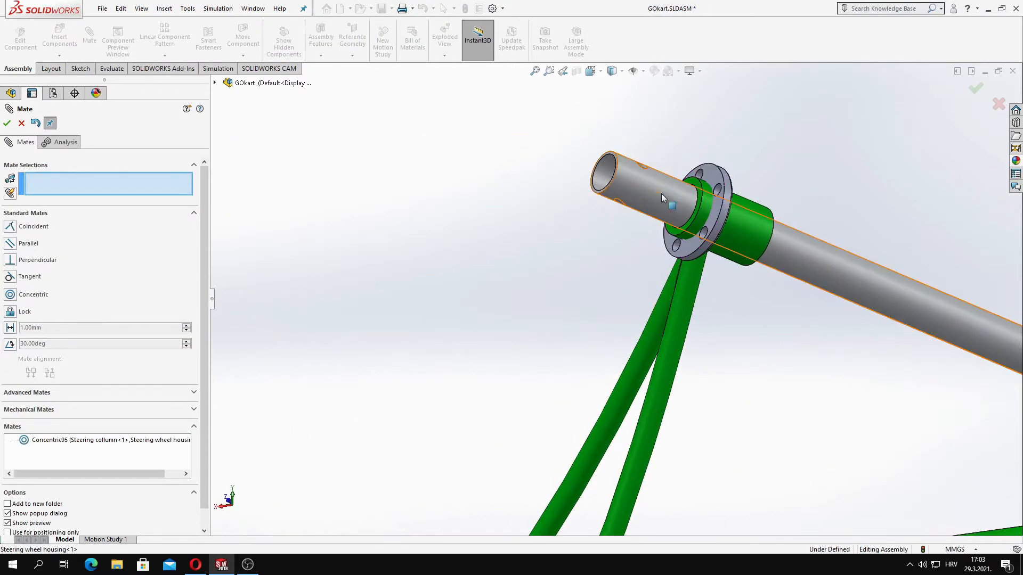
Drop the pending mate selection and reposition the housing along the steering column's upper end.
scroll(601, 160, "down", 2)
left_click(601, 159)
scroll(594, 184, "down", 4)
middle_click_drag(579, 218, 599, 196)
key("Escape")
left_click_drag(654, 150, 643, 139)
Mate the housing's side hole with the matching hole at the upper end of the steering column.
left_click(93, 43)
scroll(652, 165, "down", 5)
middle_click_drag(634, 224, 605, 211)
left_click(601, 213)
left_click(623, 181)
left_click(7, 124)
scroll(585, 294, "up", 4)
middle_click_drag(543, 293, 503, 351)
scroll(504, 351, "up", 4)
left_click(8, 124)
Insert the Steering wheel 2 part into the assembly near the steering column.
left_click(53, 41)
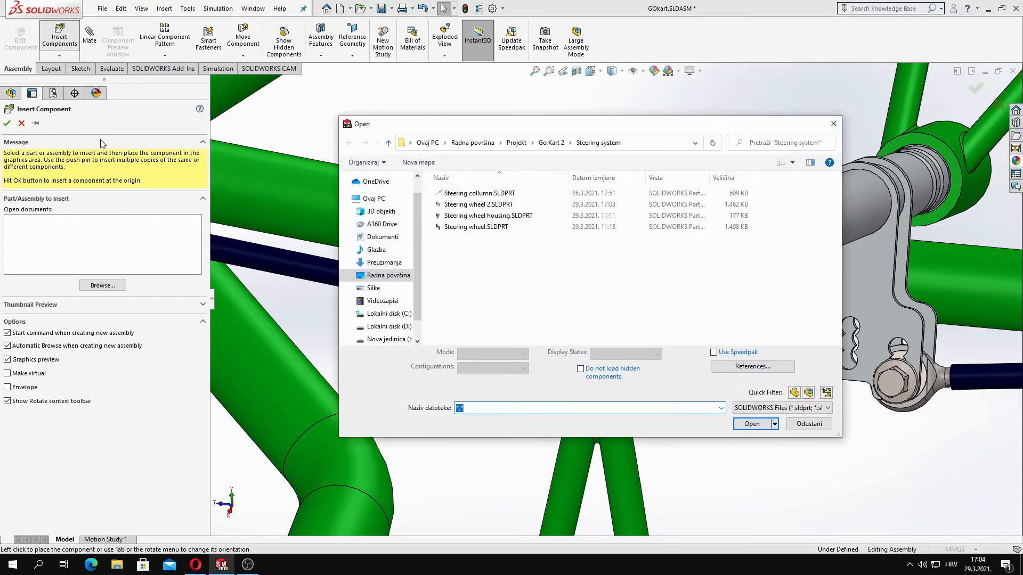
left_click(492, 207)
left_click(745, 422)
scroll(692, 373, "up", 4)
left_click(663, 347)
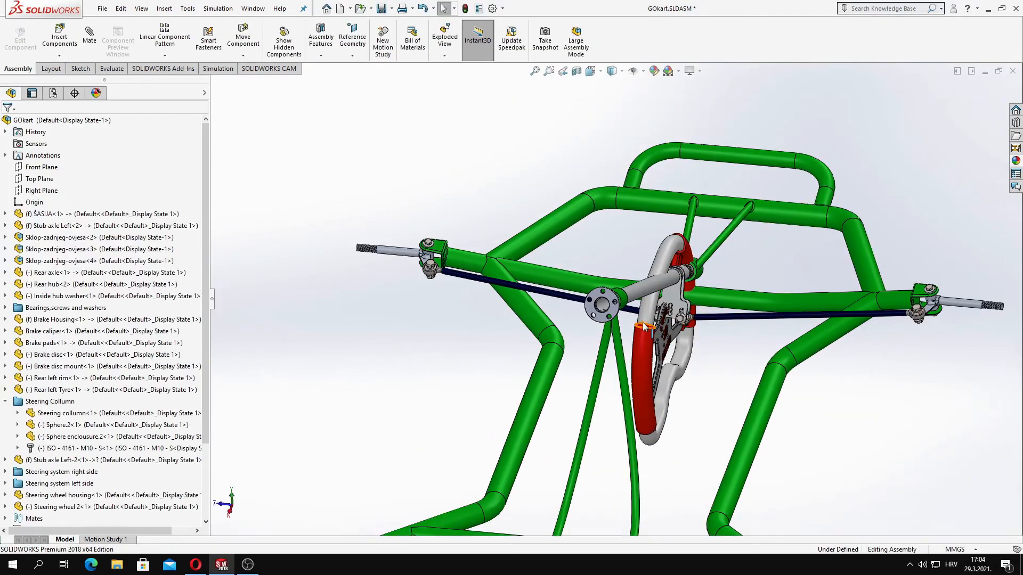
Add a concentric mate between the hub plate's rounded edge face and the steering column's bore, with the mate alignment flipped.
middle_click_drag(559, 322, 633, 326)
scroll(602, 308, "down", 6)
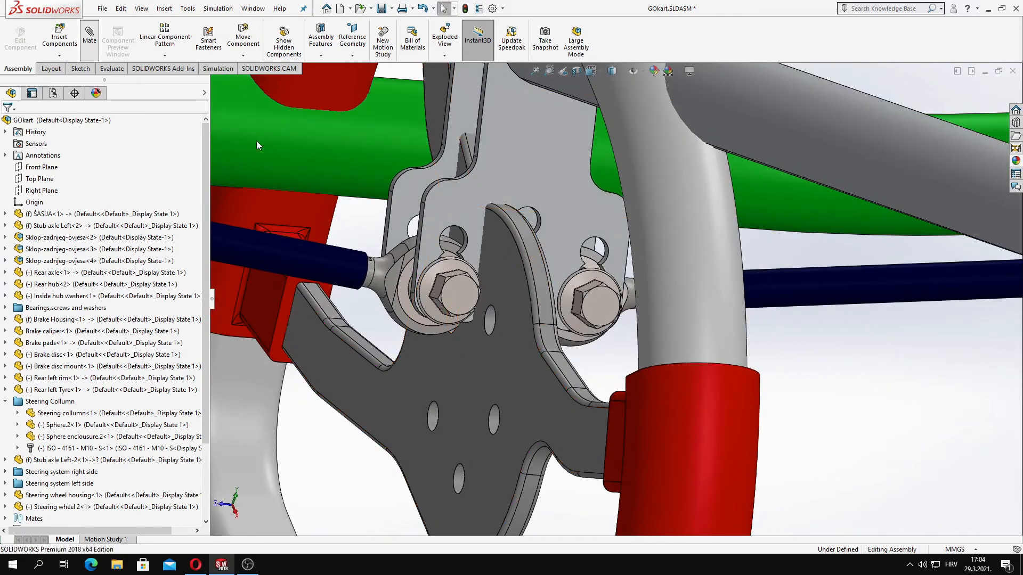
left_click(539, 260)
scroll(543, 264, "up", 6)
left_click(844, 300)
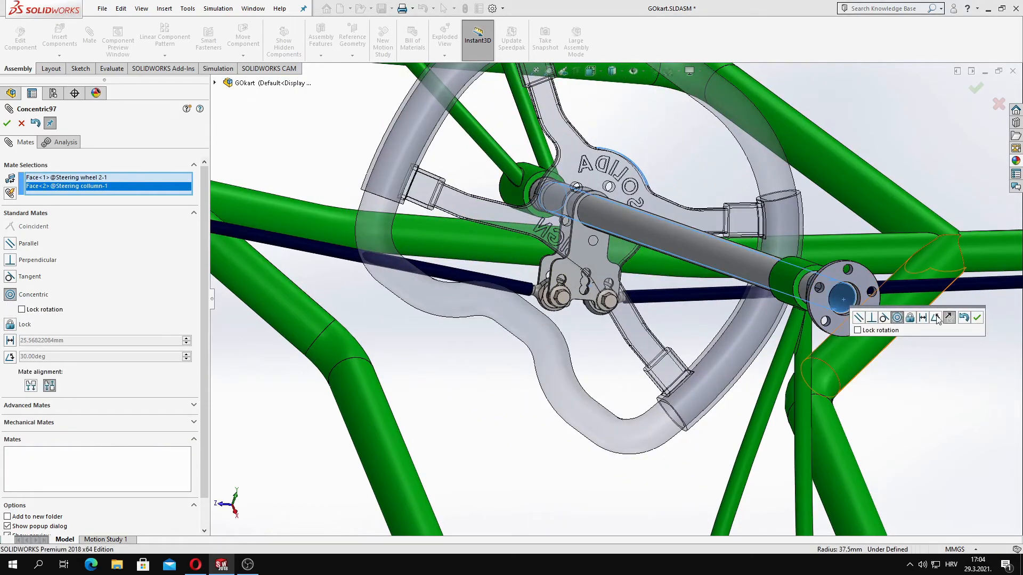
left_click(949, 318)
left_click(976, 318)
Add a coincident mate between the steering wheel's hub plate face and the flange face of the steering wheel housing.
left_click_drag(721, 364, 599, 397)
middle_click_drag(600, 397, 660, 373)
key("space")
left_click(408, 346)
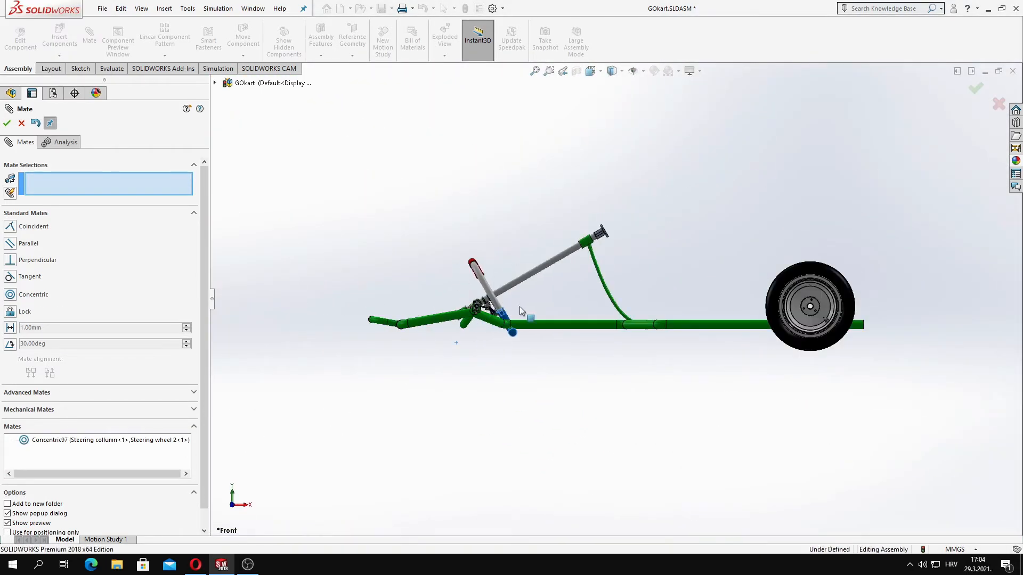
middle_click_drag(644, 240, 426, 324)
scroll(601, 256, "down", 8)
left_click(600, 270)
middle_click_drag(601, 269, 927, 318)
scroll(617, 267, "up", 4)
scroll(927, 318, "down", 4)
left_click(720, 315)
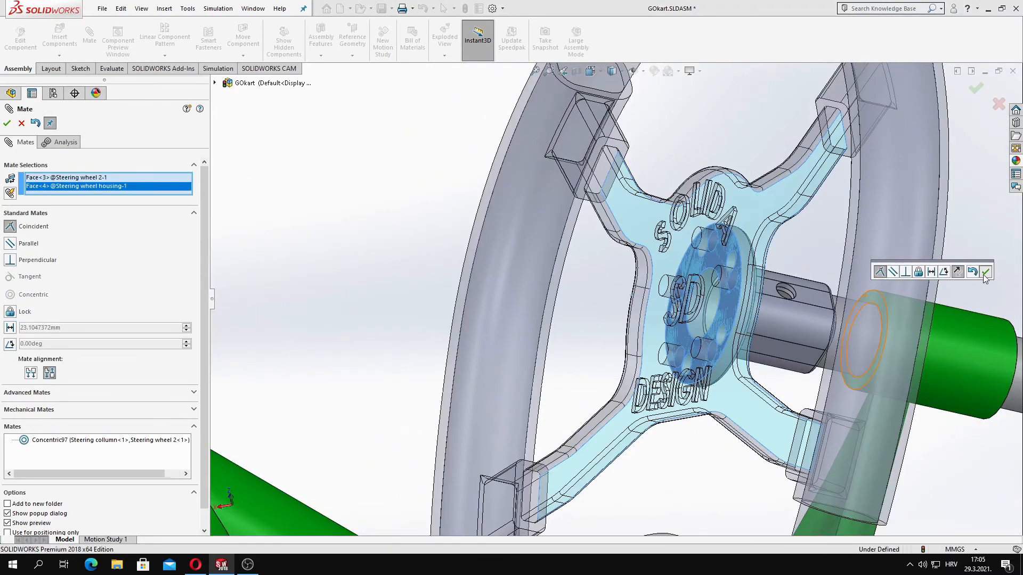
left_click(983, 273)
Examine the steering wheel mounted on the go-kart's steering column from several directions.
middle_click_drag(894, 286, 586, 250)
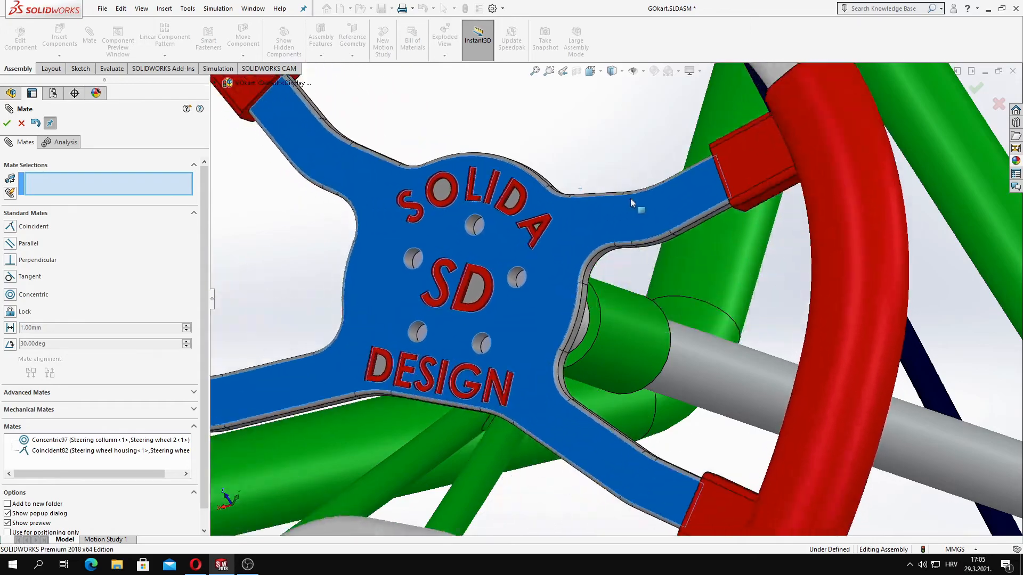
scroll(567, 171, "down", 3)
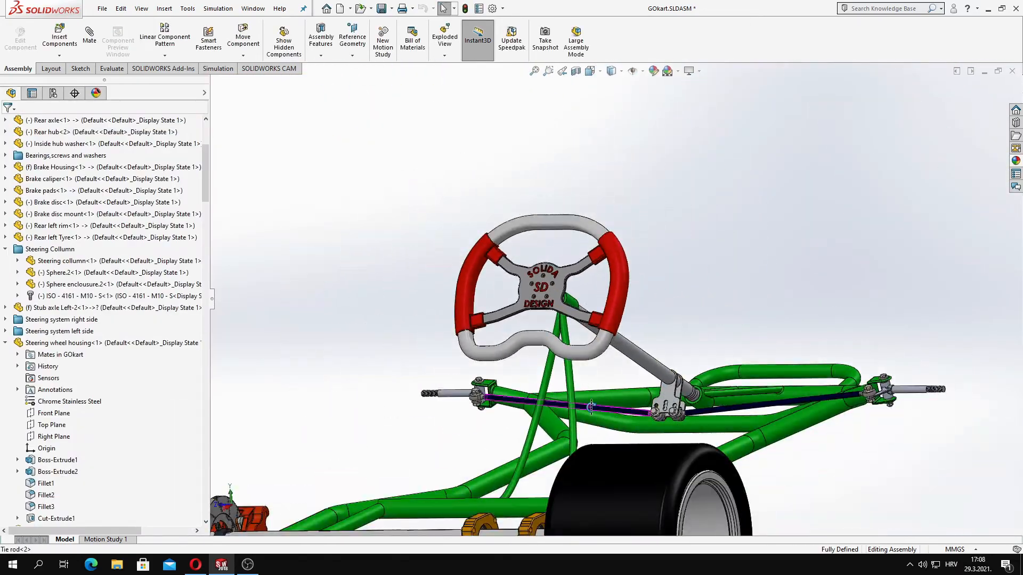
middle_click_drag(626, 418, 572, 416)
key("space")
key("Escape")
middle_click_drag(529, 344, 559, 405)
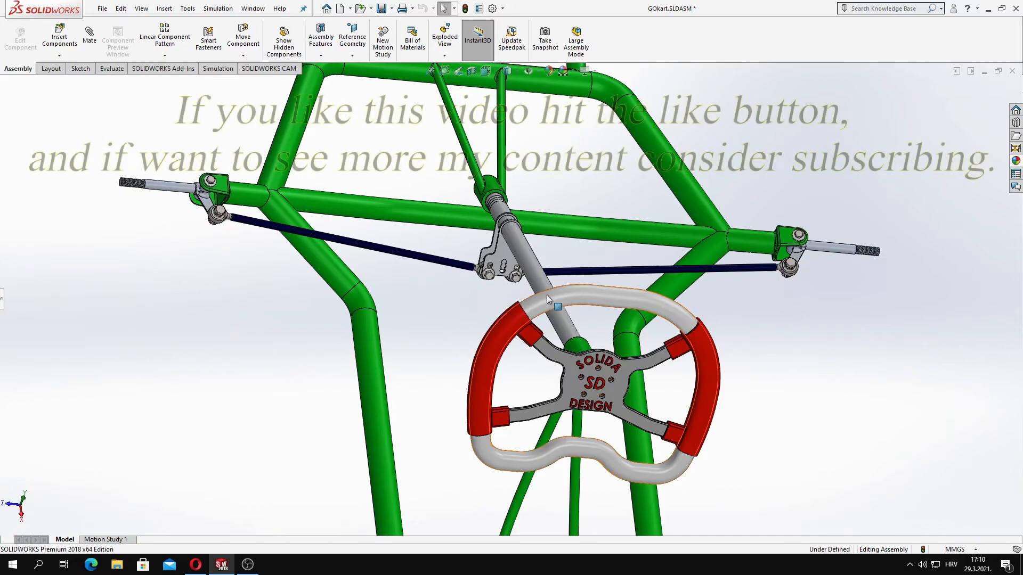